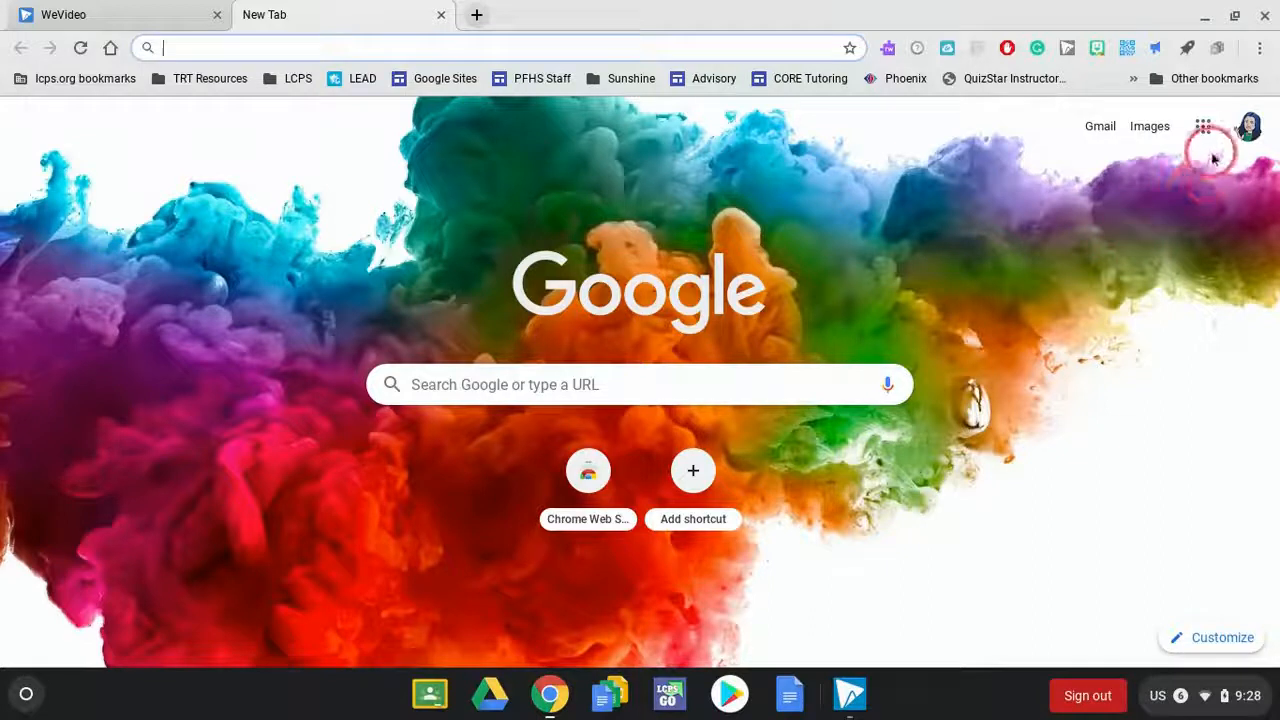
- Open Google Sites from the list of Google apps
click(1204, 131)
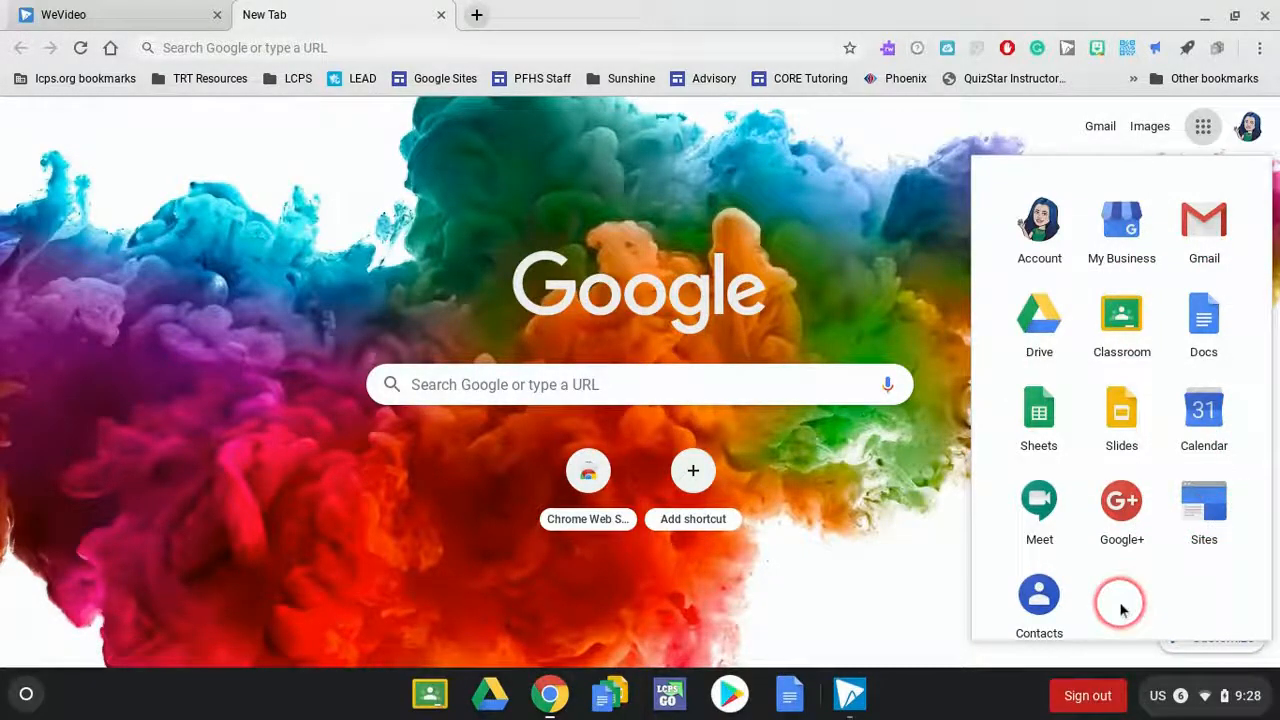
scroll(1120, 610, down, 1)
scroll(1120, 610, up, 1)
key(Down)
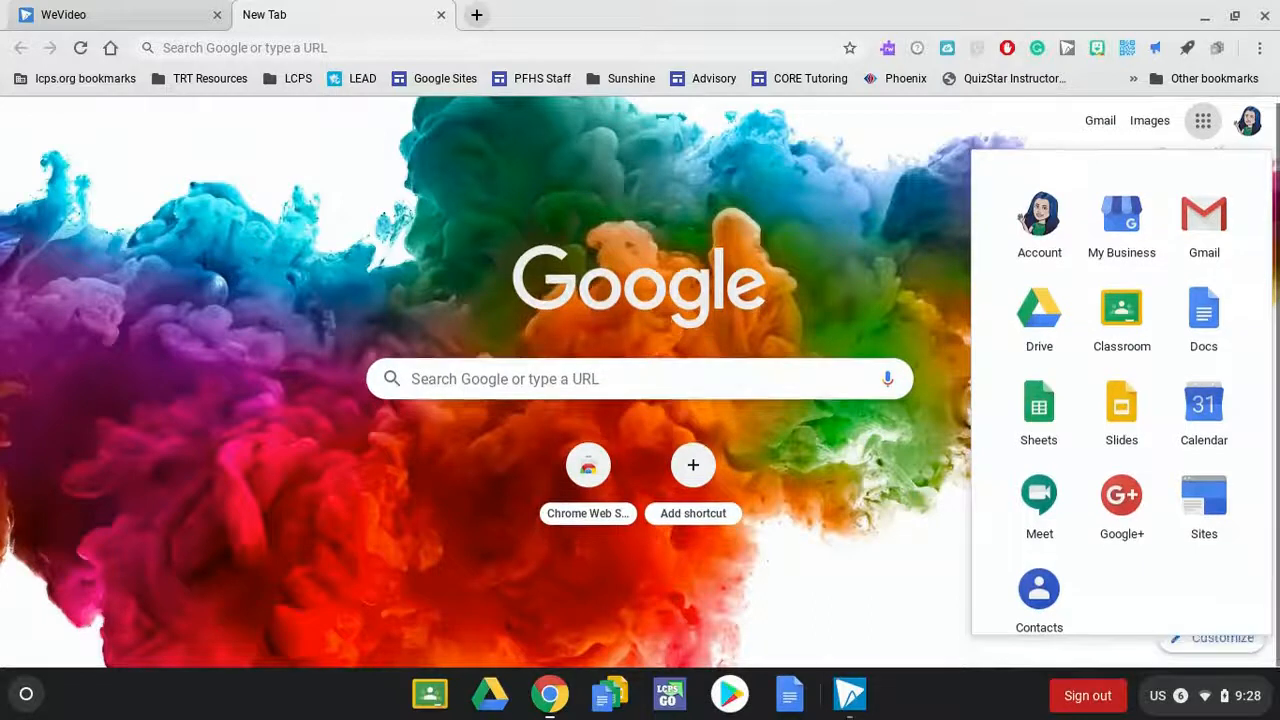
click(1206, 512)
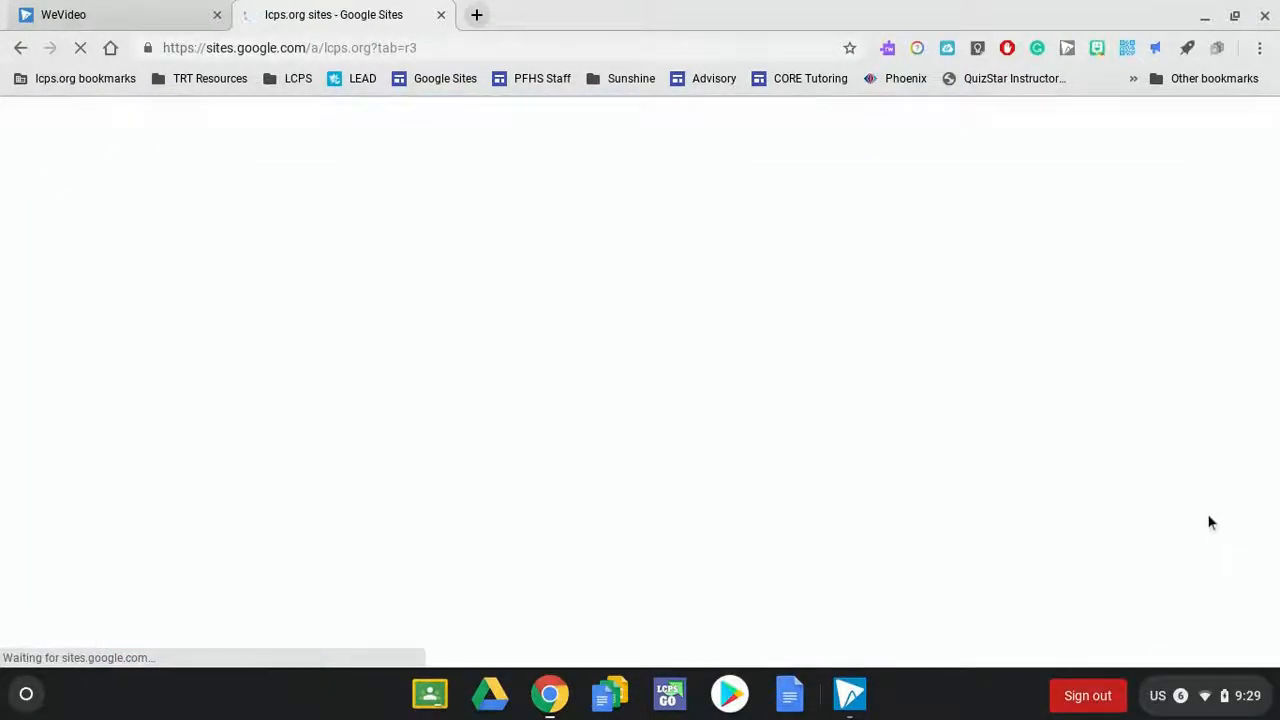
click(198, 336)
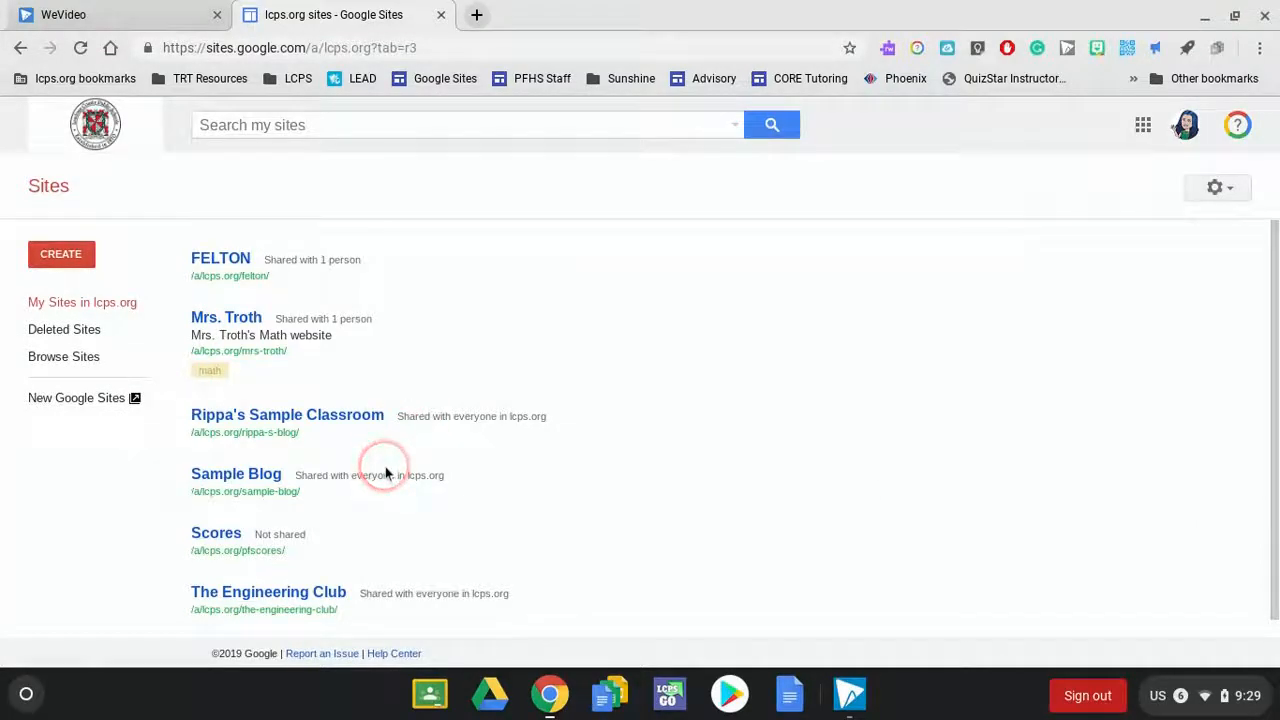
- Switch to New Google Sites and create a new blank site
click(57, 405)
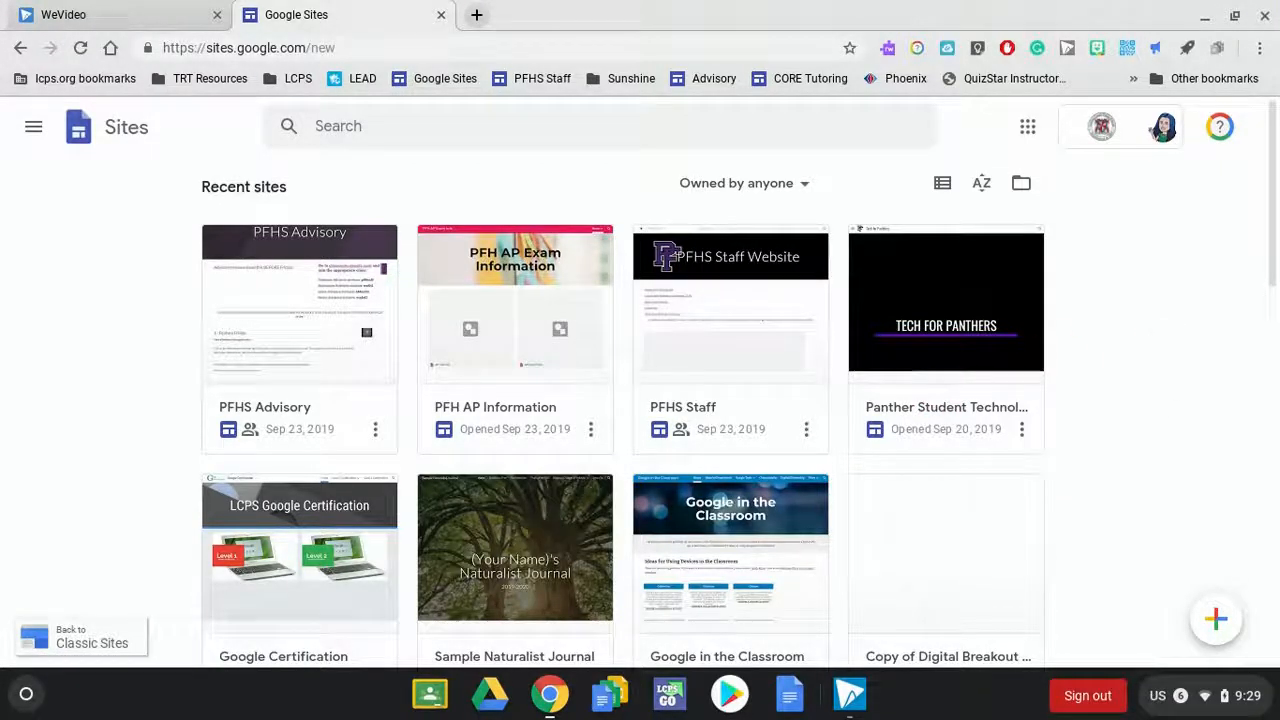
click(1216, 621)
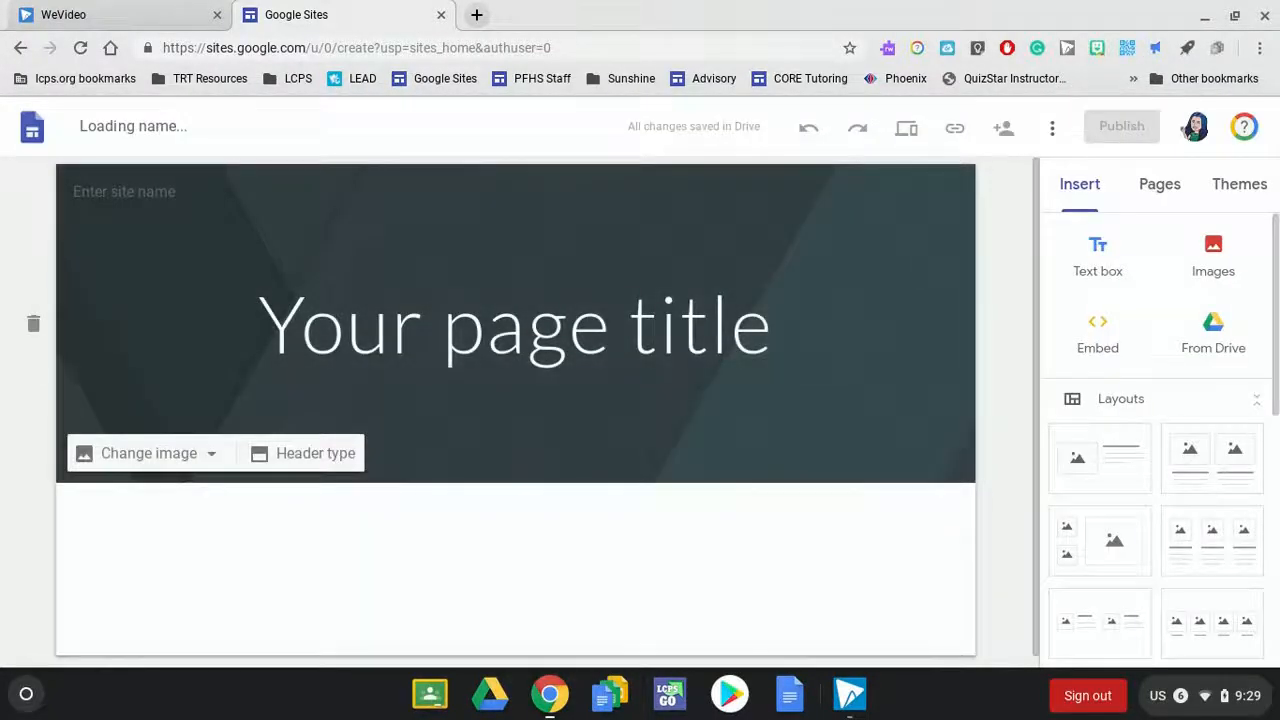
click(184, 273)
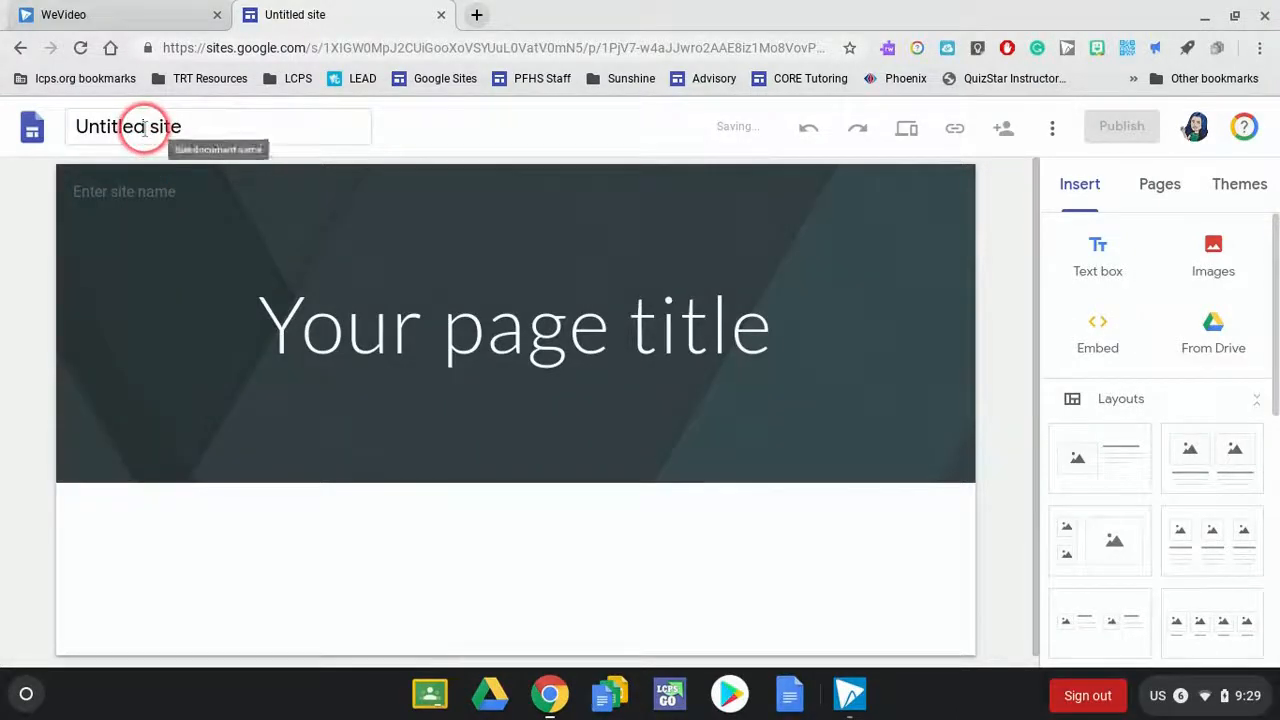
- Name the site document with the owner's surname followed by "Environmental" and use the same text as the header's site name
click(145, 128)
text(Rip)
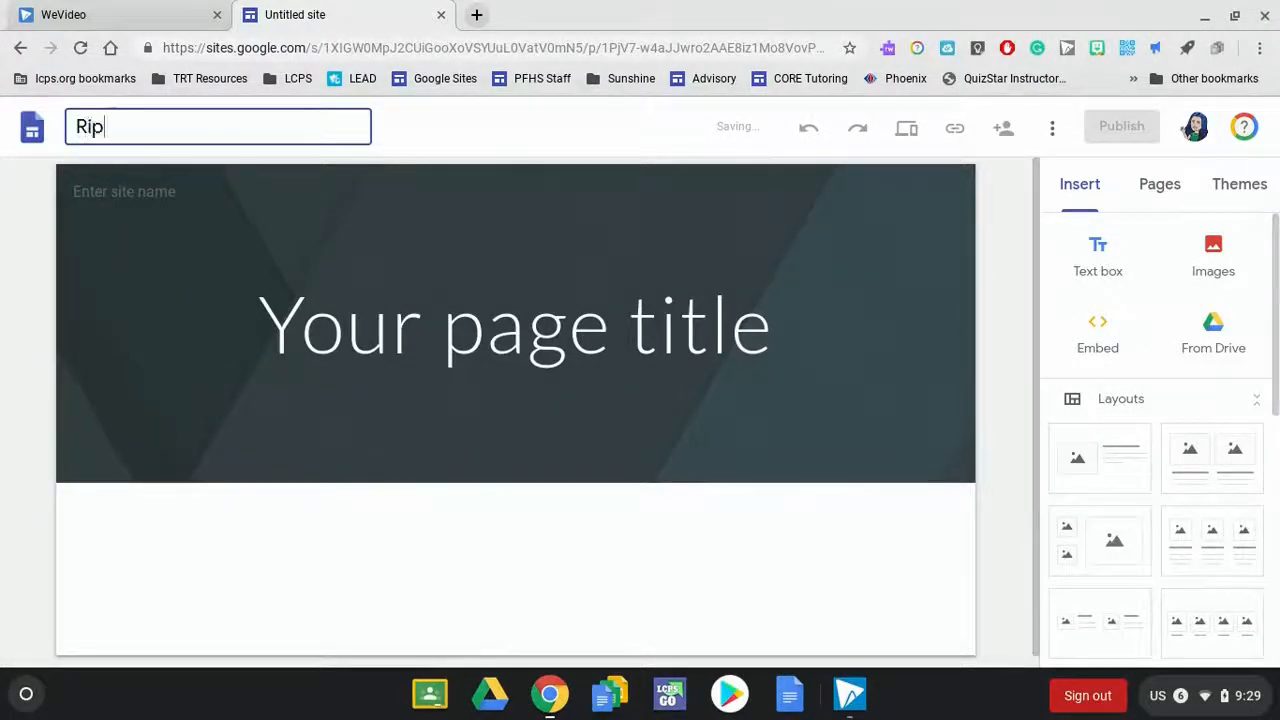
text(pa Environem)
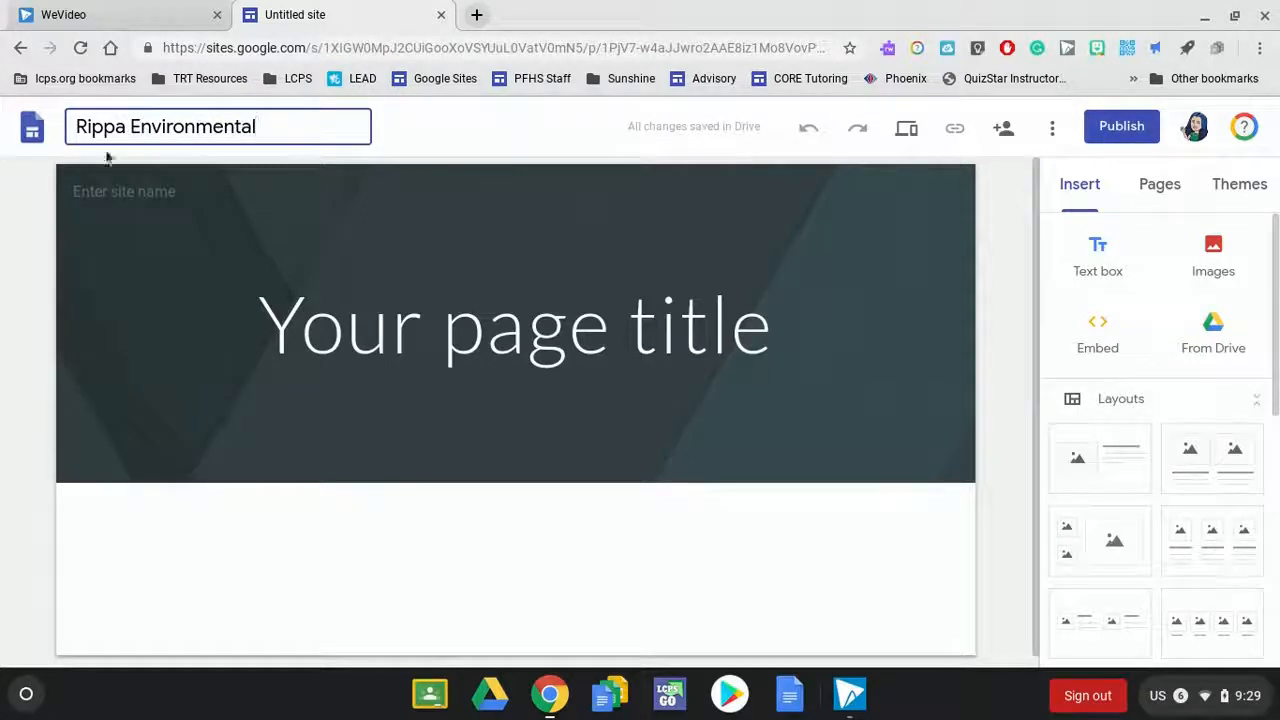
click(108, 196)
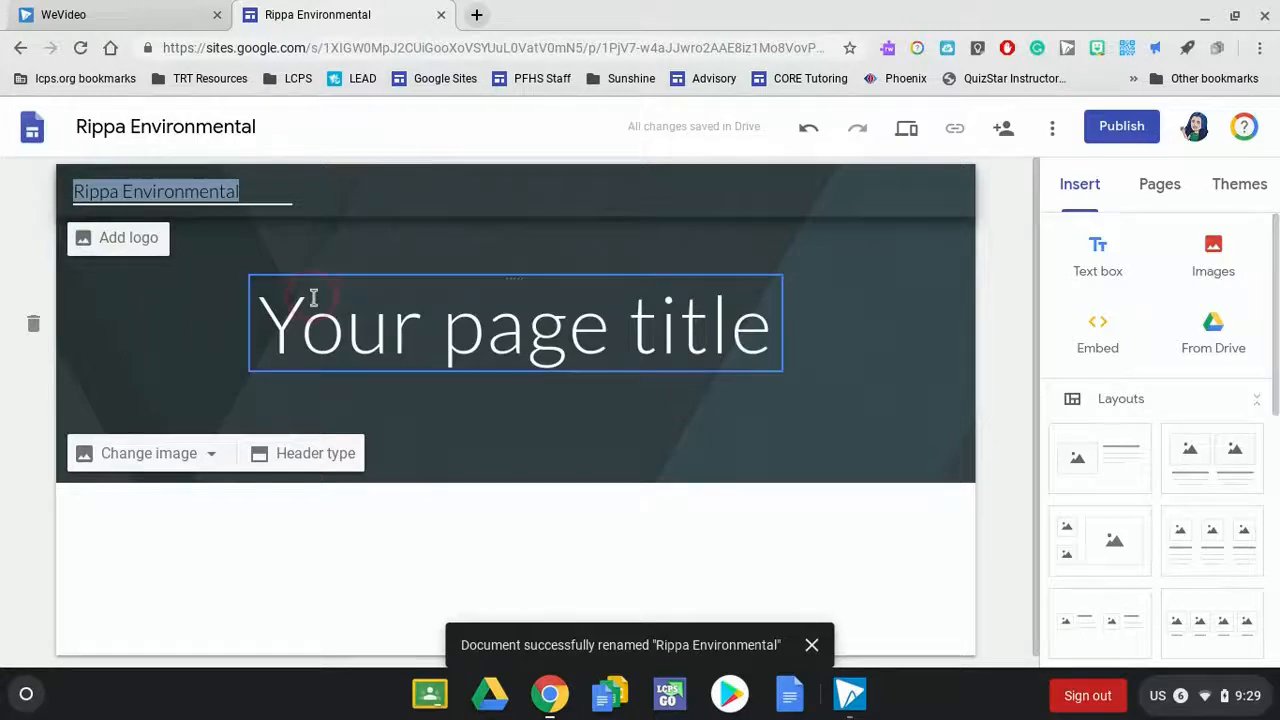
- Replace the placeholder page title in the header with "Virginia"
click(352, 316)
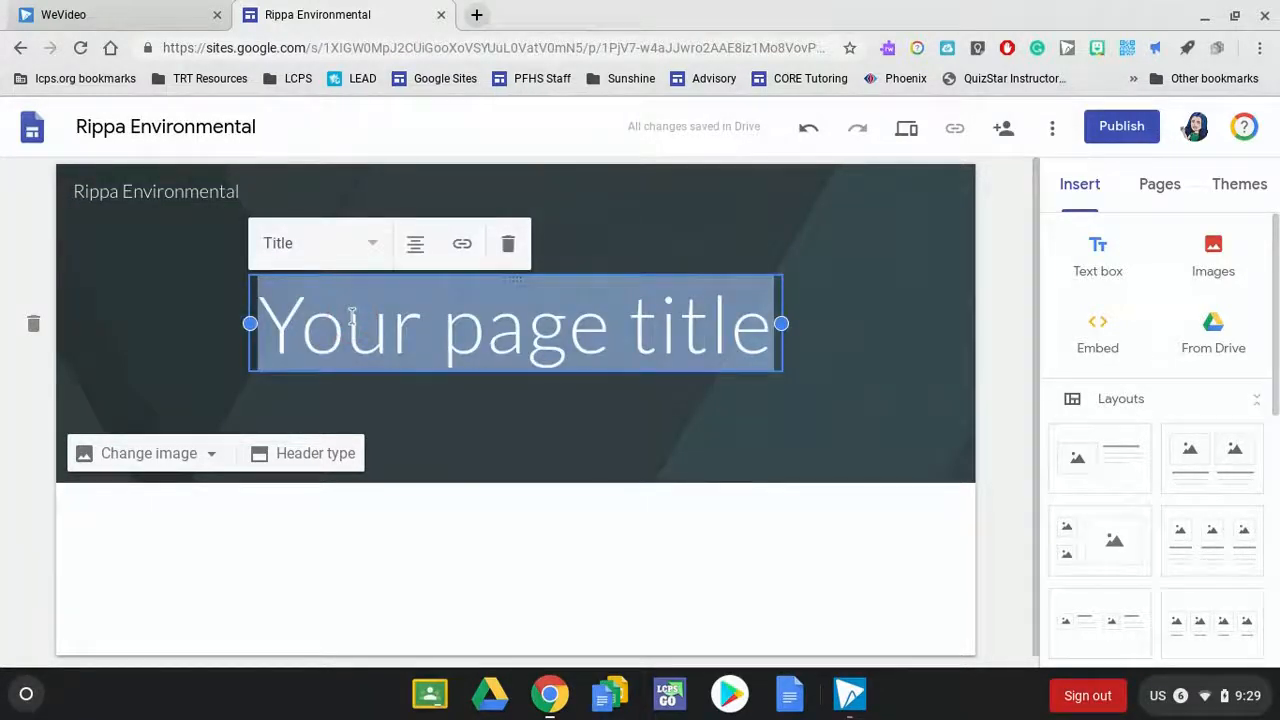
text(Vi)
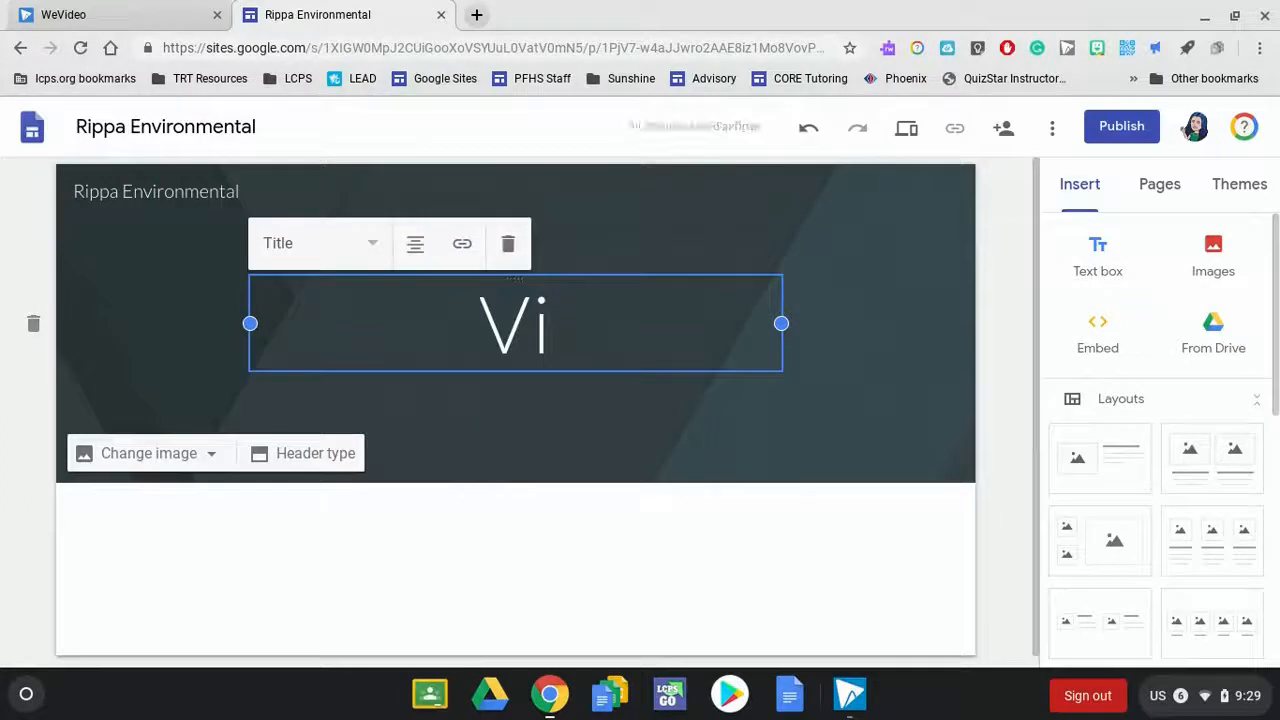
text(rginia)
click(439, 441)
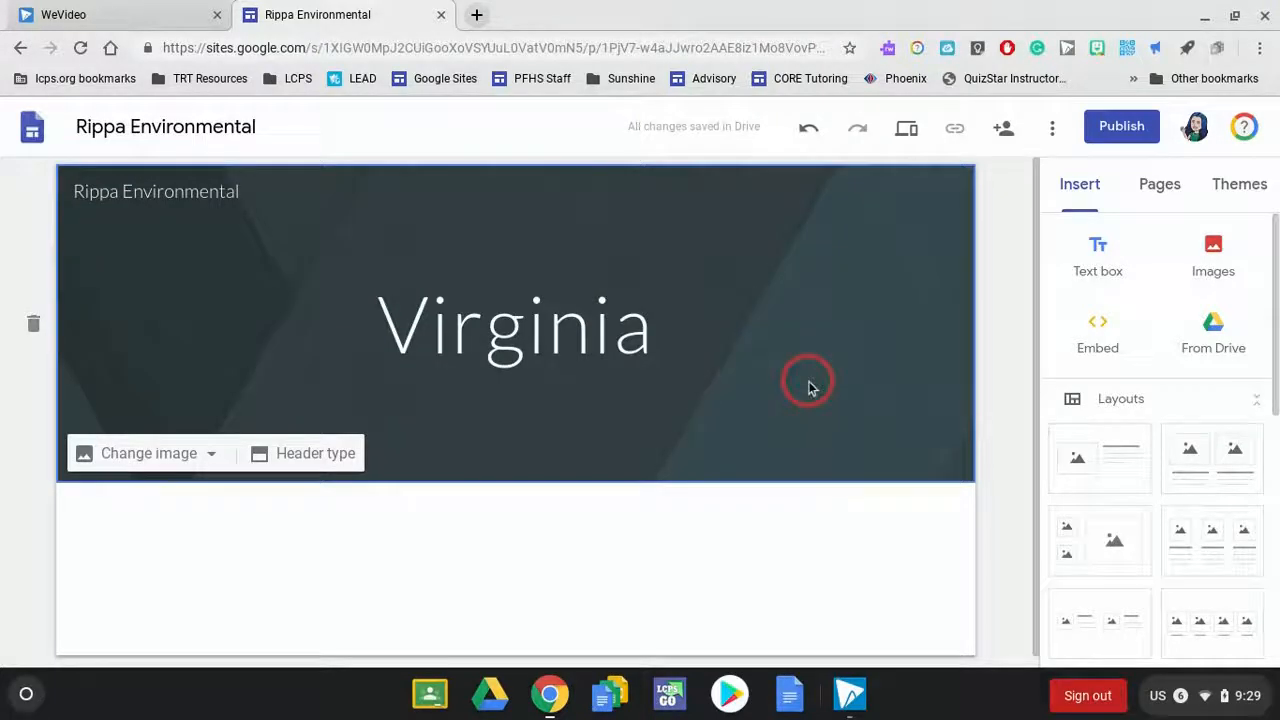
- Replace the header background with the cloudy river and forested hills photo found through a Google image search for "virginia"
click(130, 455)
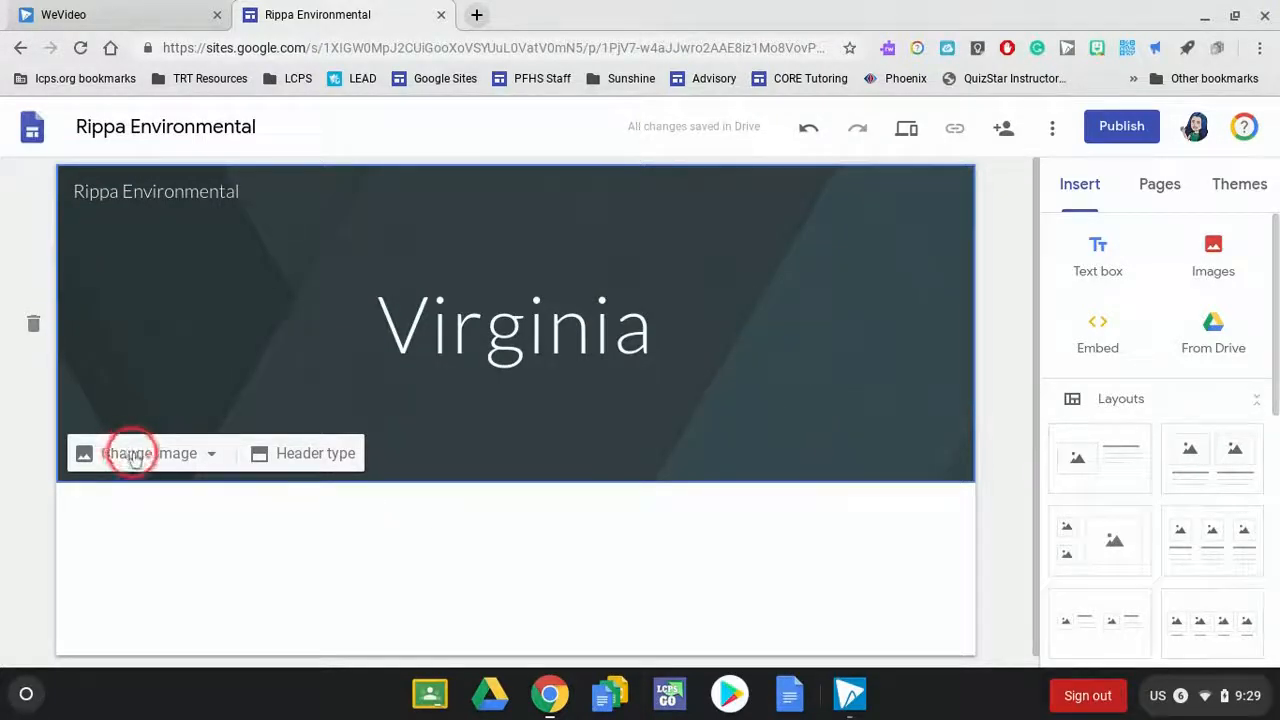
click(130, 509)
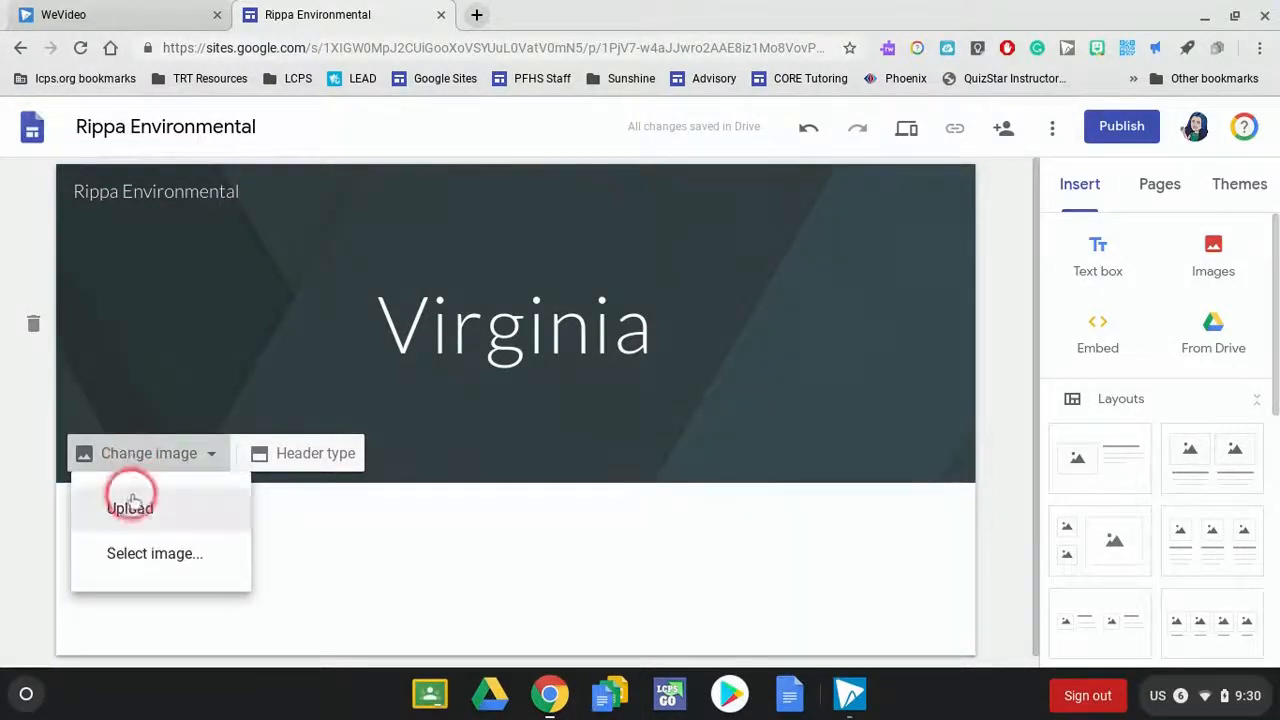
click(143, 555)
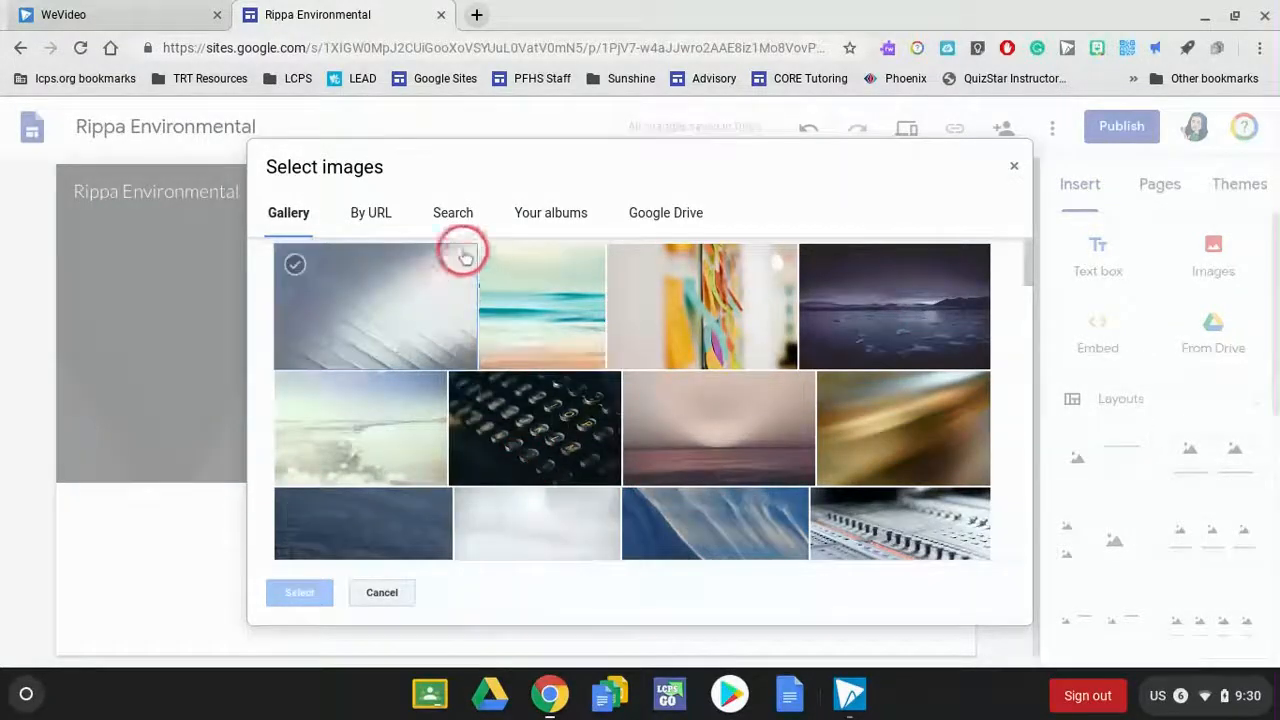
click(452, 214)
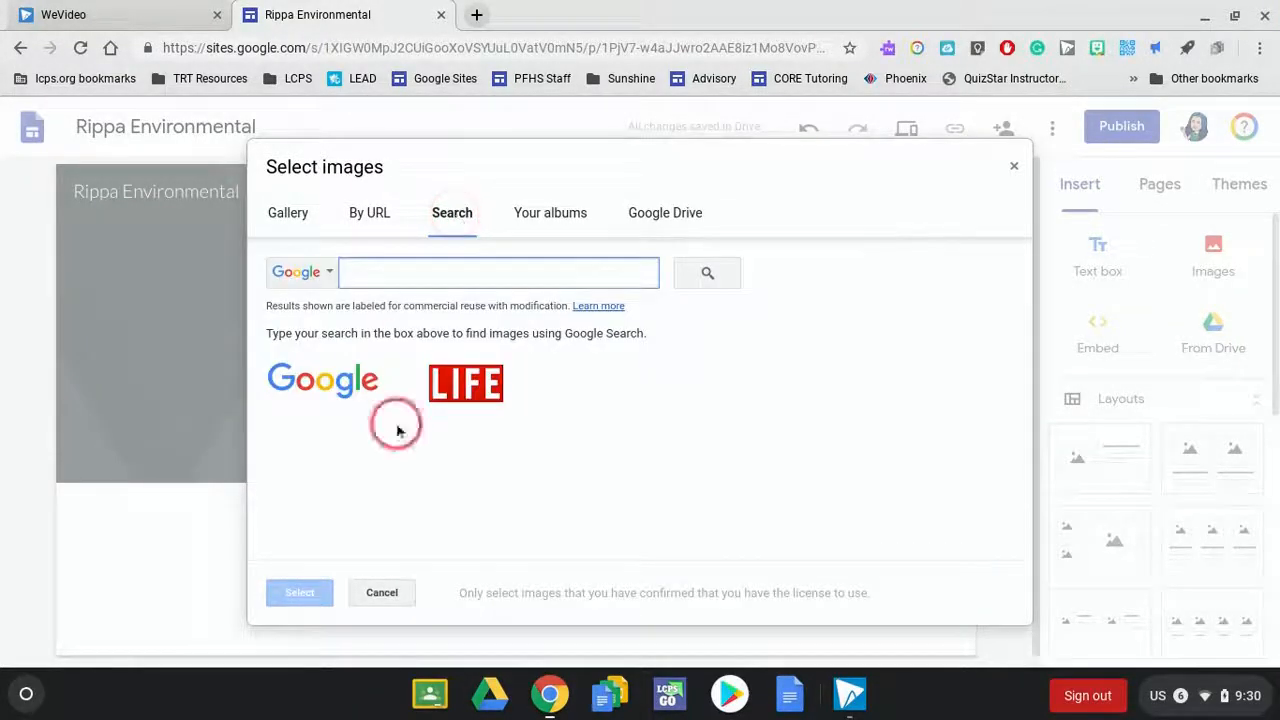
text(virgini)
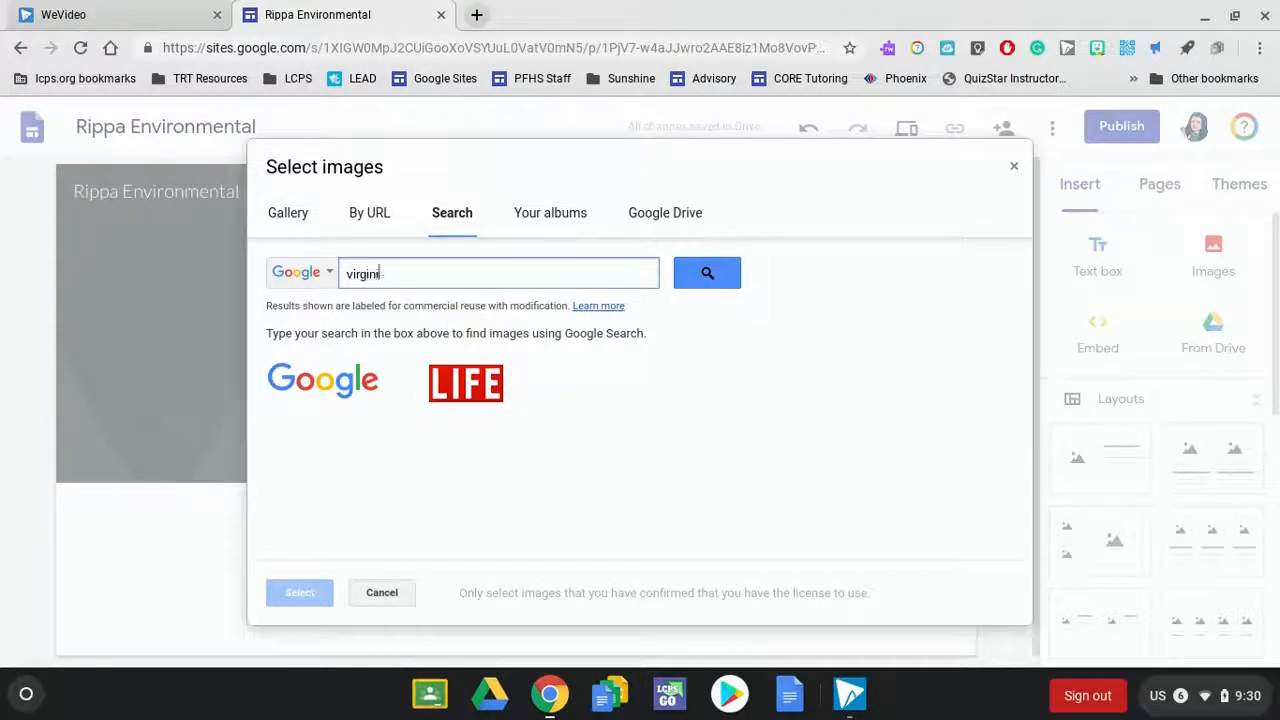
text(a)
key(Return)
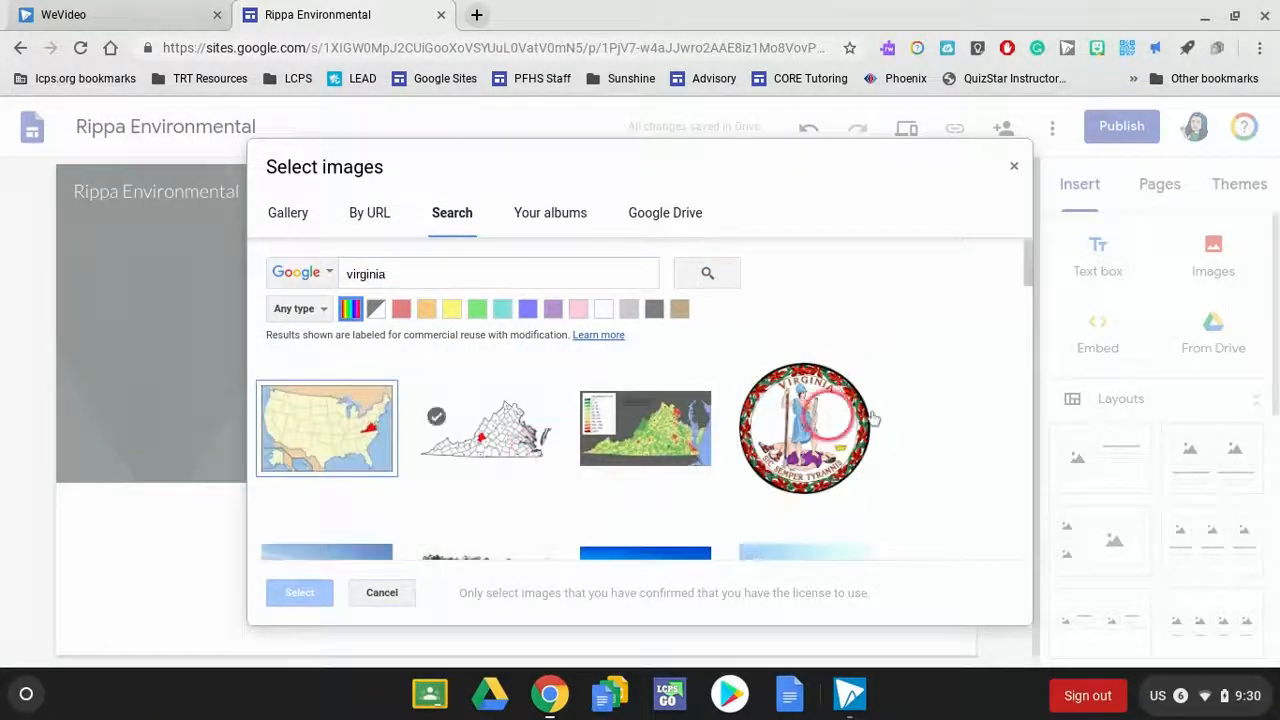
drag(1025, 258, 1026, 338)
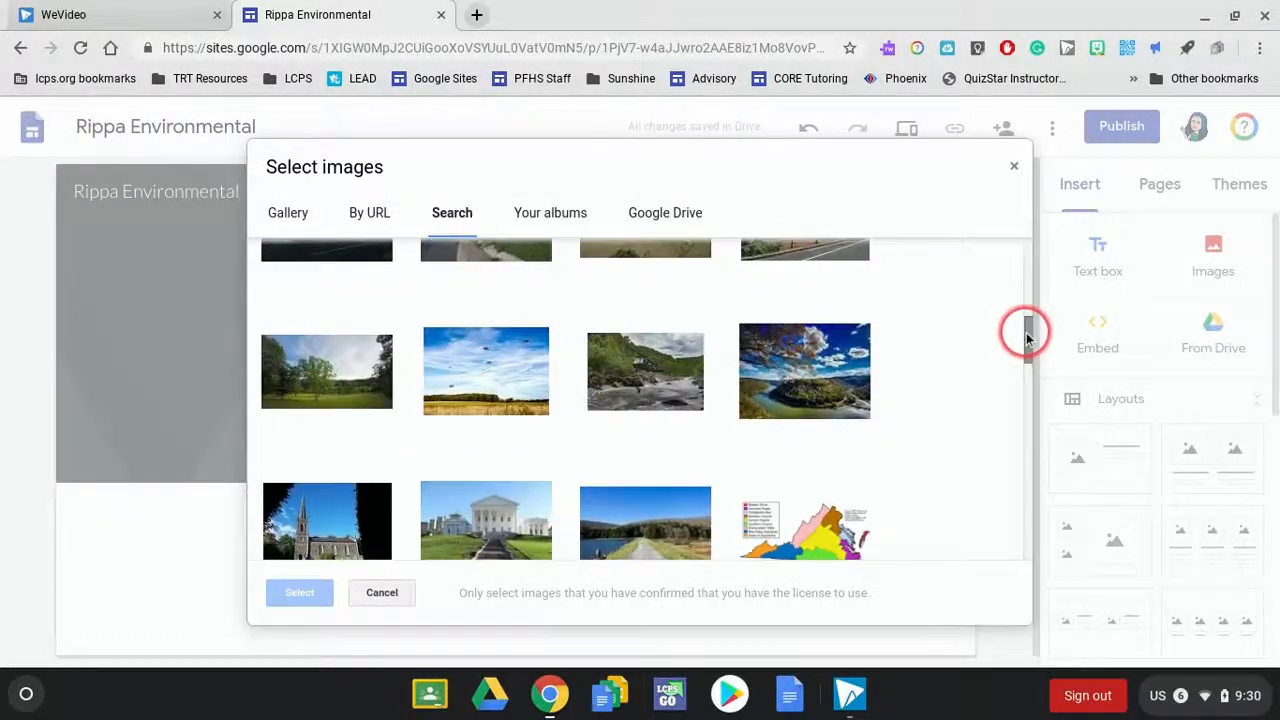
click(776, 400)
click(288, 601)
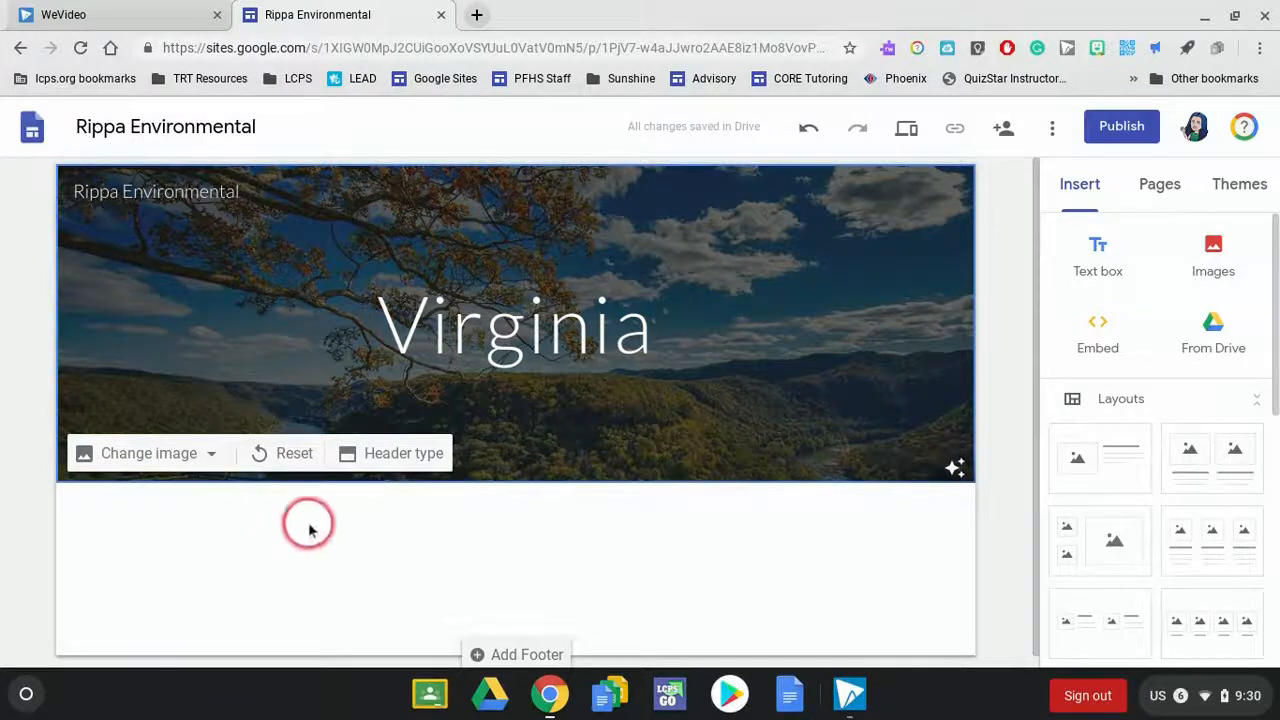
- Try the Title only, Banner and Large banner header types and set the page header to Cover
click(428, 455)
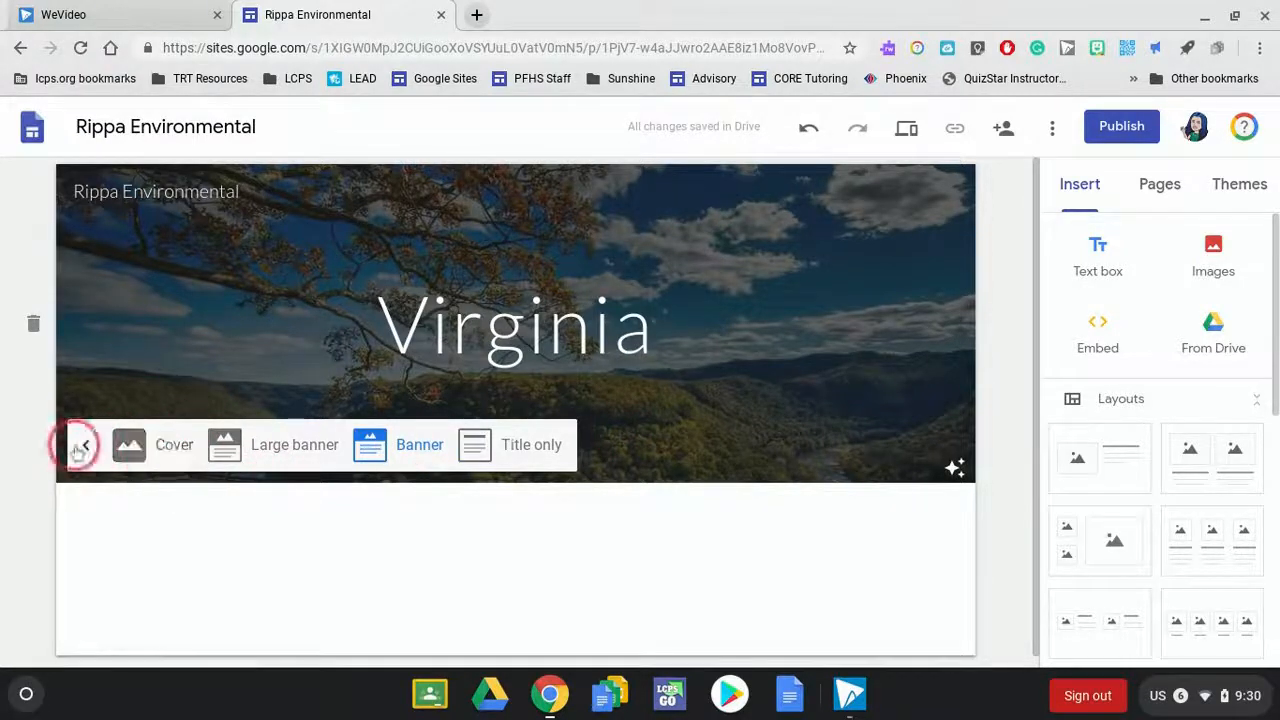
click(514, 447)
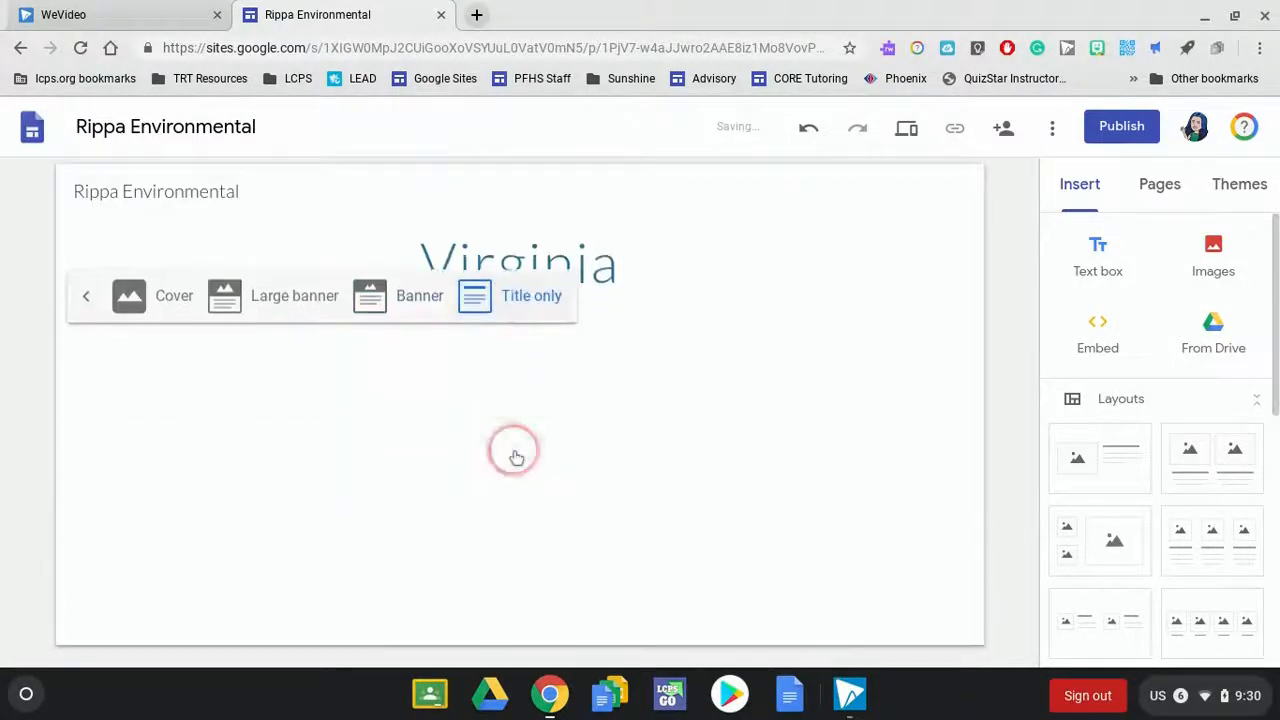
click(372, 314)
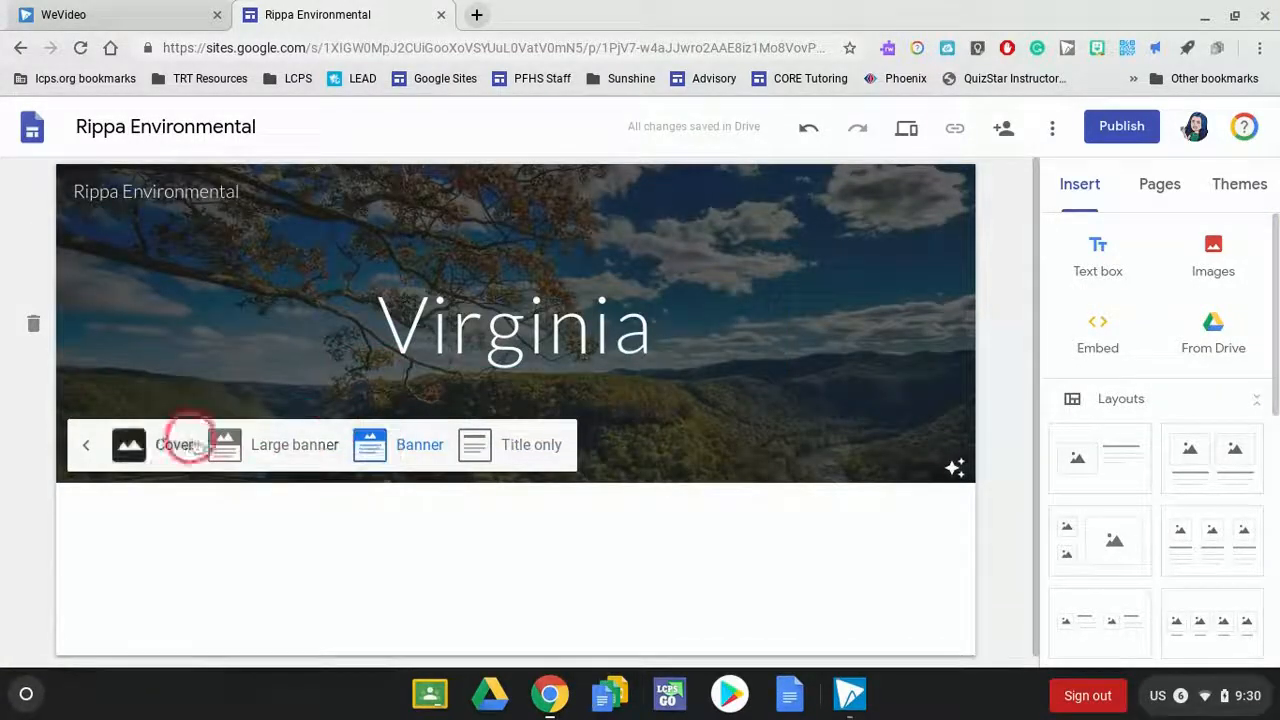
click(257, 455)
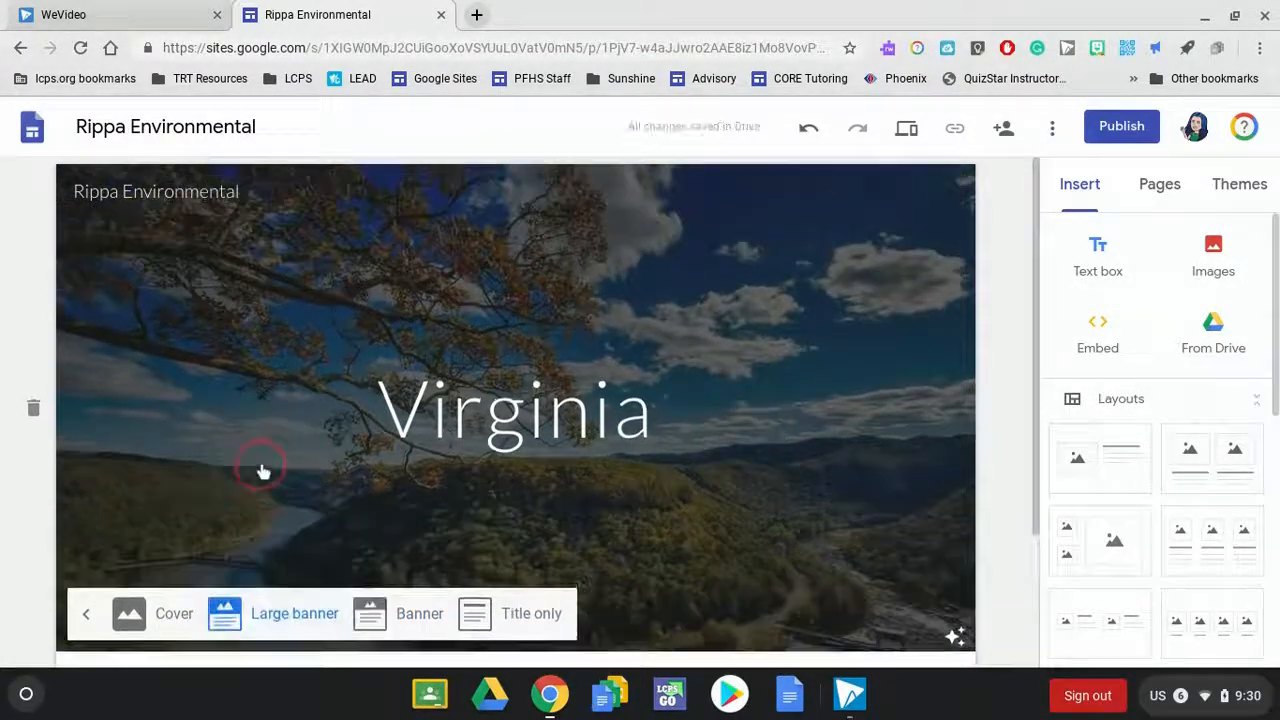
click(148, 610)
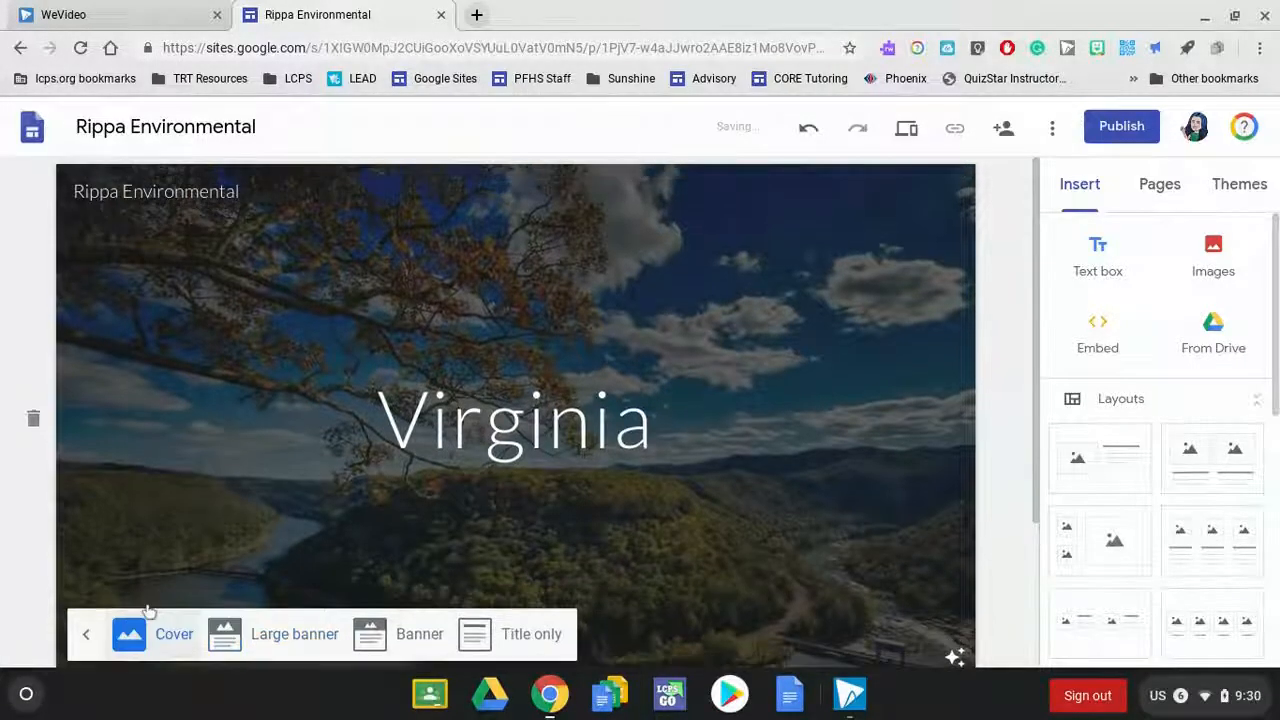
click(997, 250)
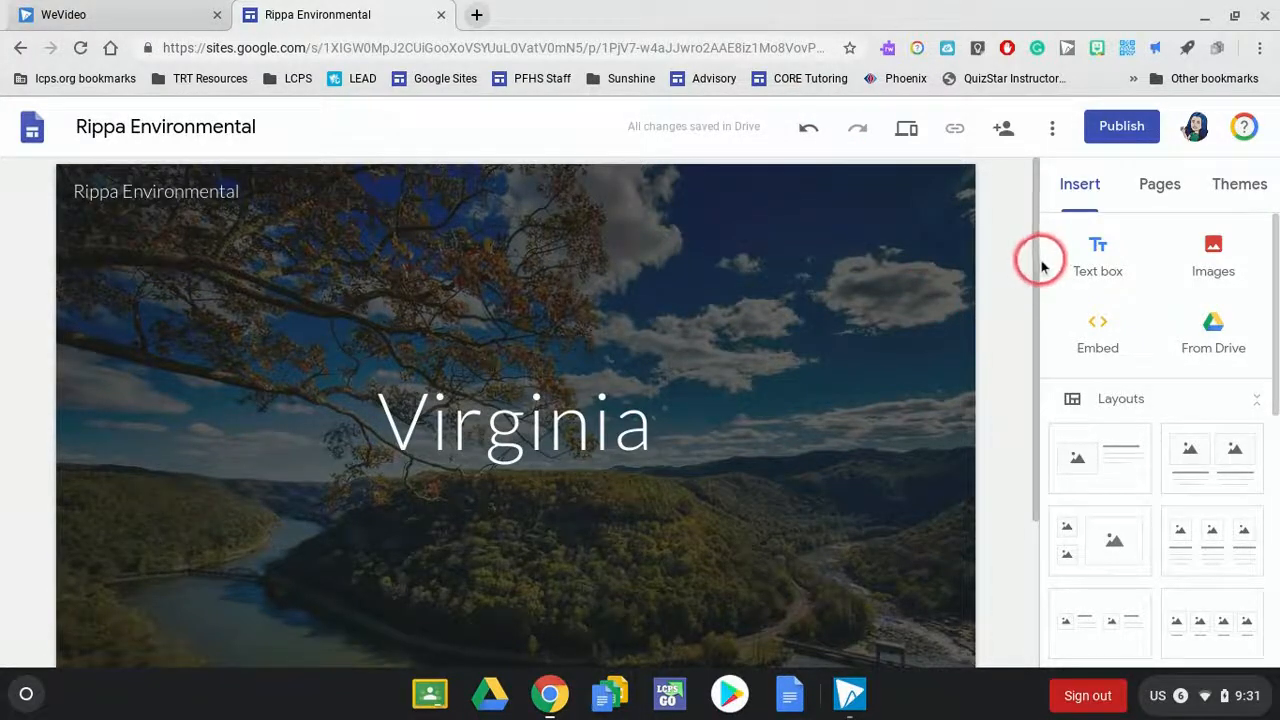
- Insert a text box below the header and fill it with the sample text "gnlksdgnadslkf"
drag(1038, 264, 1060, 284)
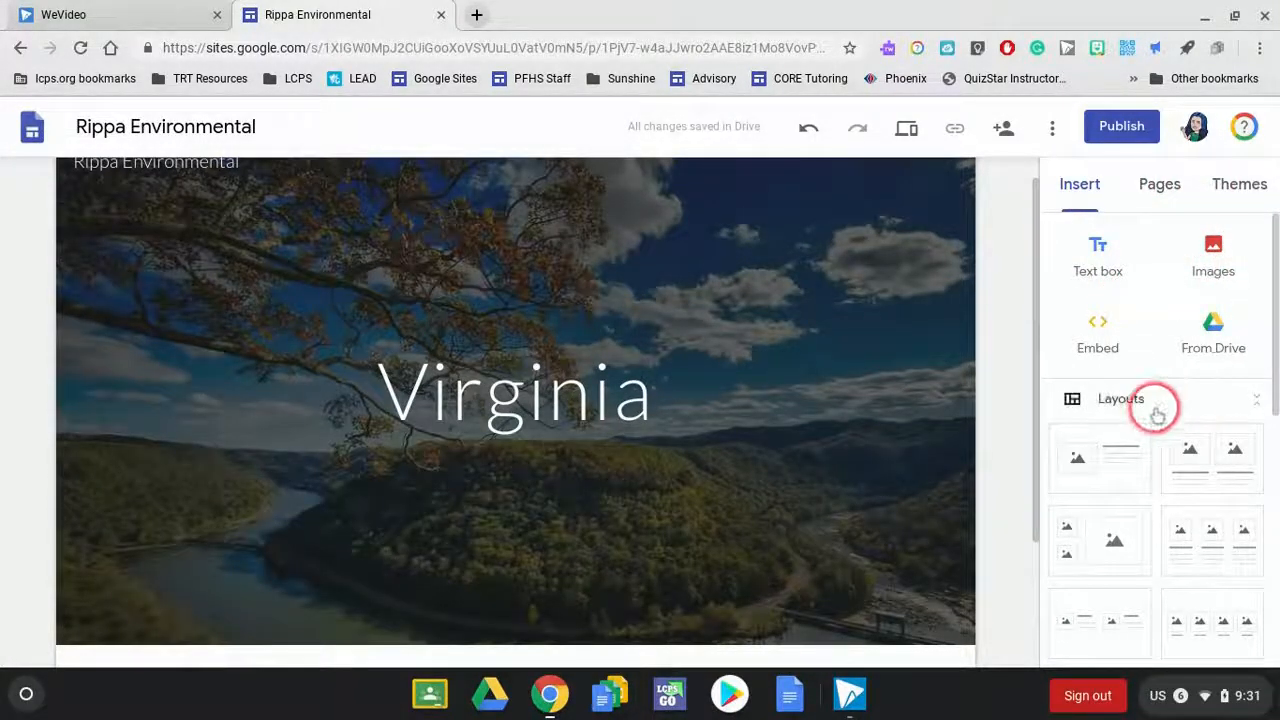
click(1094, 285)
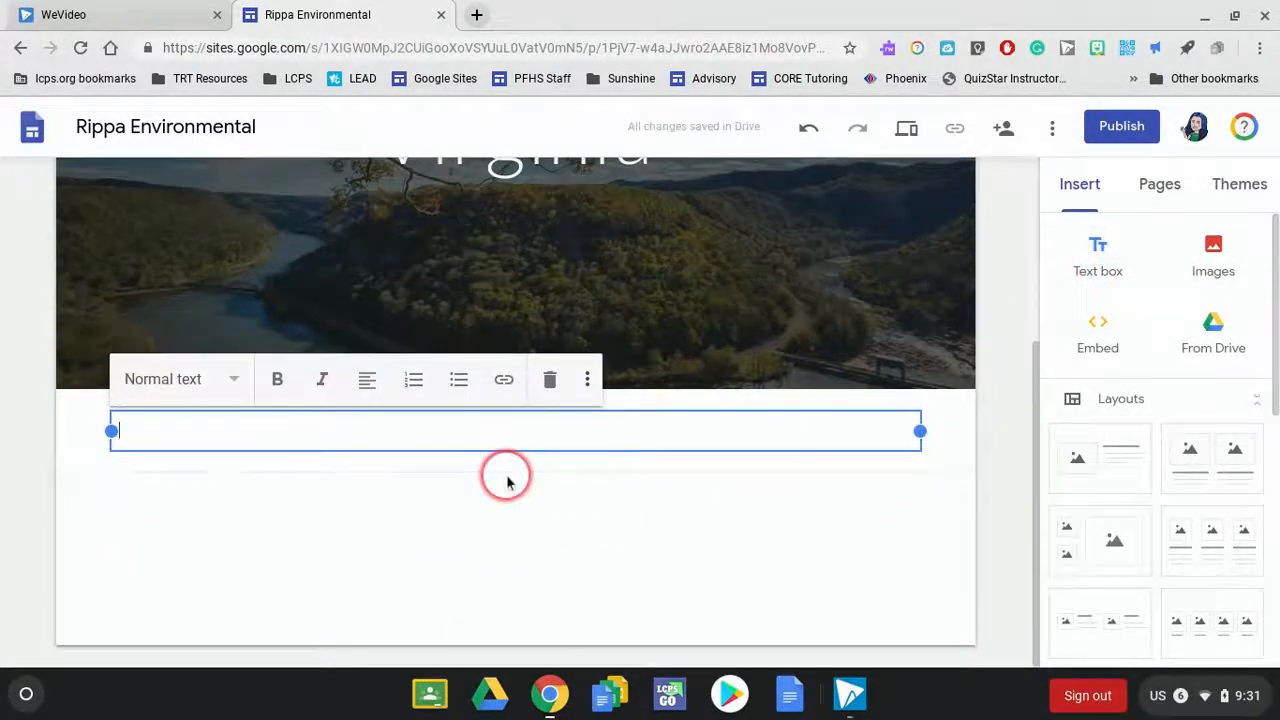
text(gnlksd)
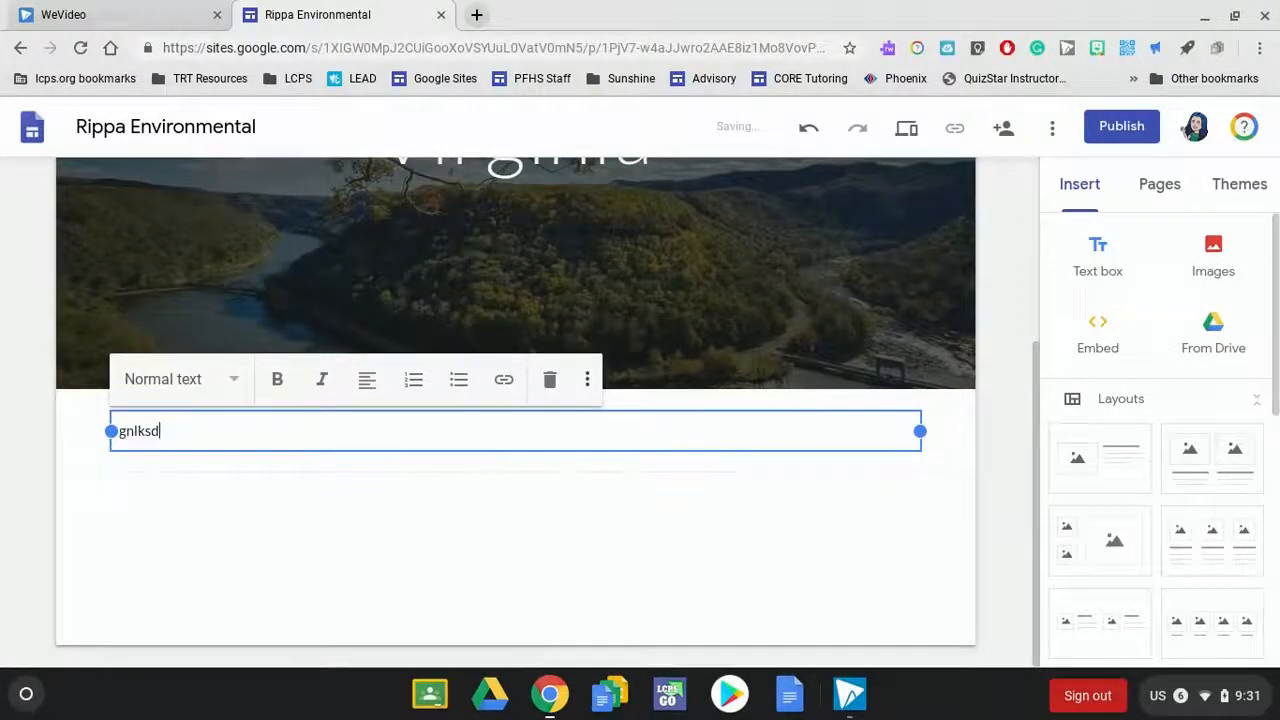
- Narrow the sample text box from its right edge to about half its width
click(895, 472)
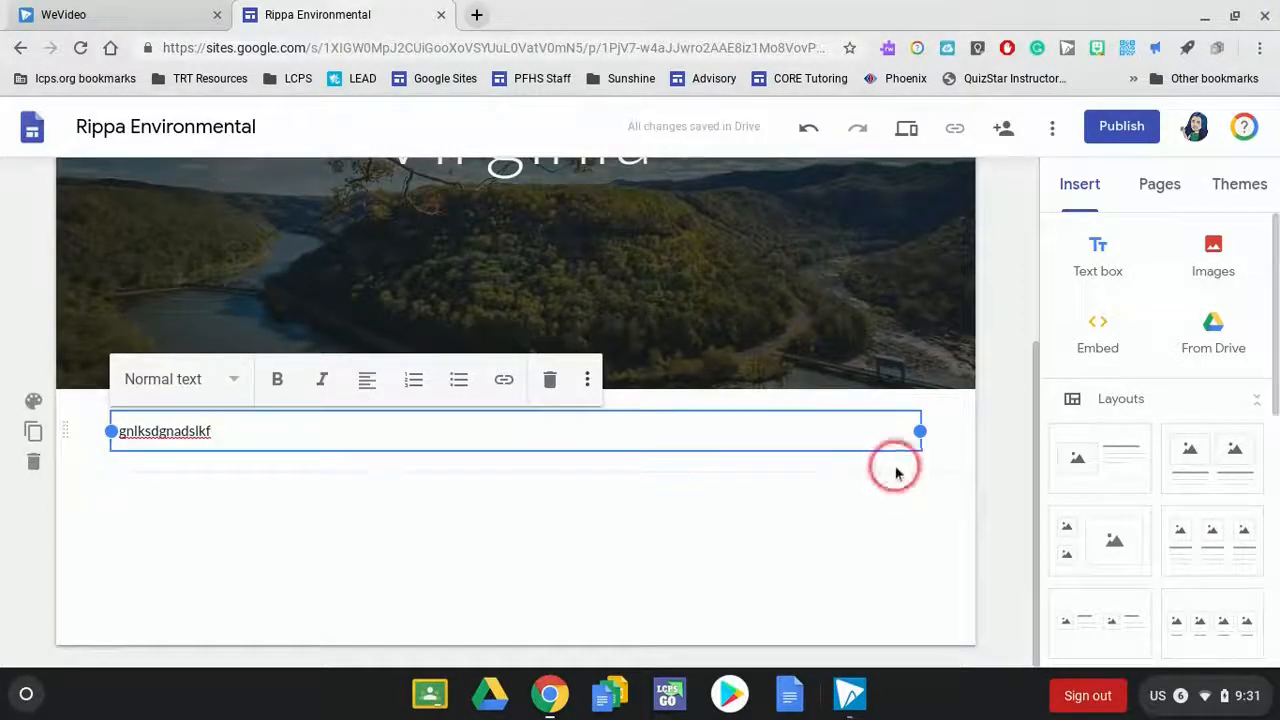
click(919, 436)
drag(919, 436, 505, 431)
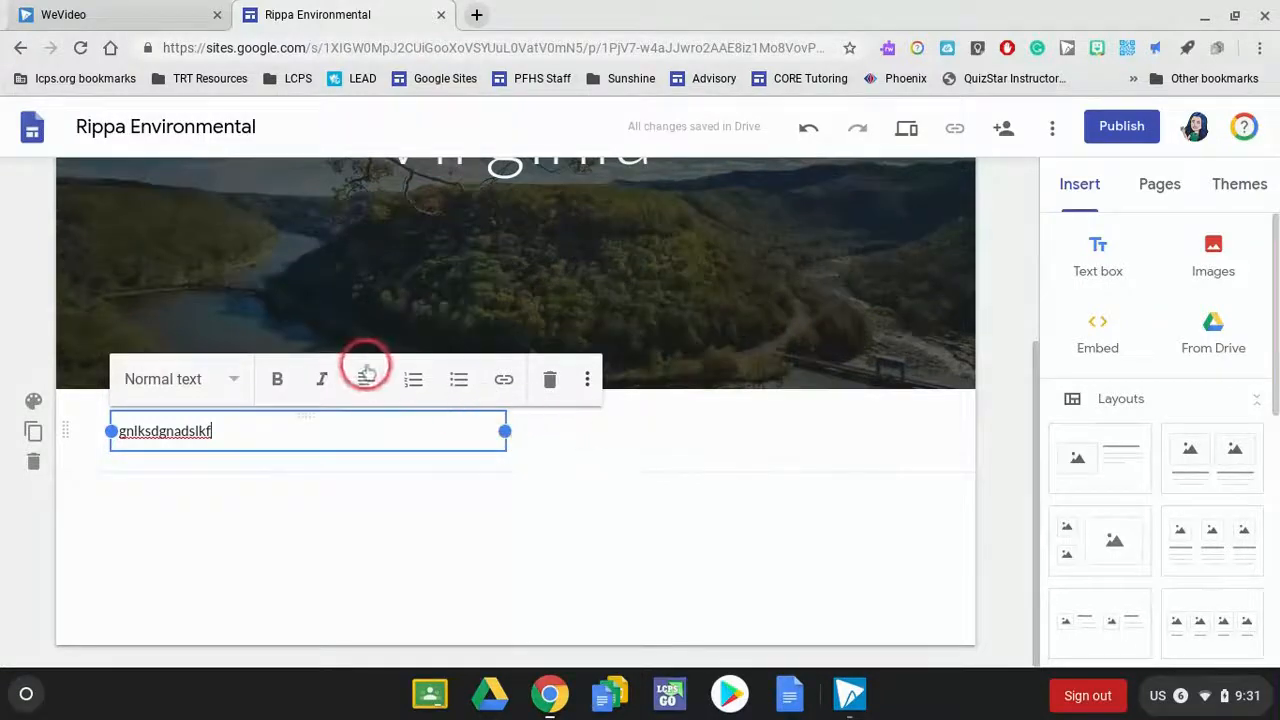
- Examine the link settings for the sample text and leave them without adding a link
click(510, 385)
click(177, 443)
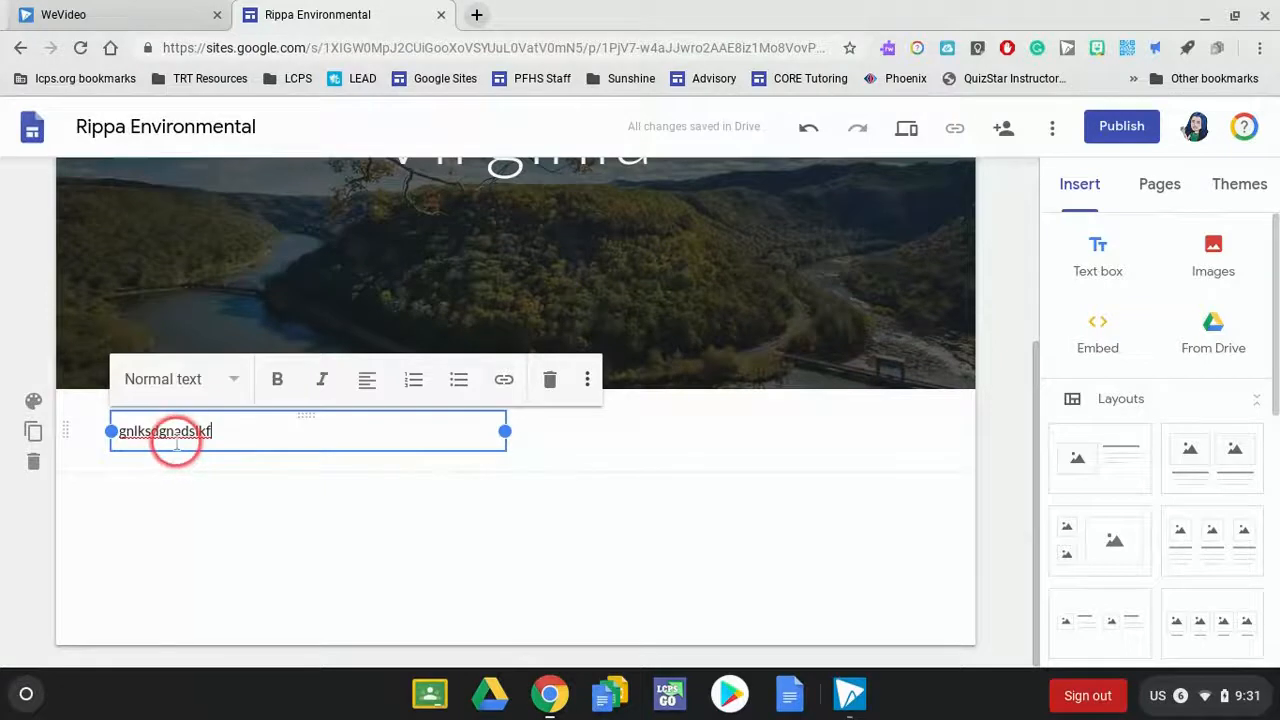
double_click(171, 434)
click(505, 384)
click(220, 517)
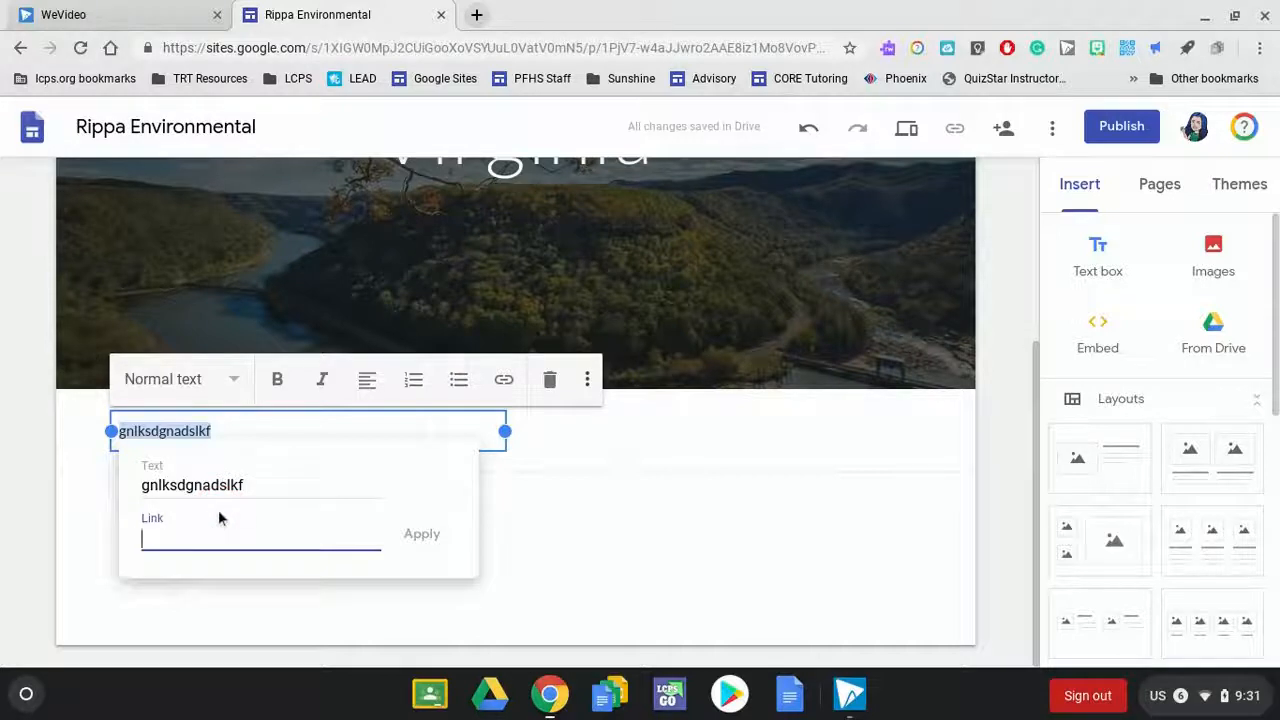
click(530, 510)
click(128, 440)
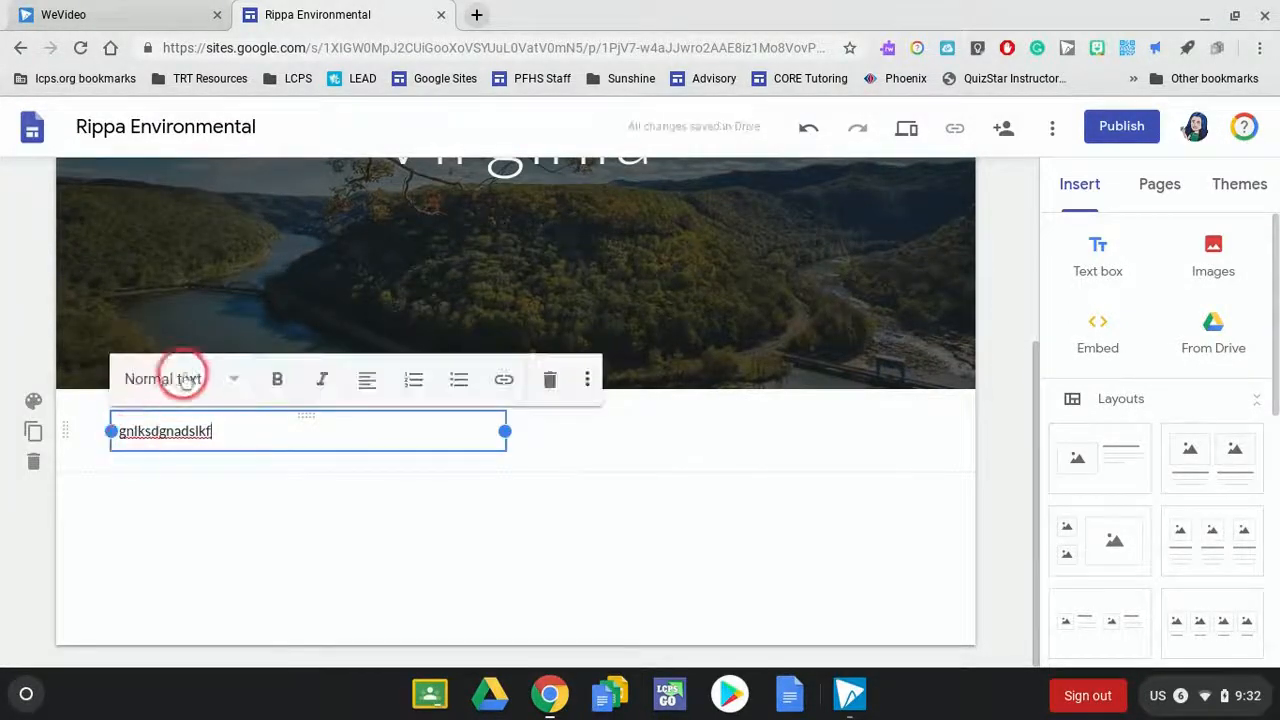
- Examine the text styles and the formatting options for the sample text without applying any
click(180, 378)
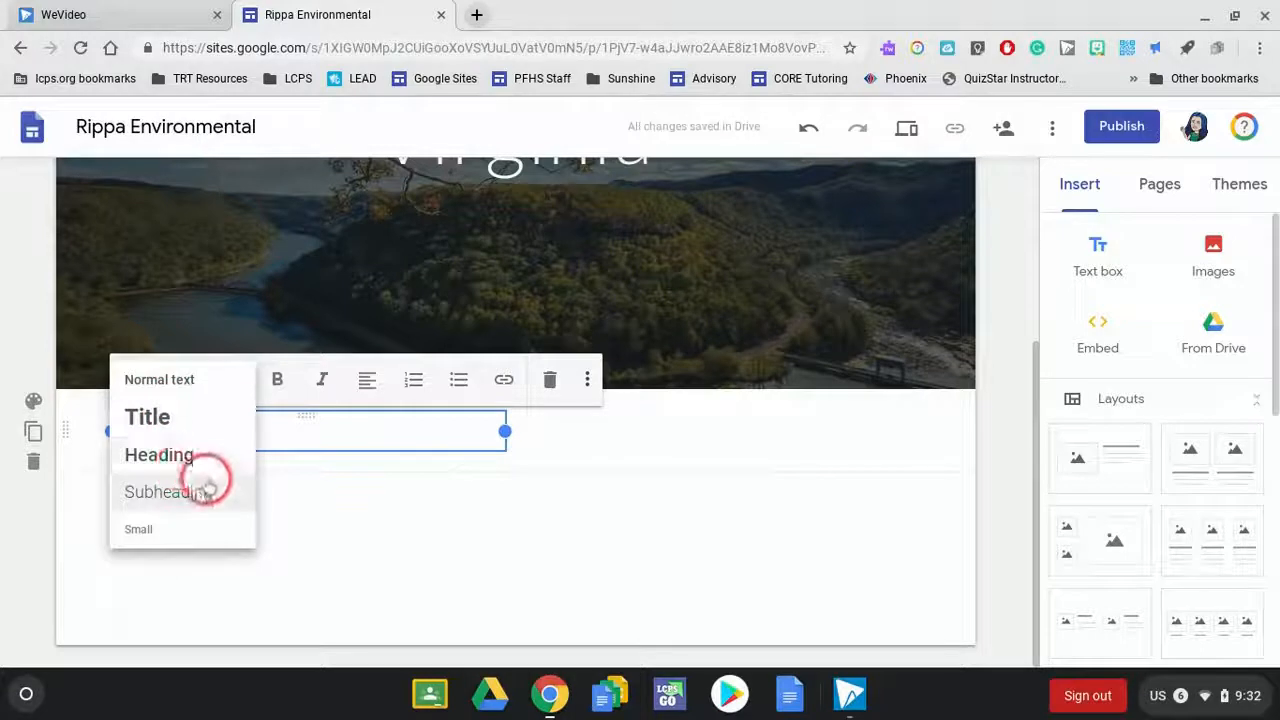
click(385, 428)
text(gnlksdgnadslkf)
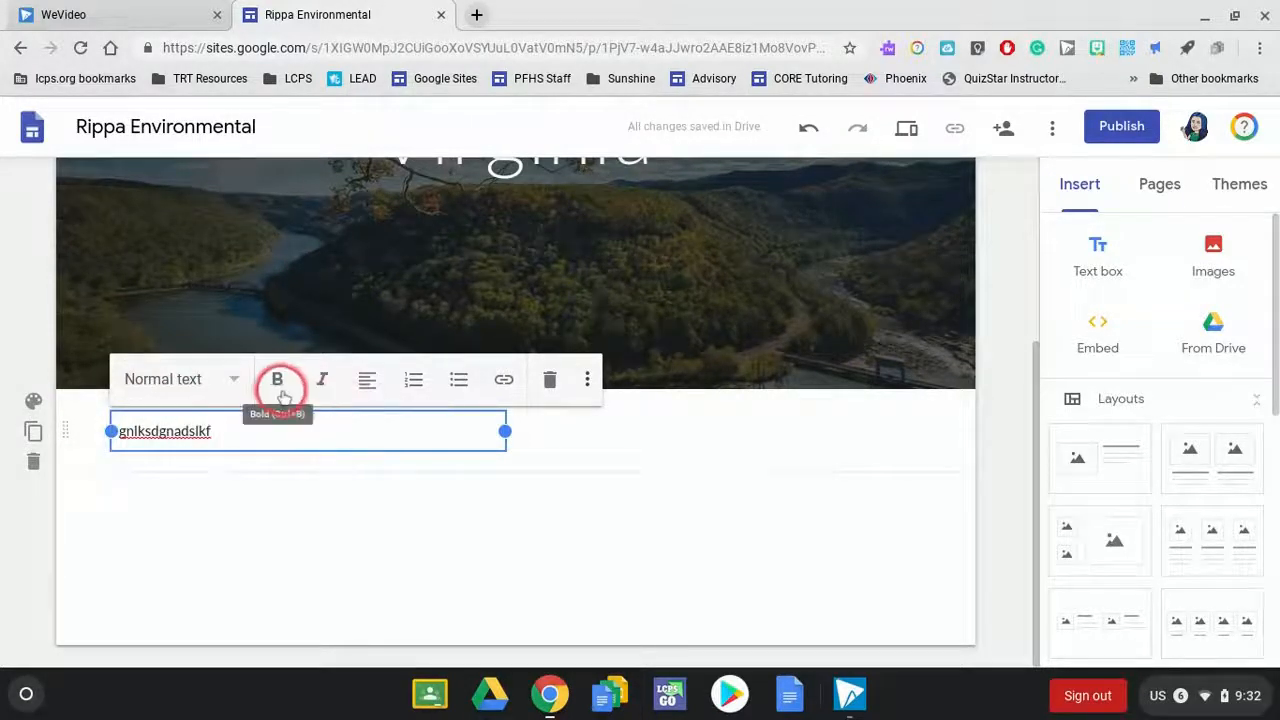
click(340, 384)
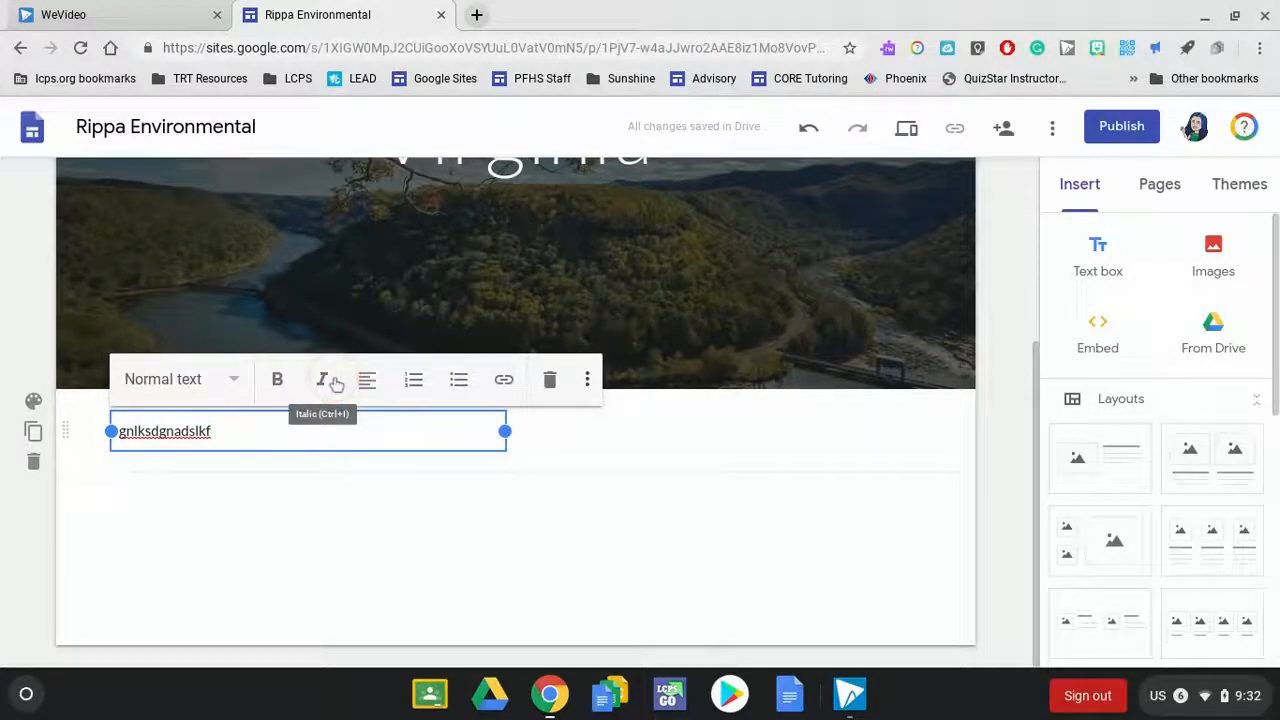
click(508, 378)
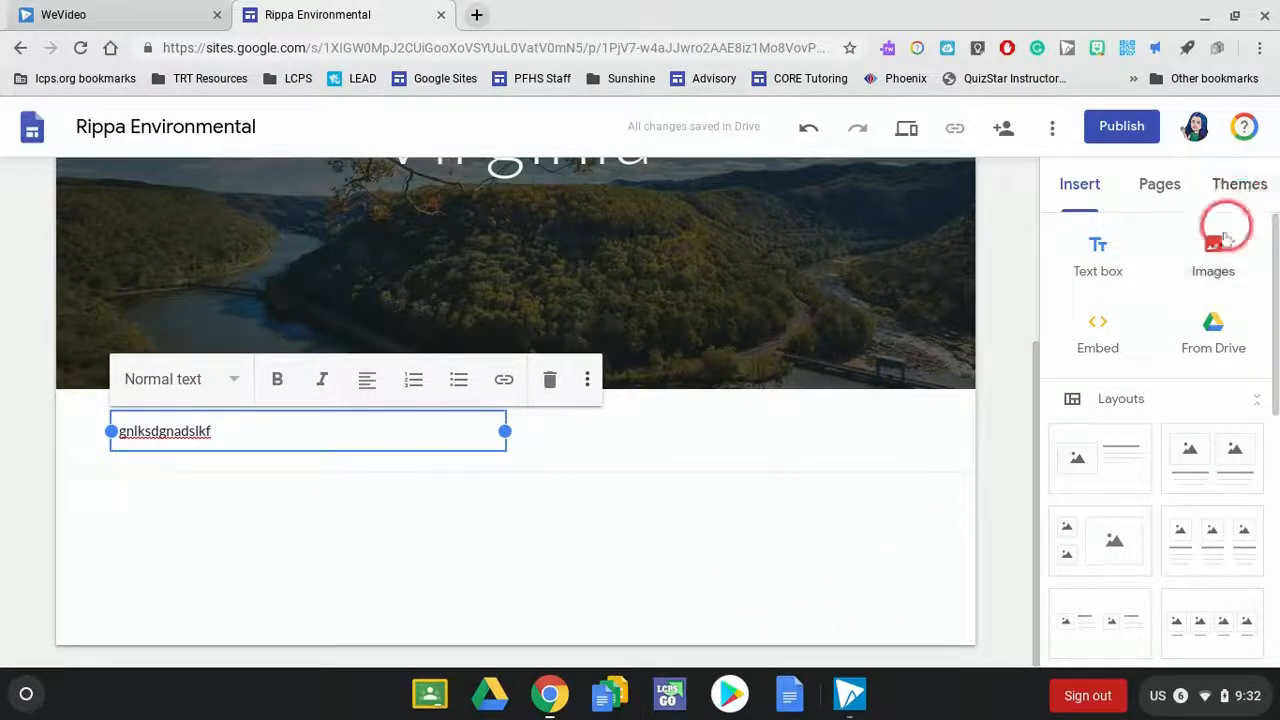
- Search Google images for "virginia wildflower" and insert the third result, the white and pink daisies on black, into the page
click(1207, 260)
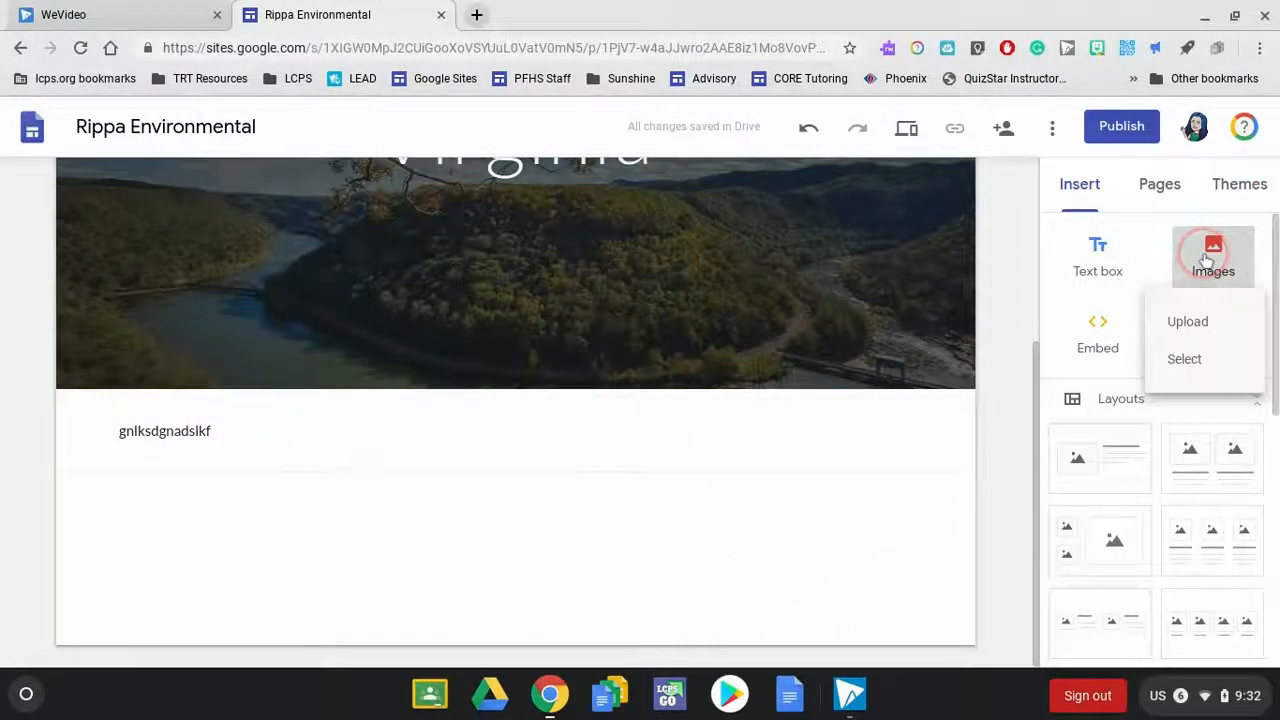
click(1190, 320)
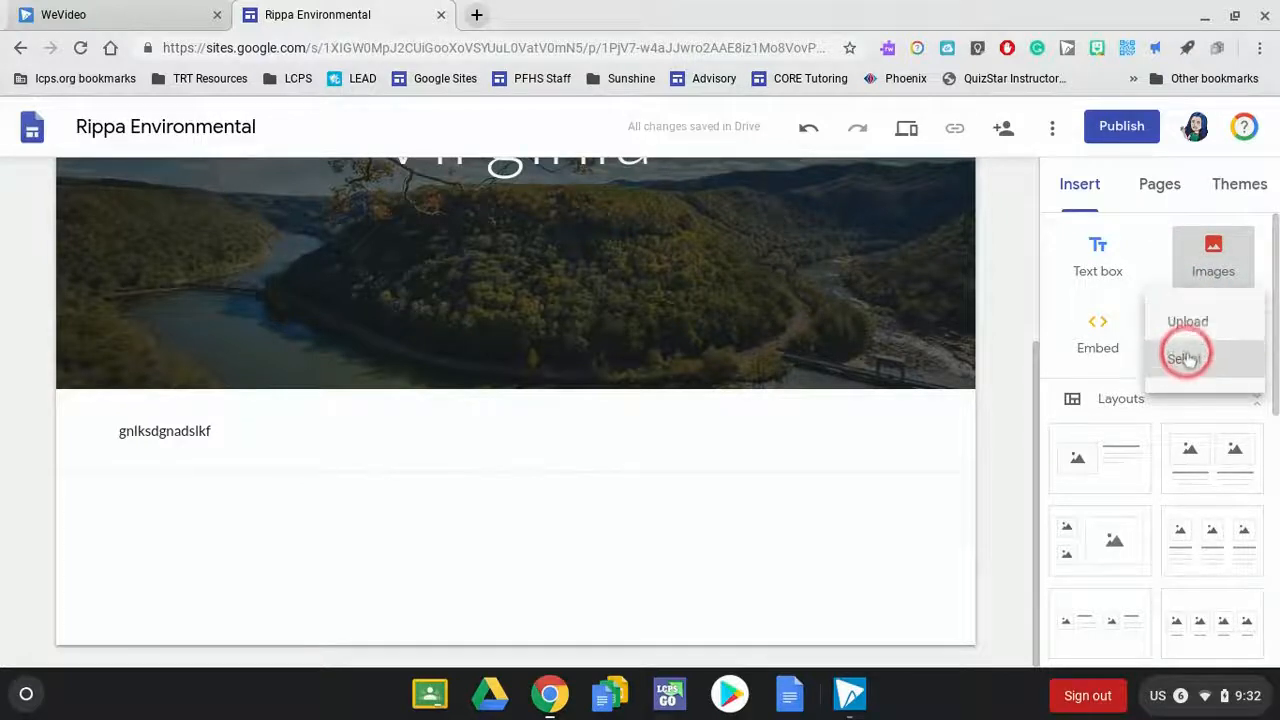
click(1184, 357)
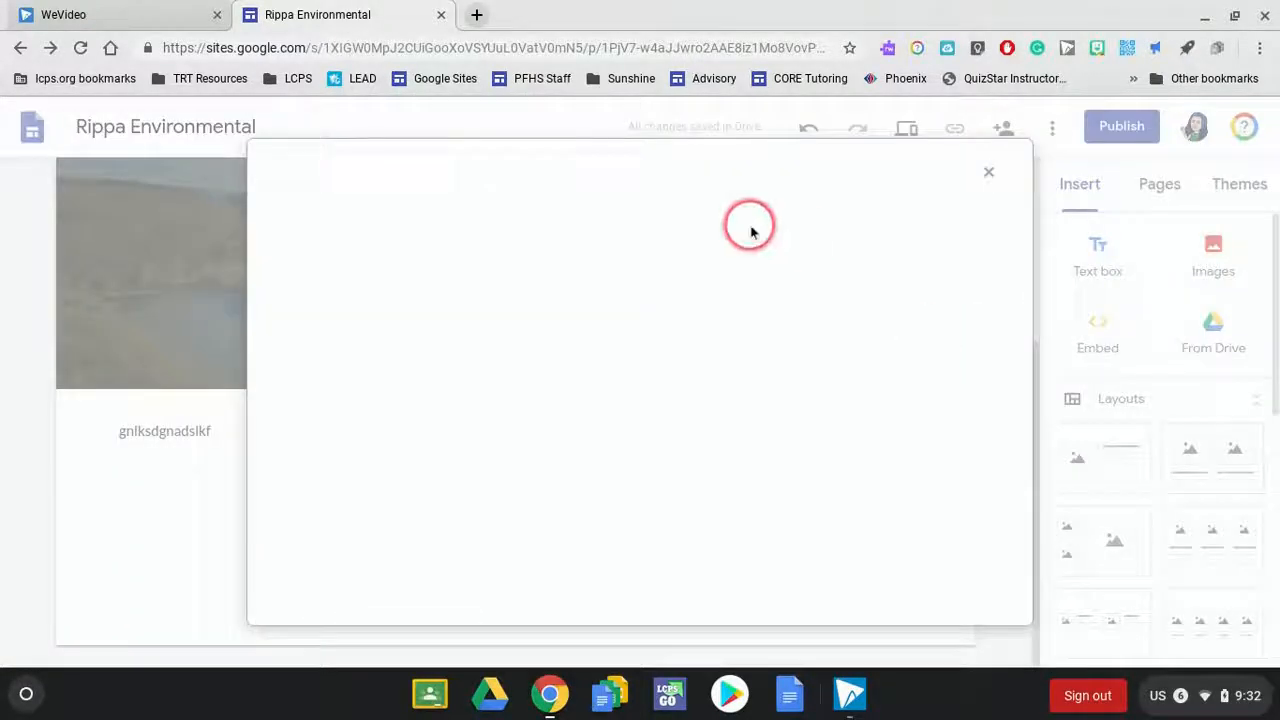
click(590, 212)
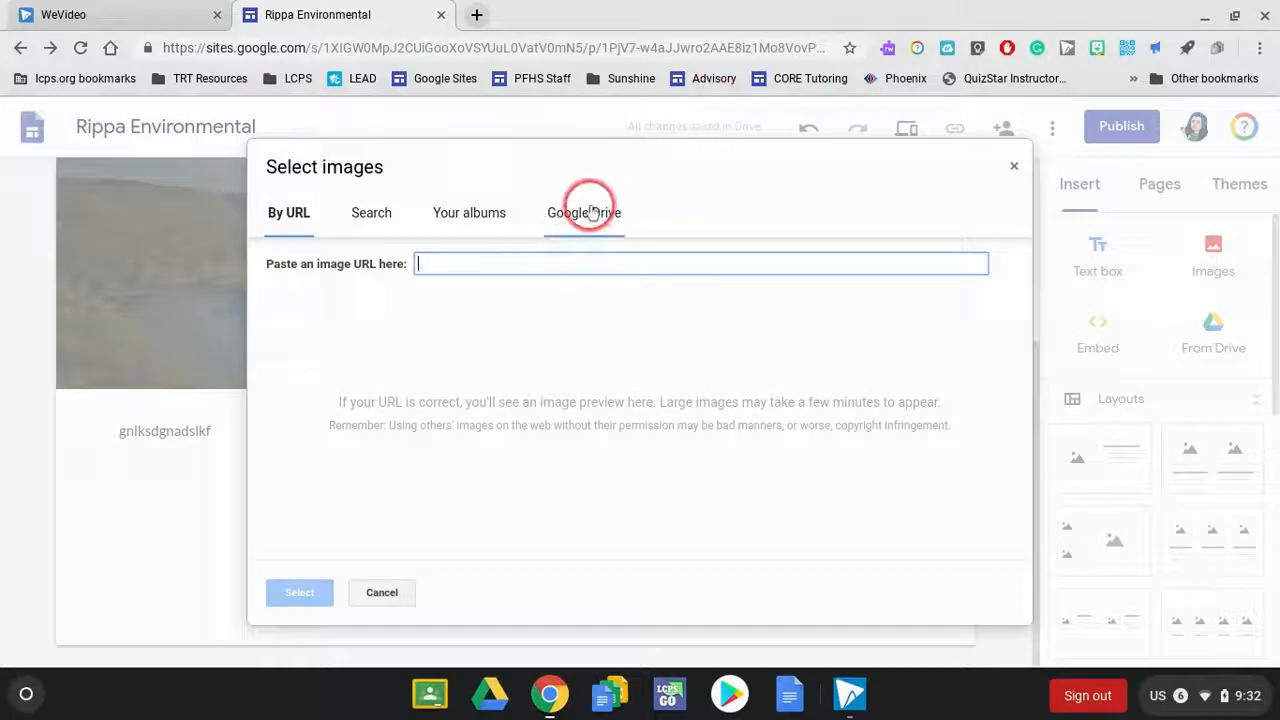
click(371, 210)
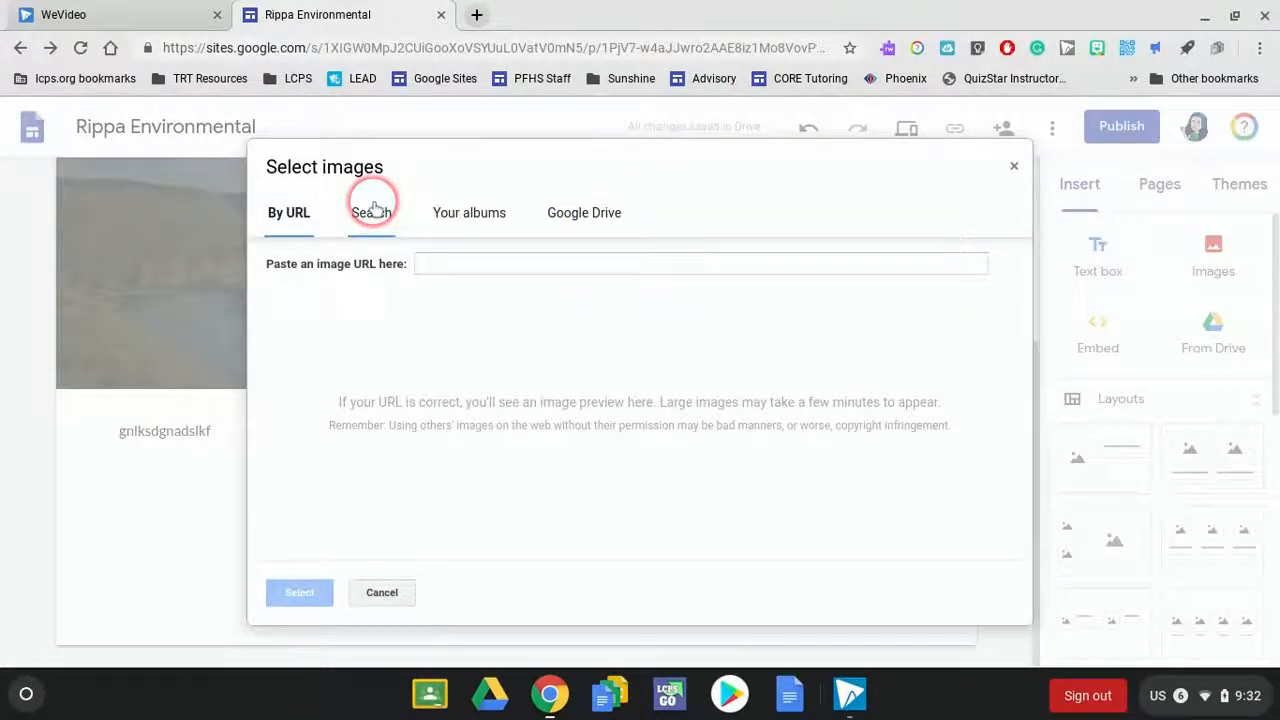
text(virginia wildflower)
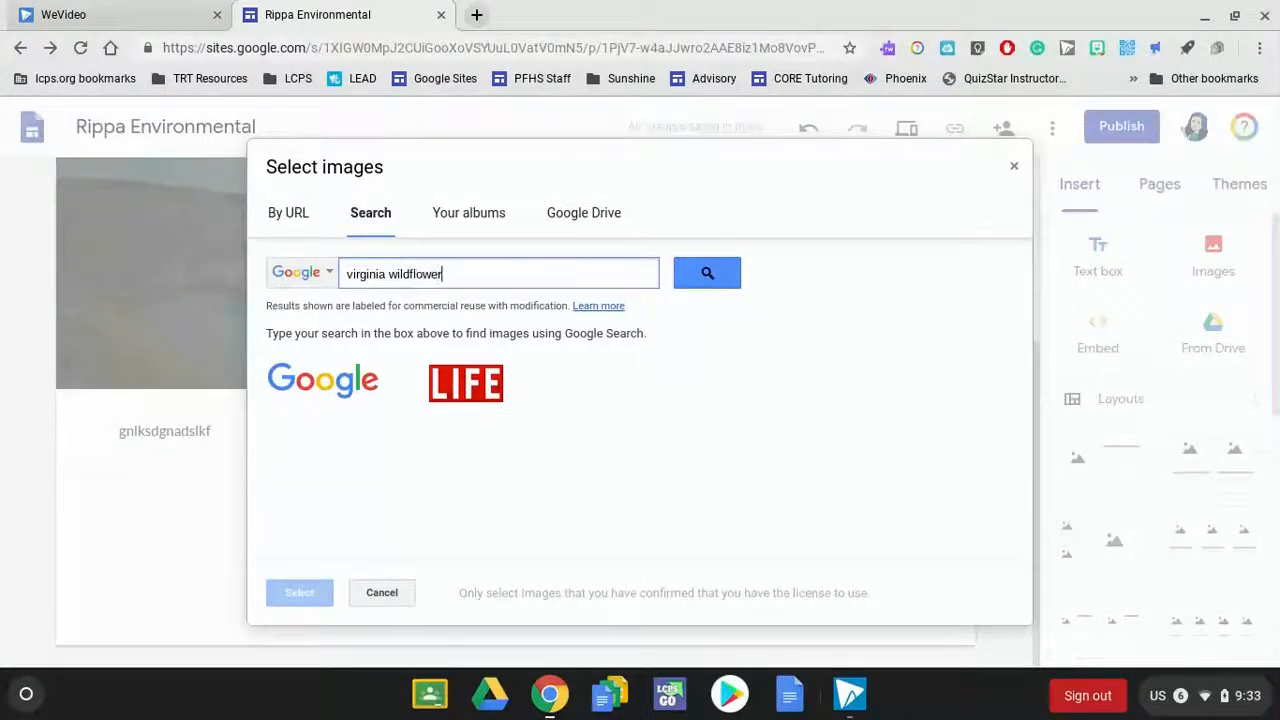
key(Return)
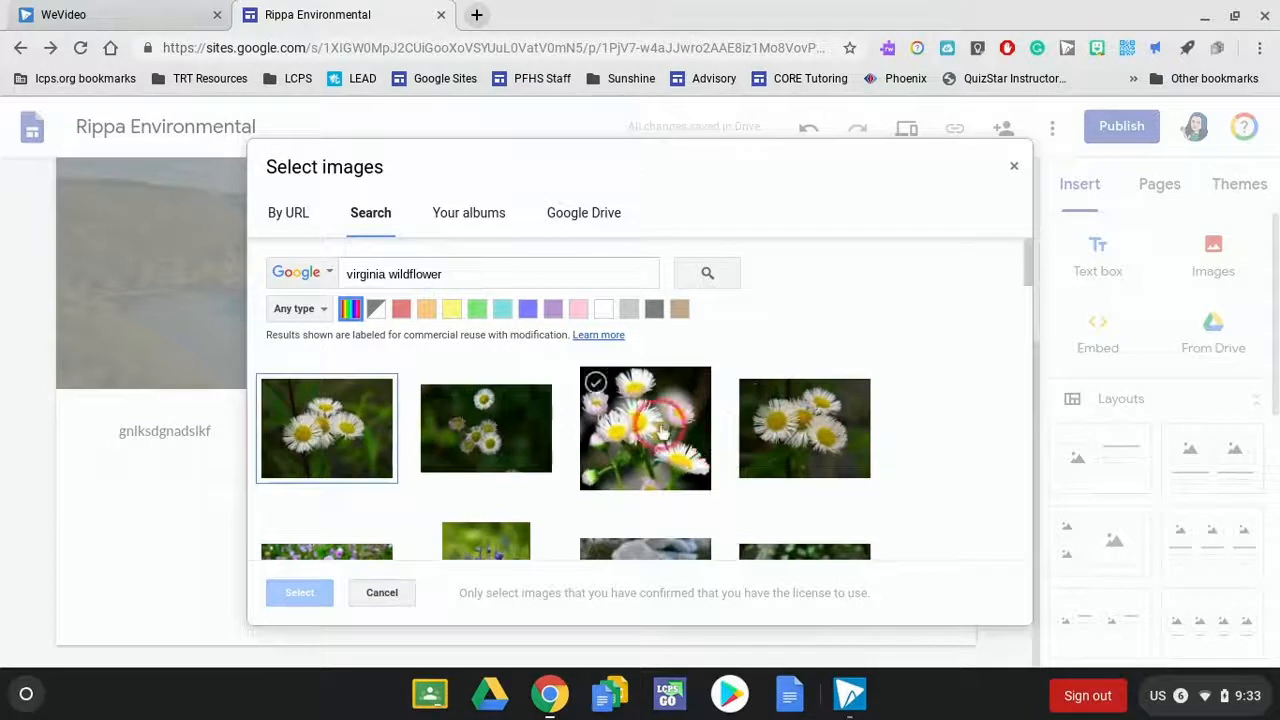
click(610, 390)
click(302, 595)
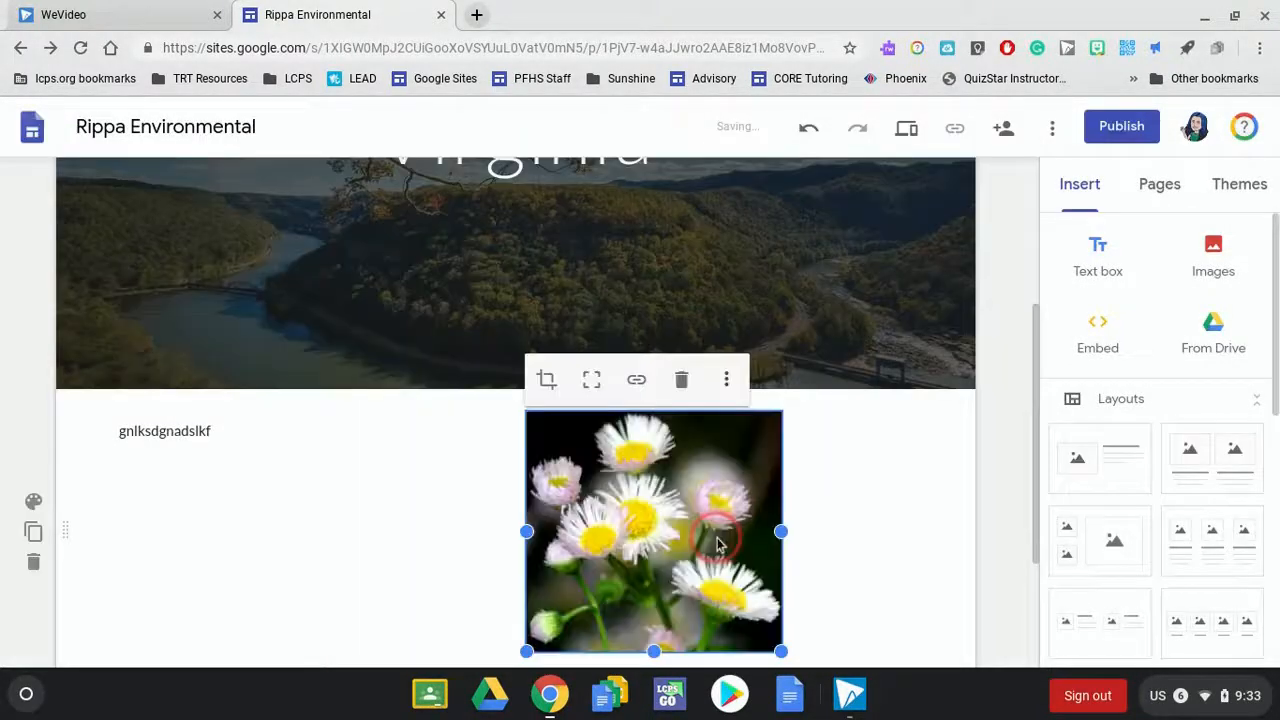
- Place the flower image beneath the sample text and narrow their shared column to about a third of the content width
drag(717, 540, 347, 561)
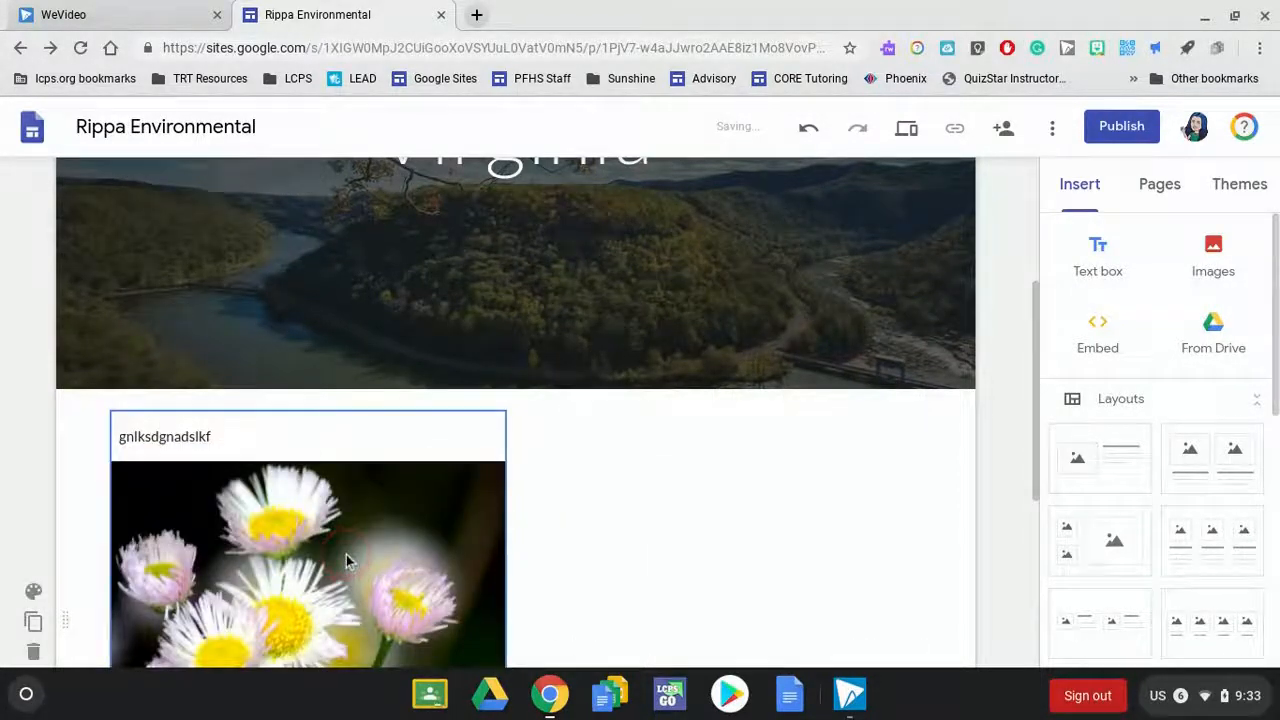
click(396, 441)
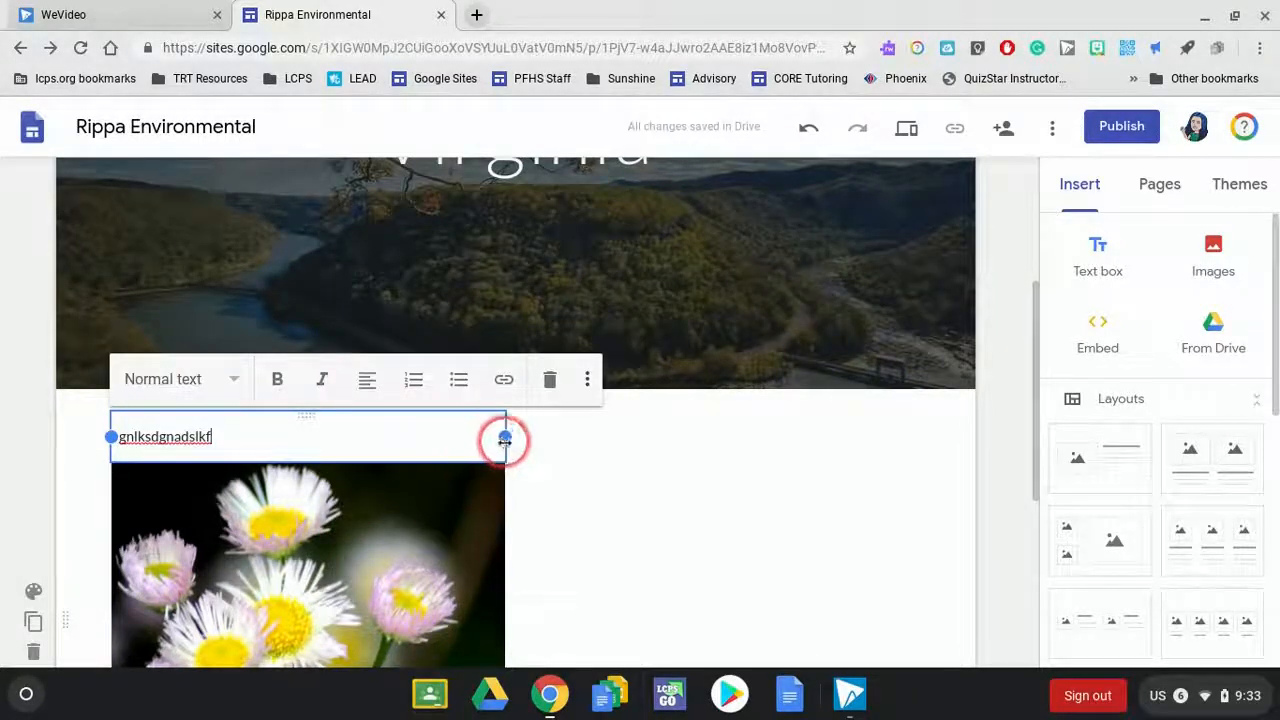
drag(505, 438, 370, 441)
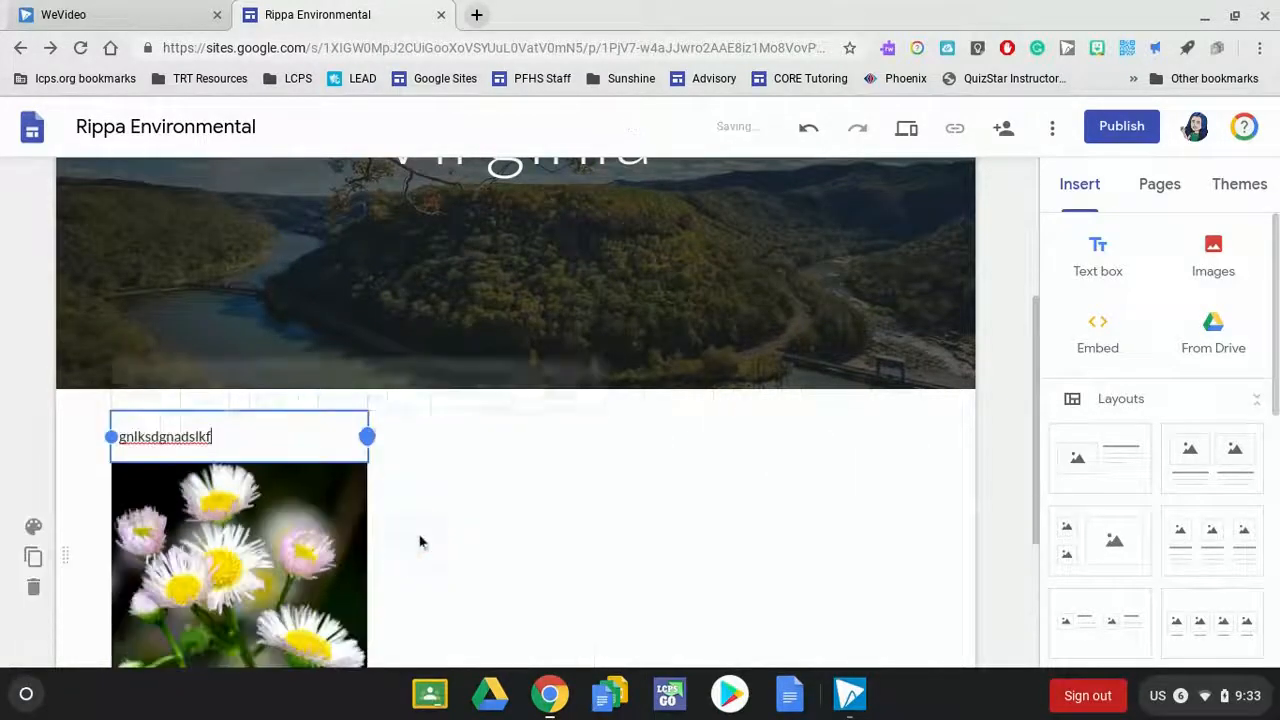
- Move the flower image out from under the sample text to the right half of the same section
click(351, 503)
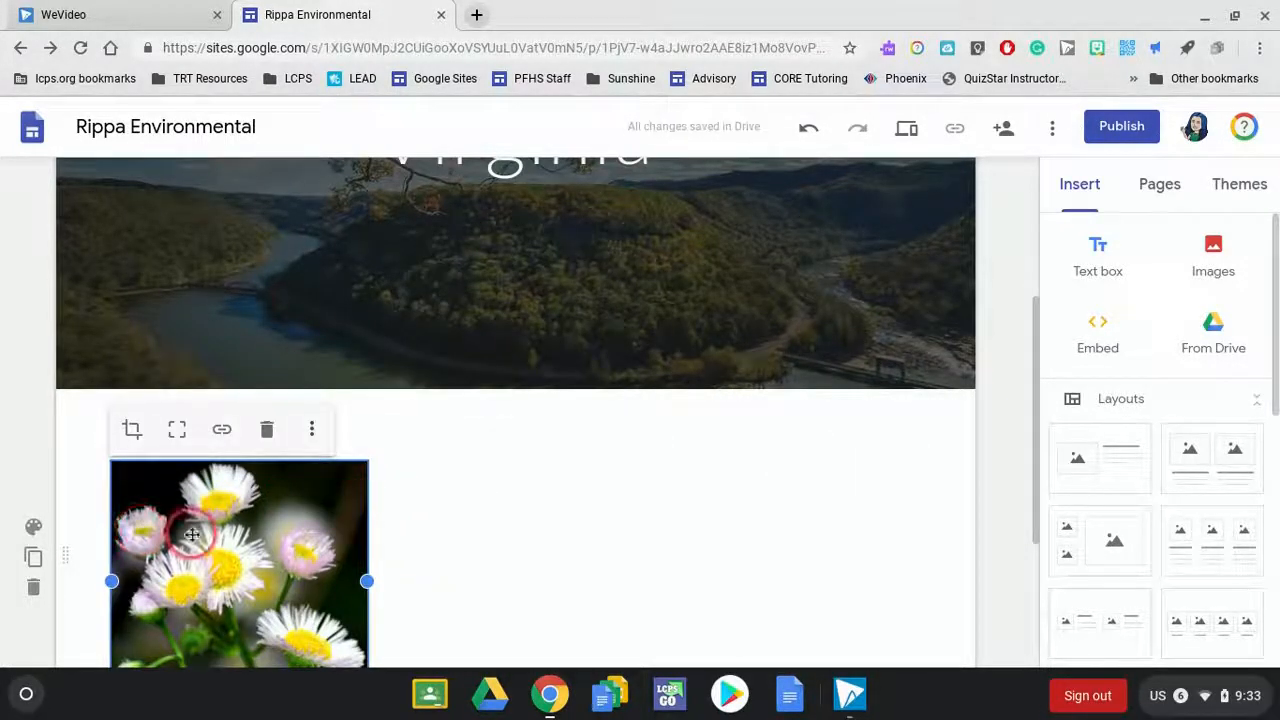
drag(192, 535, 655, 468)
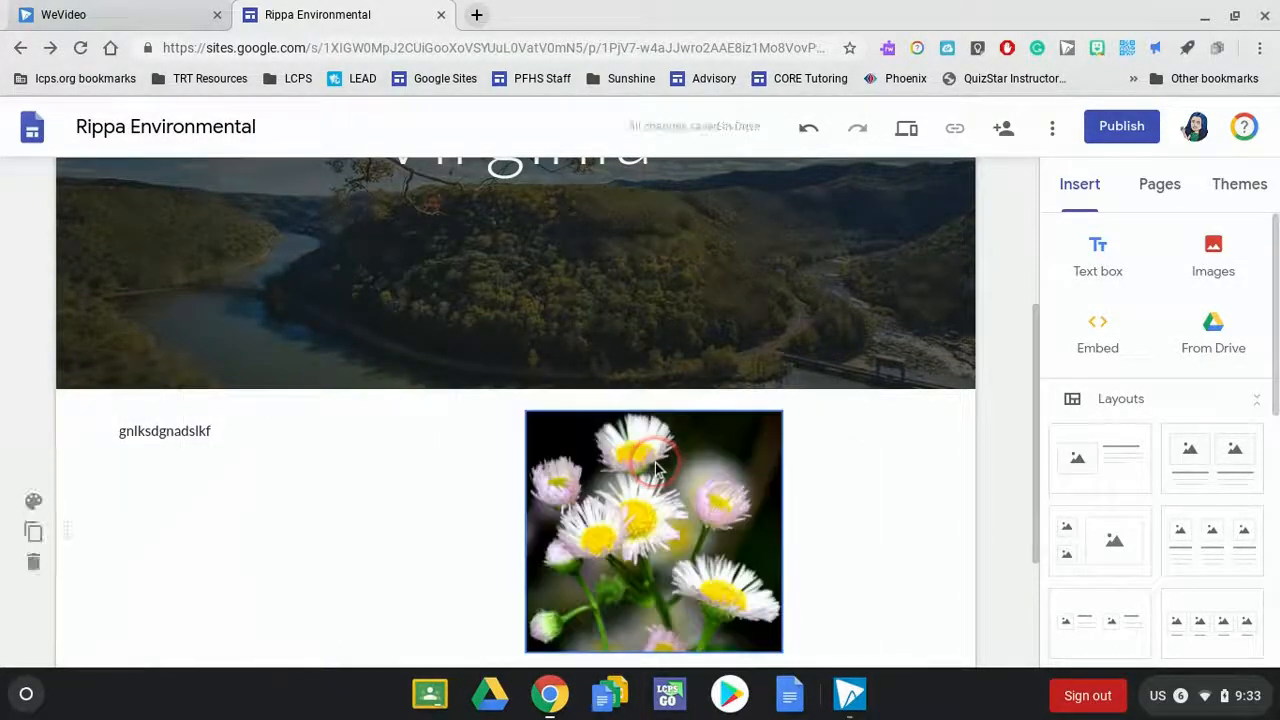
- Enlarge the flower image to about half the content width and uncrop it to show the whole picture
click(720, 526)
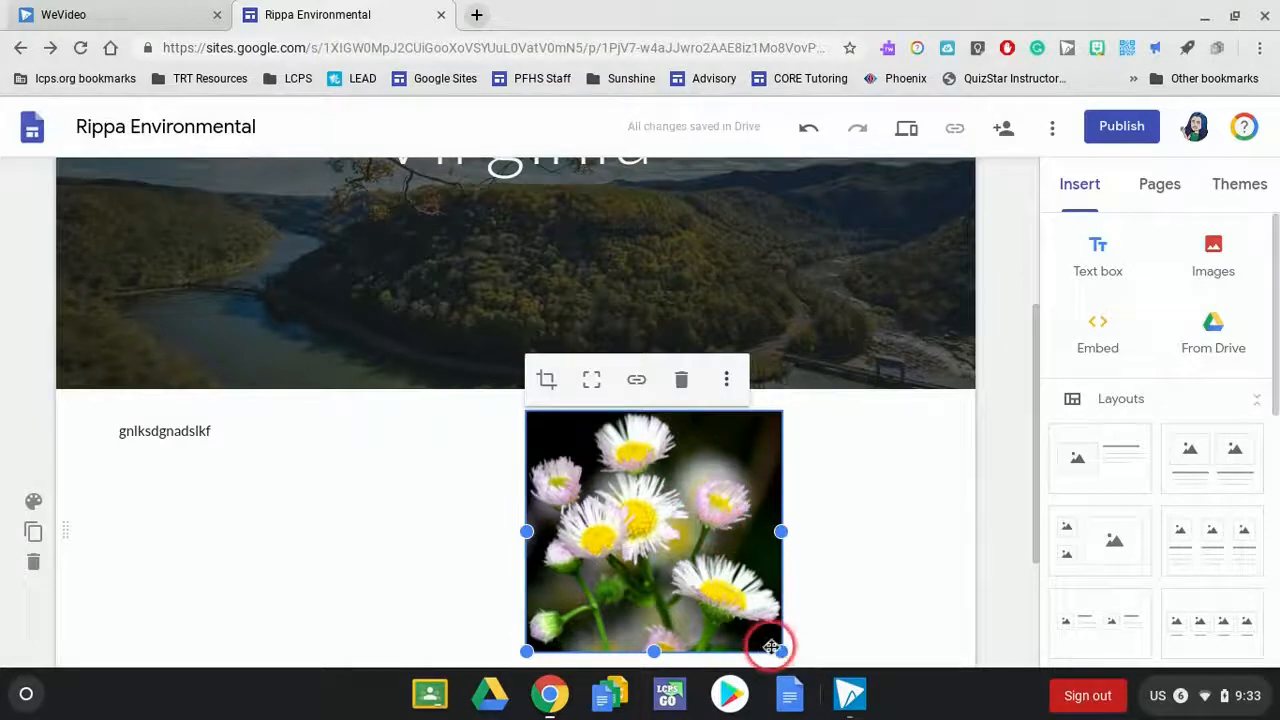
drag(781, 652, 800, 660)
click(686, 448)
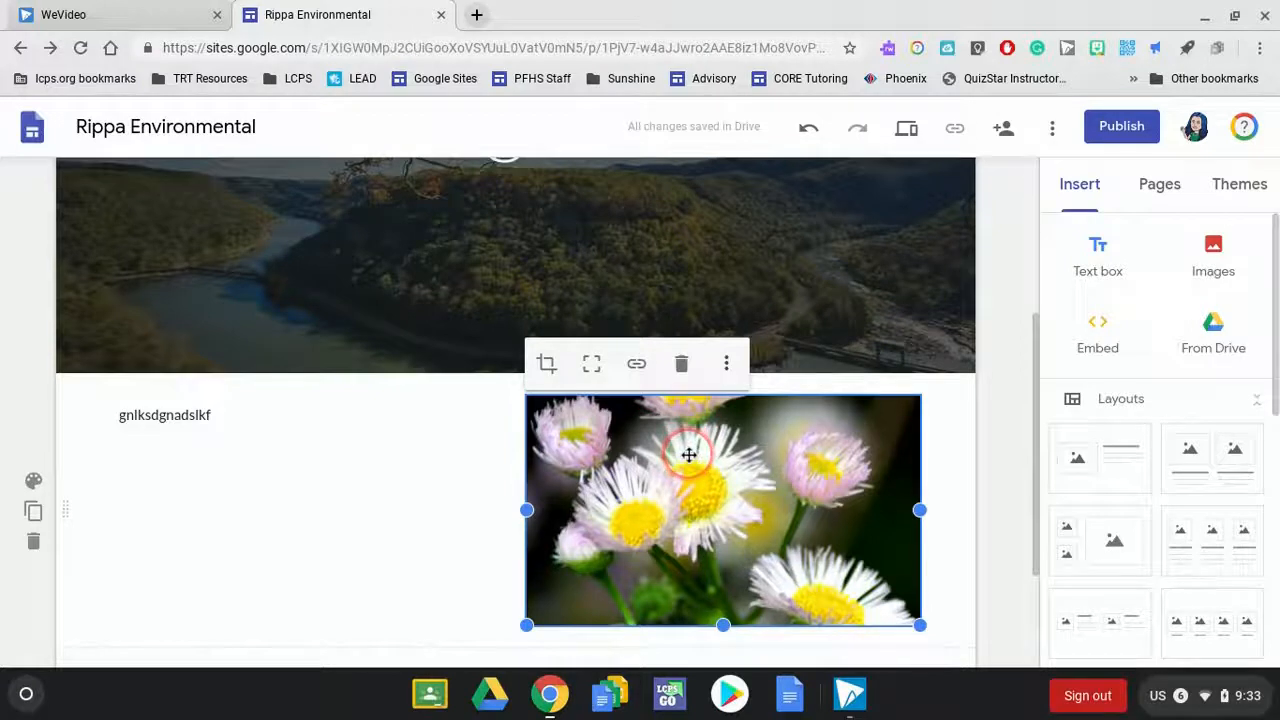
click(591, 368)
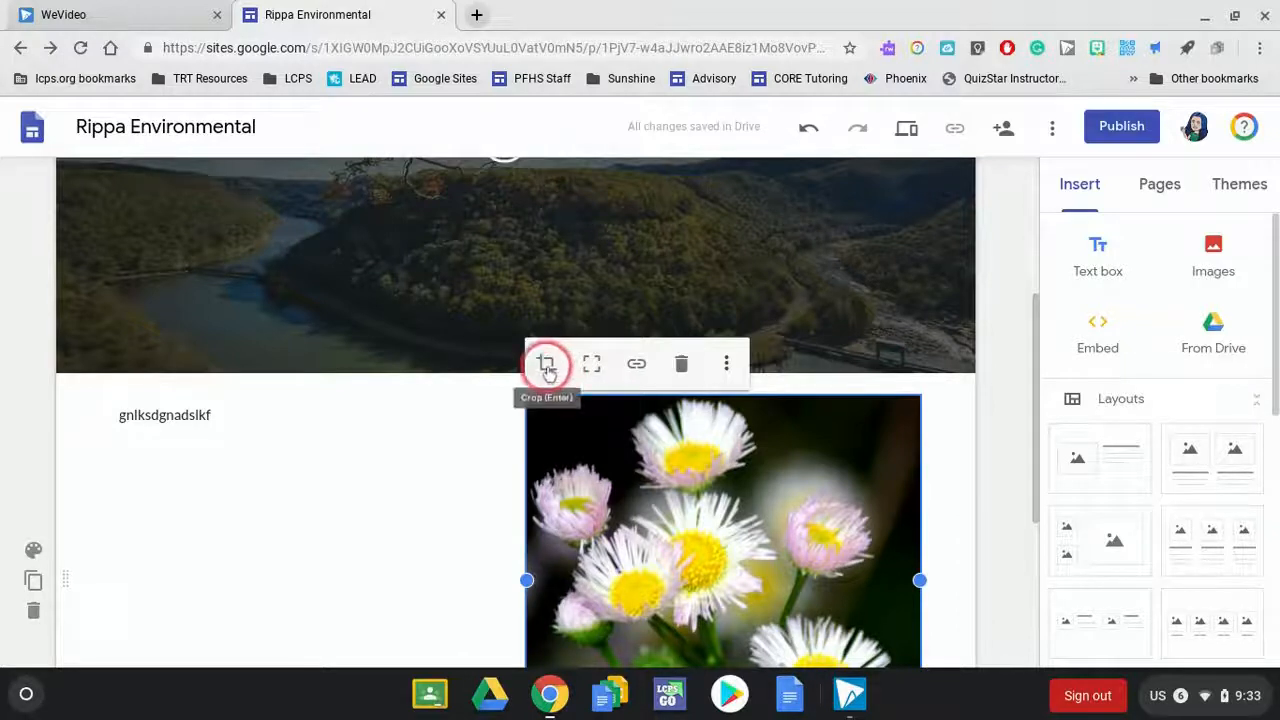
- Examine the crop mode of the flower image and leave it without cropping
click(547, 366)
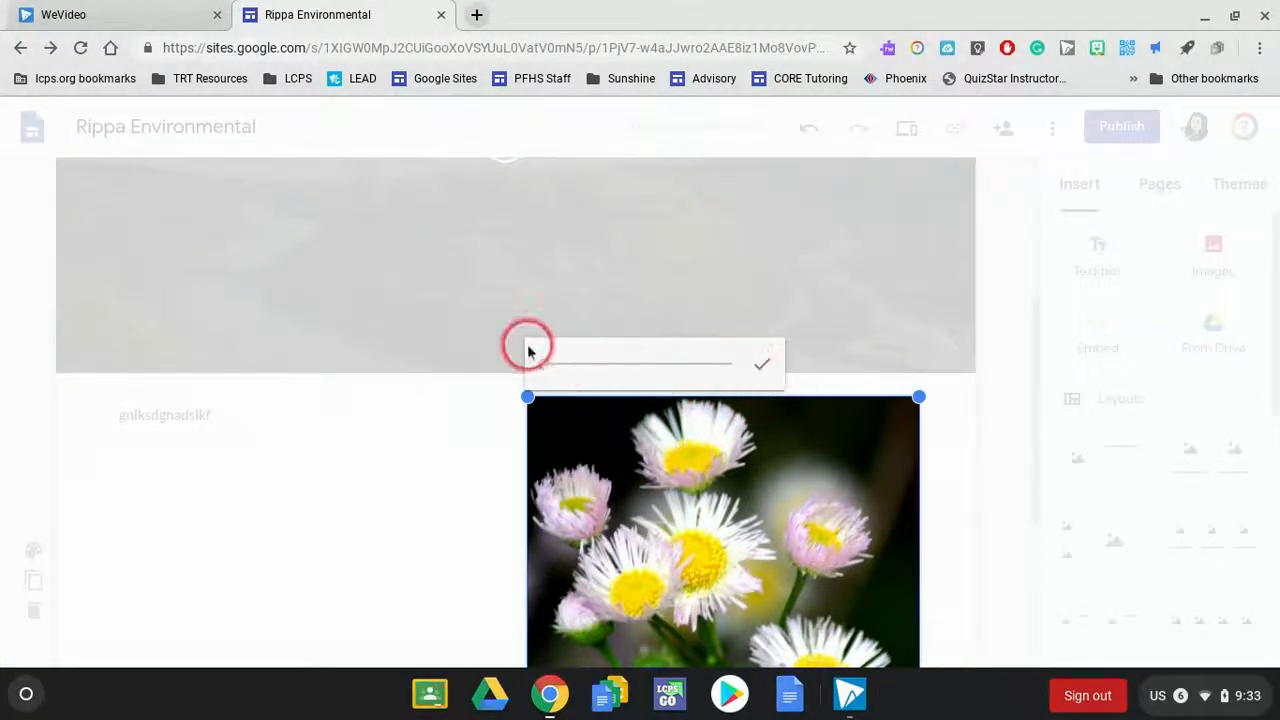
drag(545, 370, 517, 388)
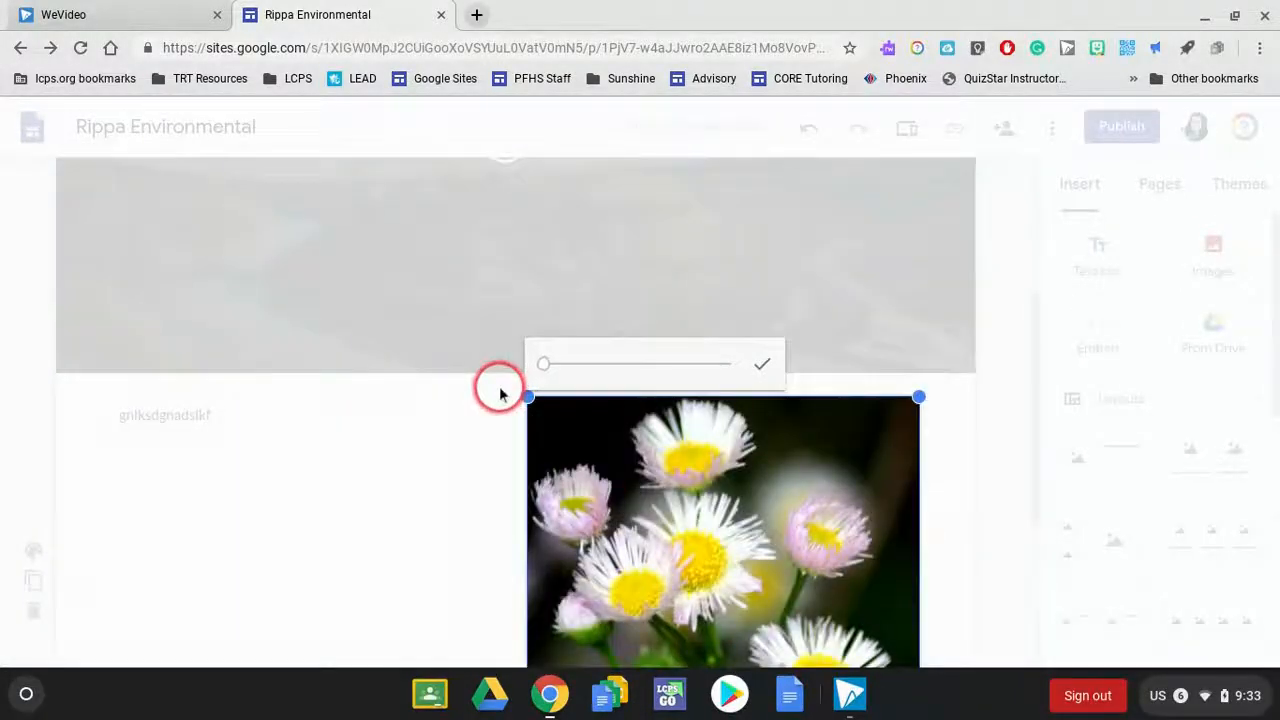
click(937, 503)
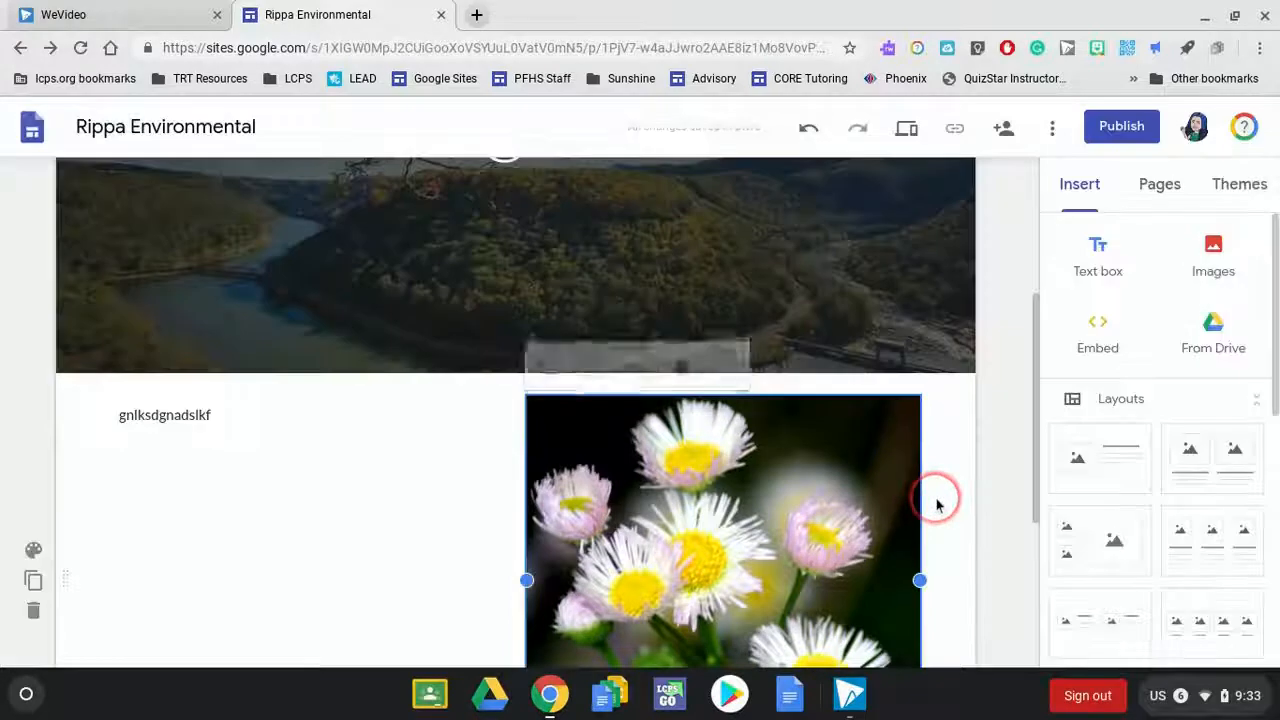
- Examine the link, replace image, alt text and caption options of the flower image without applying any
click(637, 366)
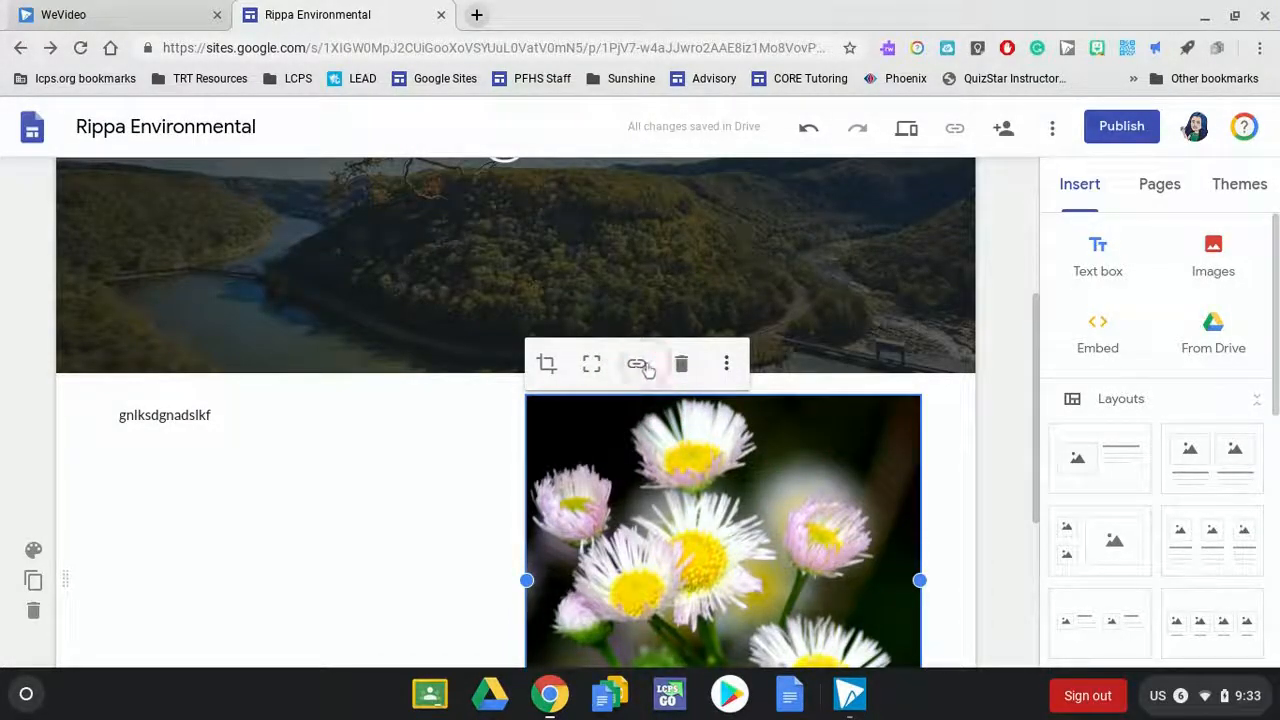
click(725, 366)
mouse_move(725, 370)
click(770, 368)
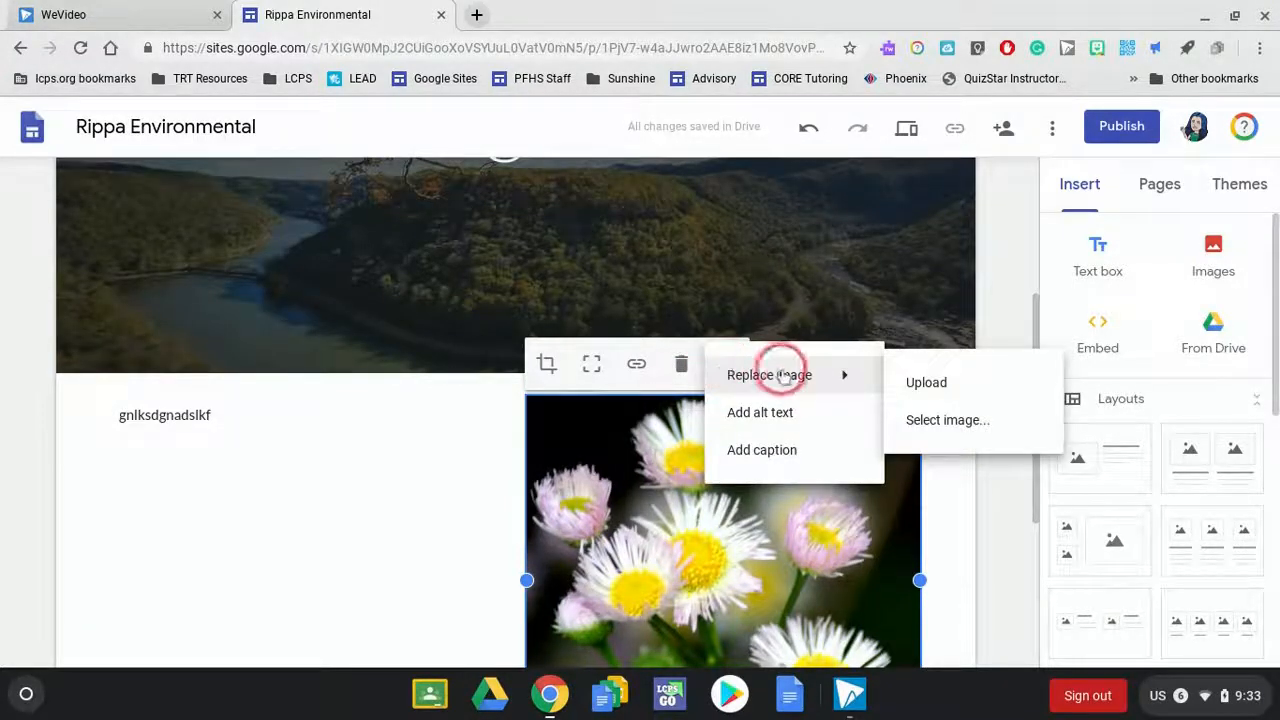
click(768, 416)
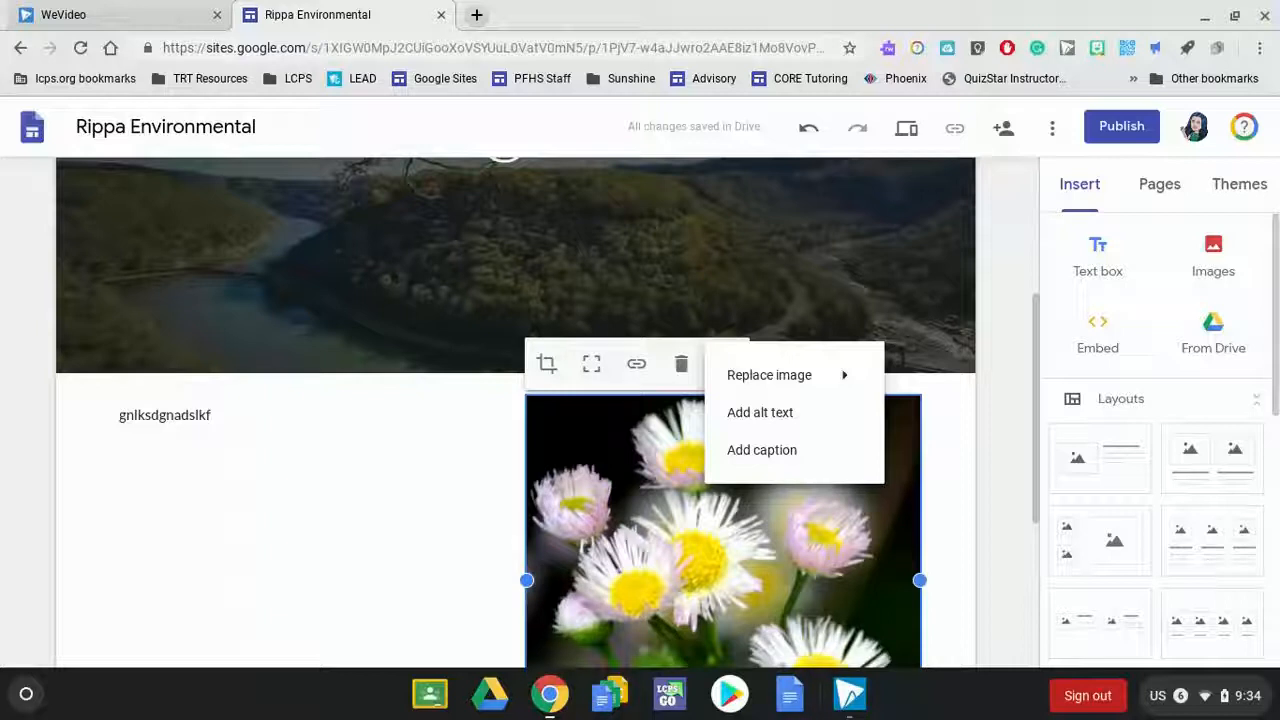
click(771, 456)
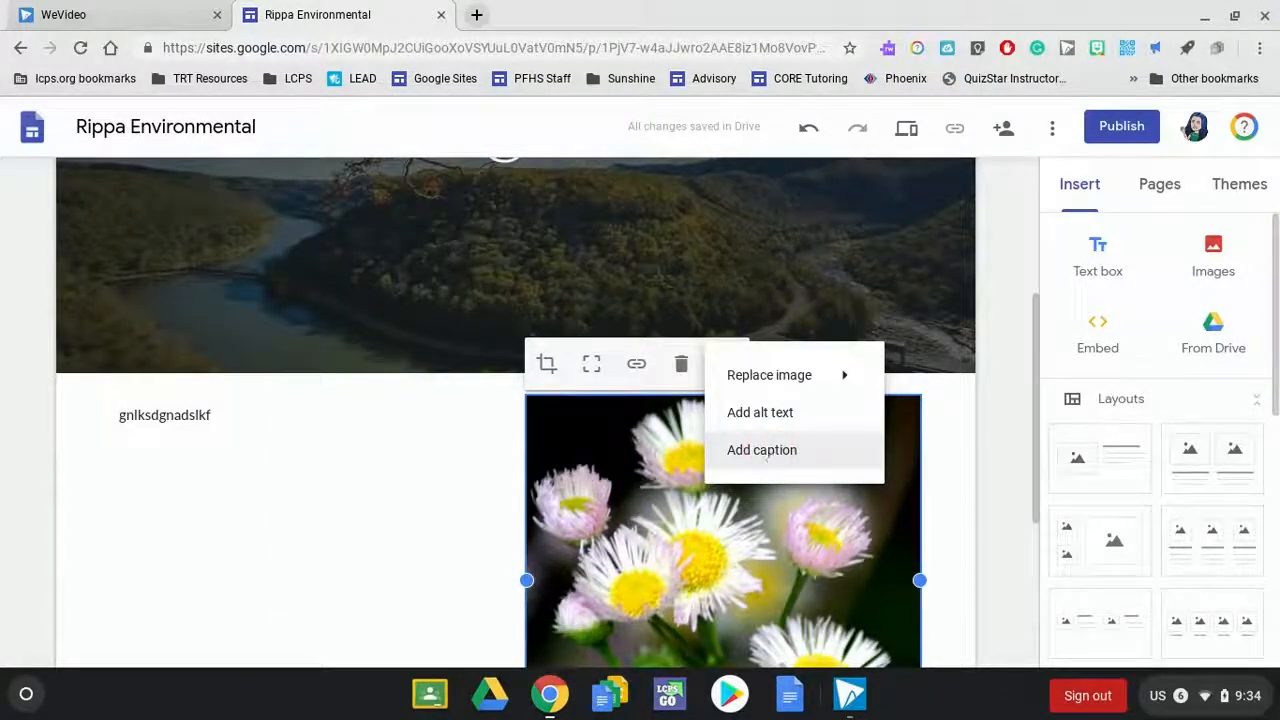
click(941, 466)
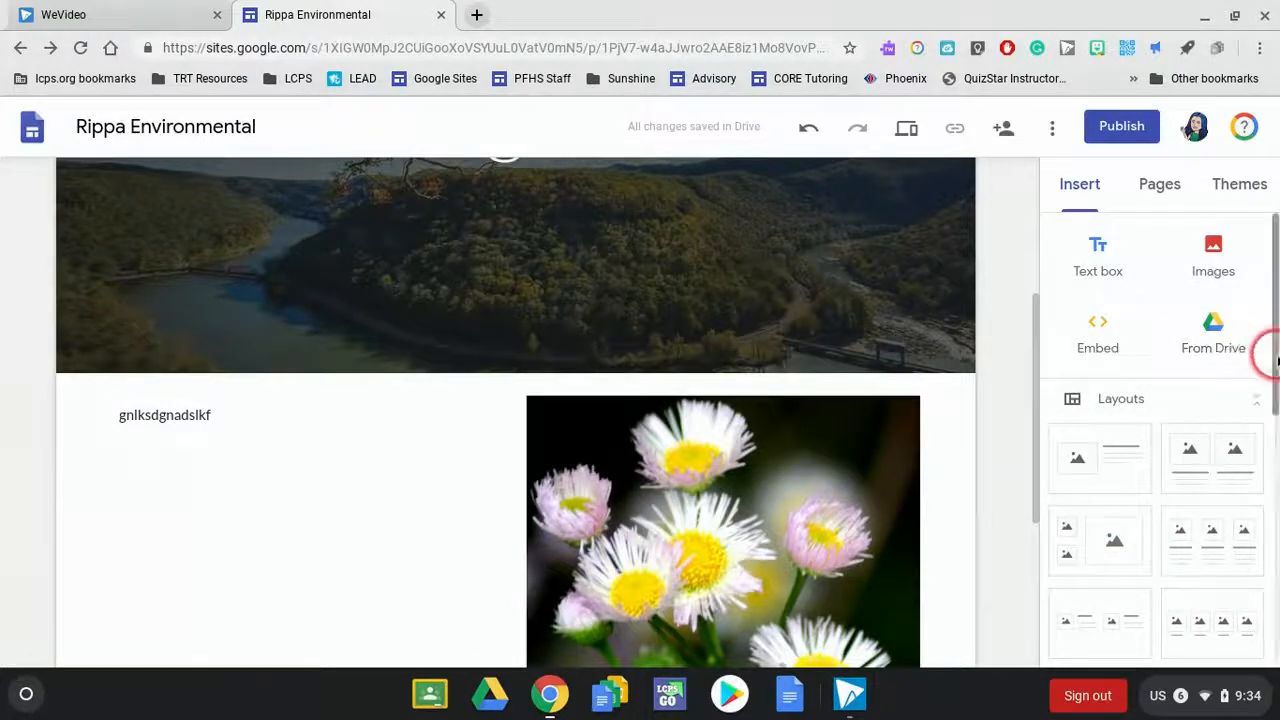
- Insert the layout with three image placeholders and text beneath each as a new section below the flower image
drag(1277, 360, 1266, 409)
click(1208, 422)
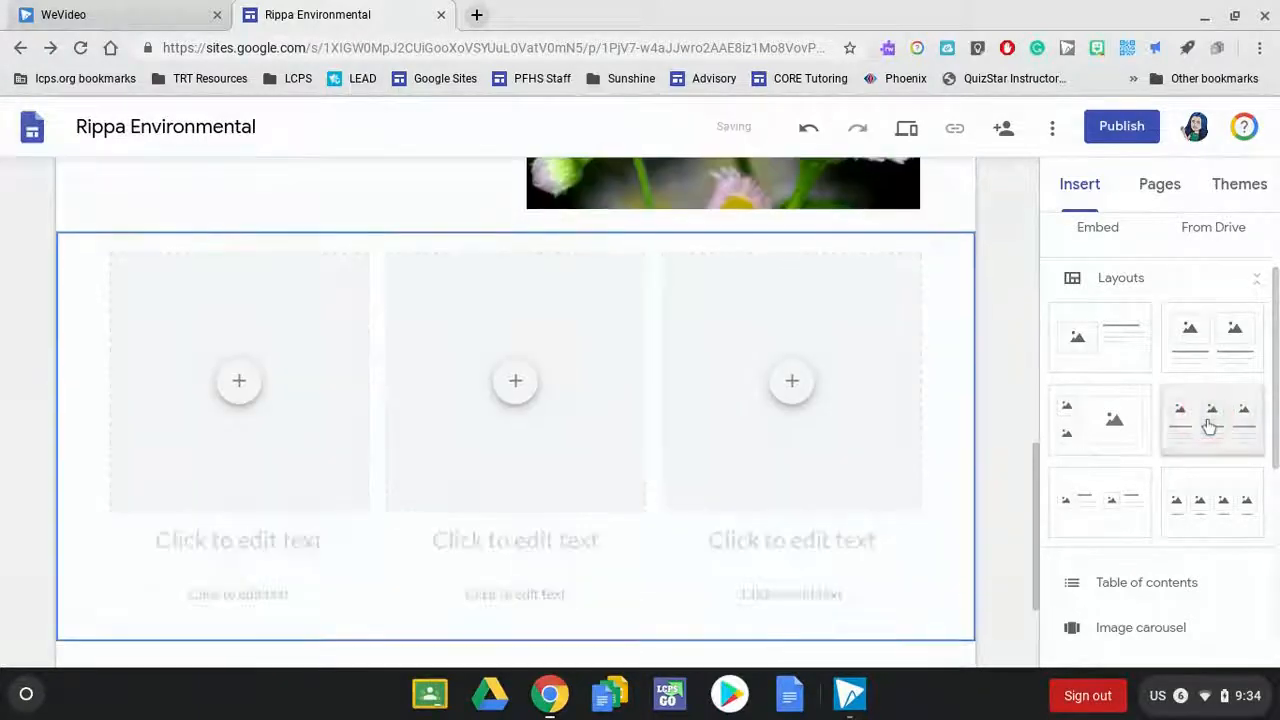
click(774, 325)
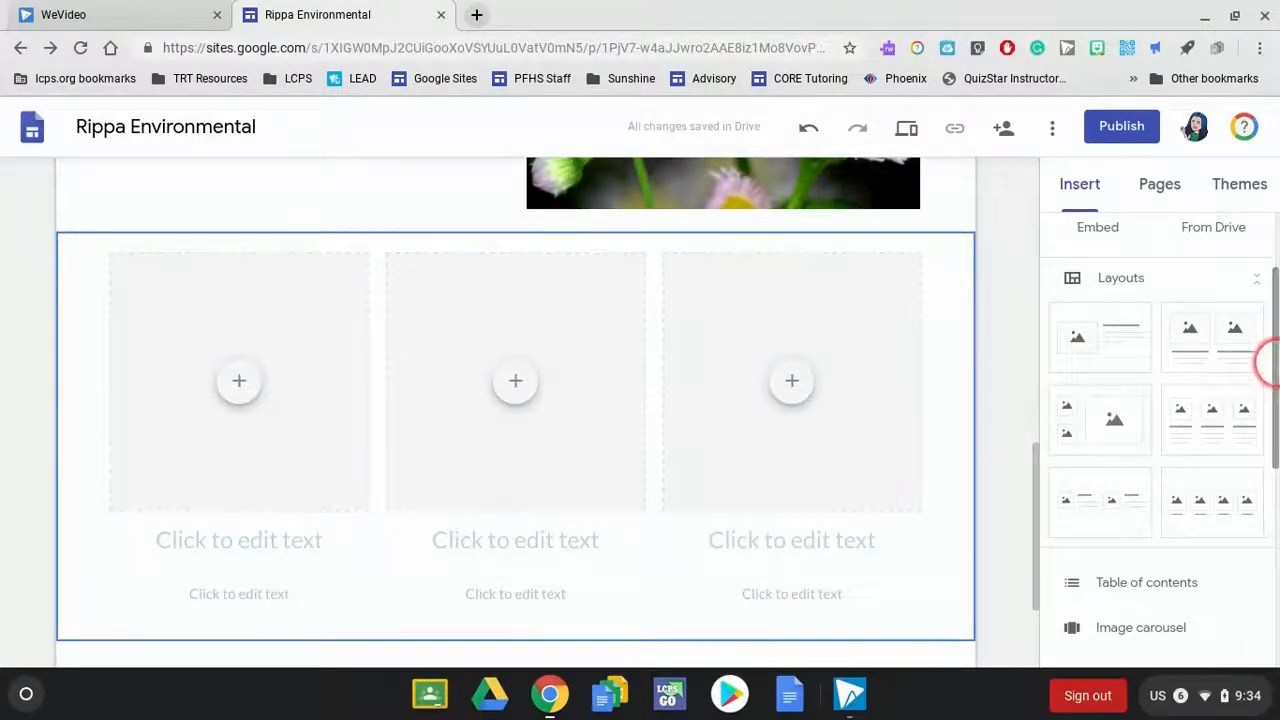
drag(1276, 366, 1172, 187)
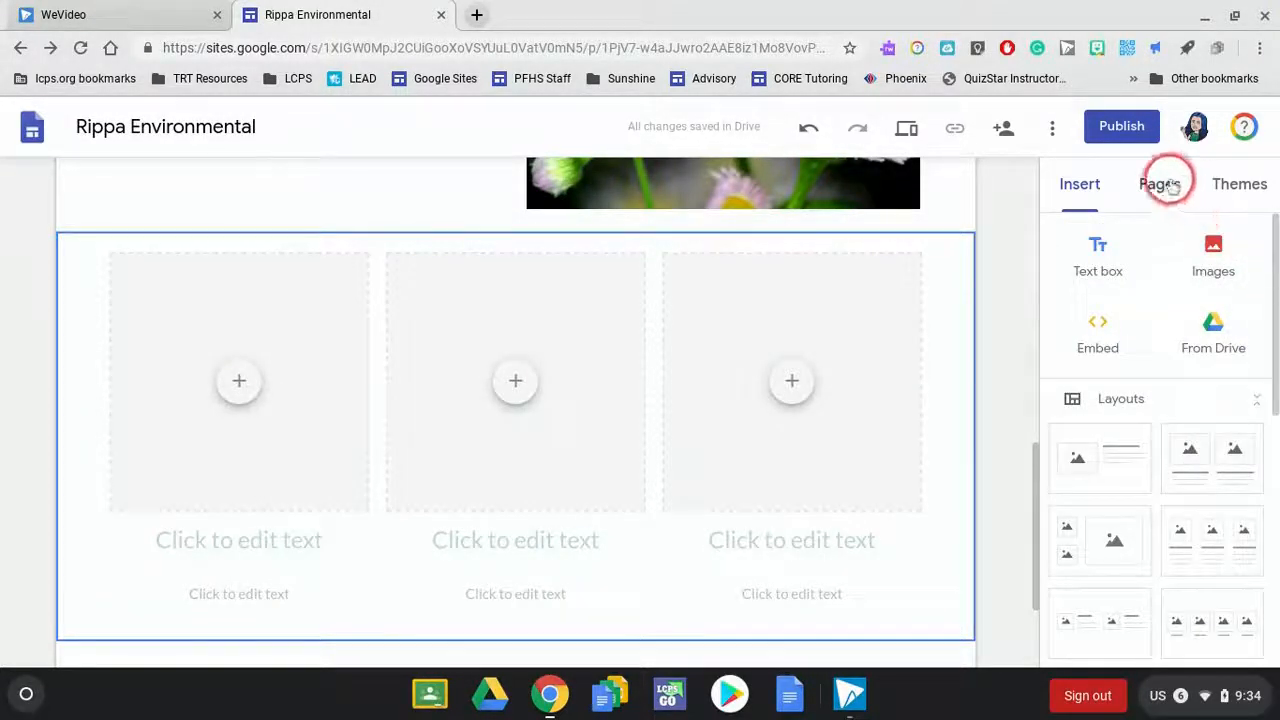
click(1014, 217)
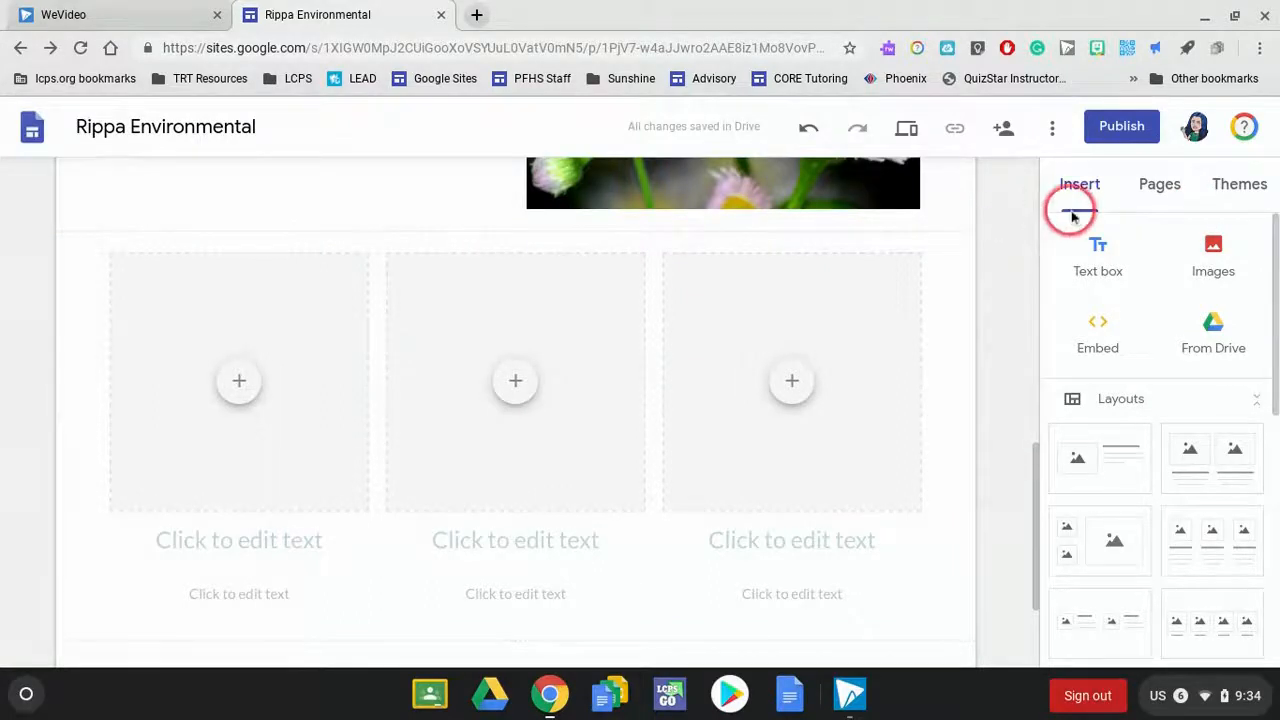
- Add a new page named "Water" to the site
click(1151, 190)
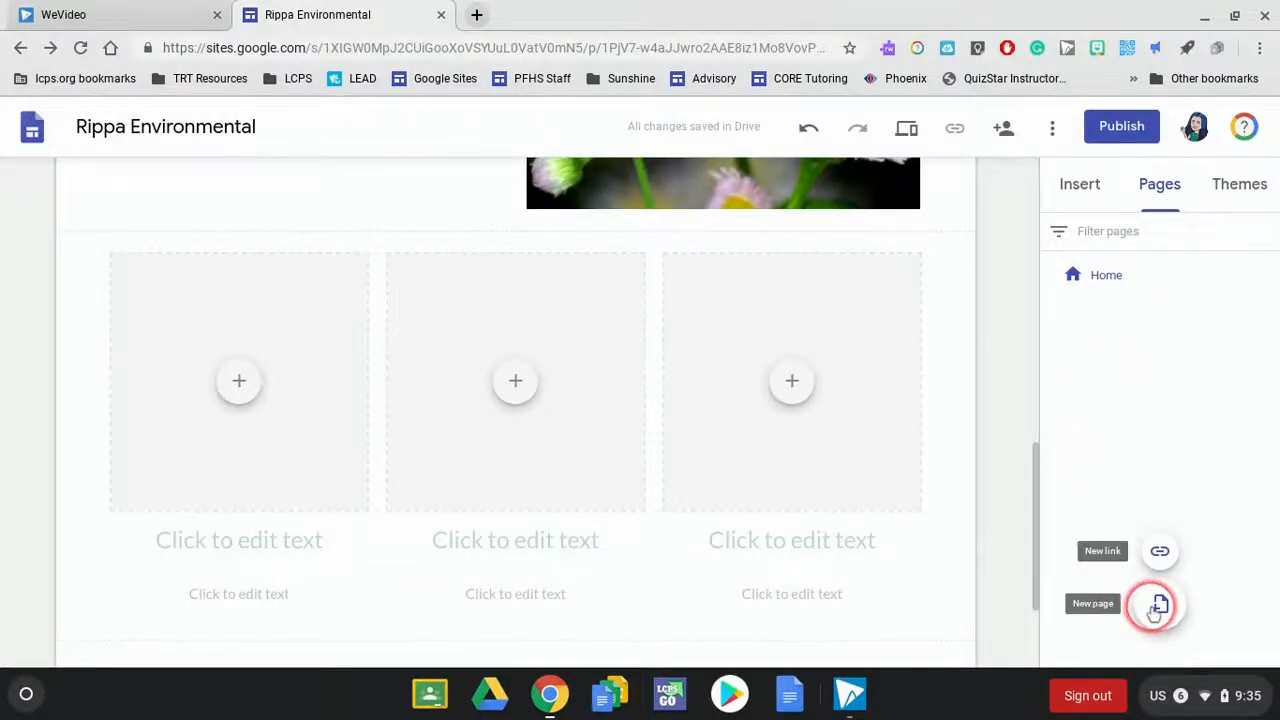
click(1158, 605)
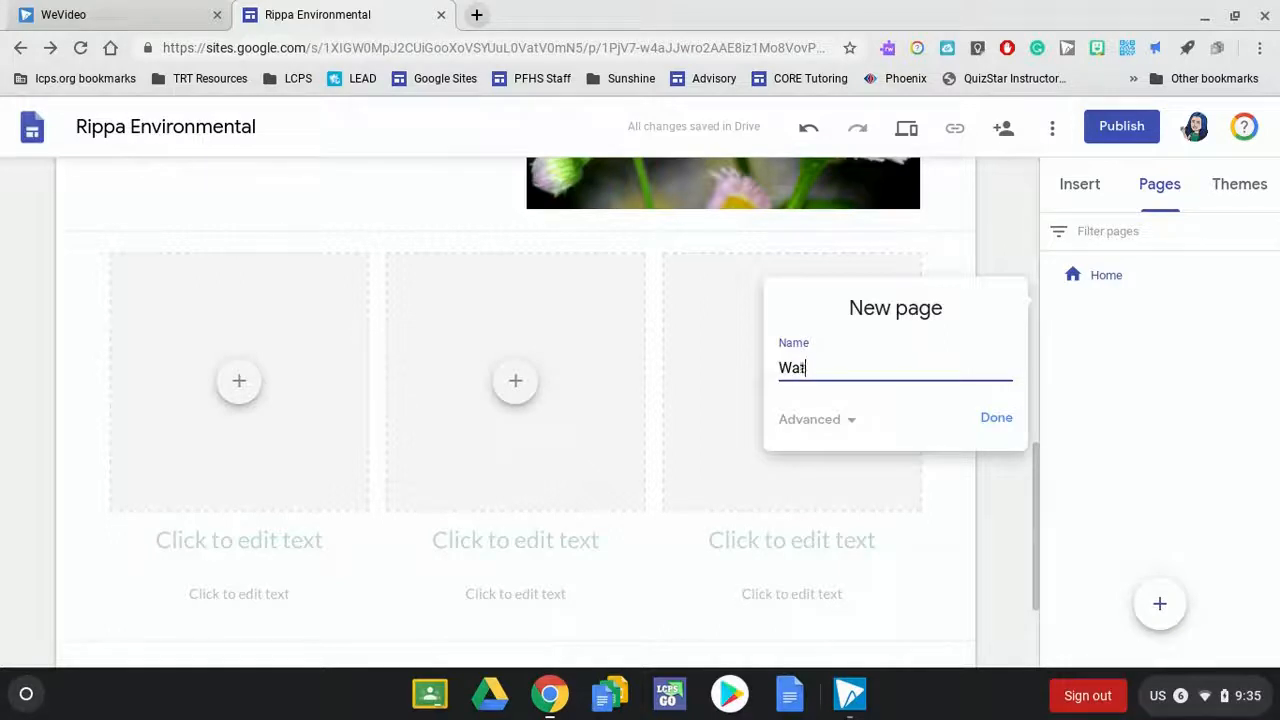
click(996, 420)
click(575, 342)
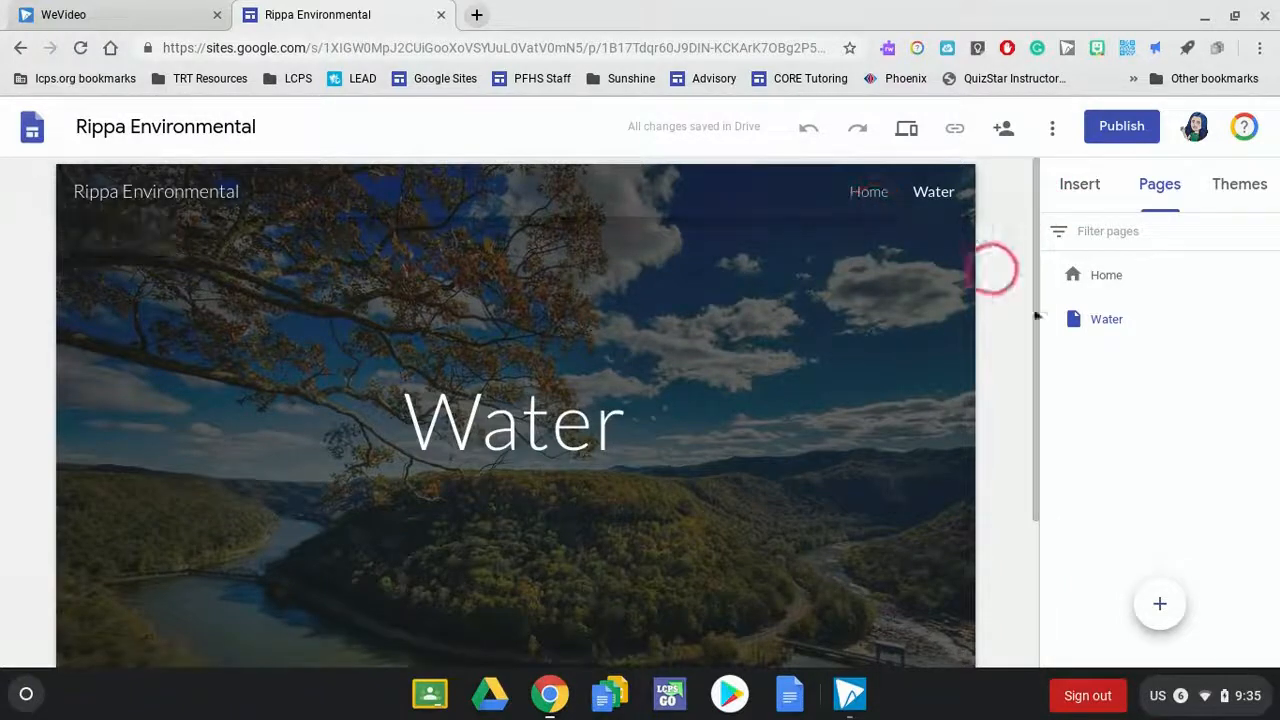
- Change the header type of the Water page from Cover to Banner
scroll(1034, 312, down, 1)
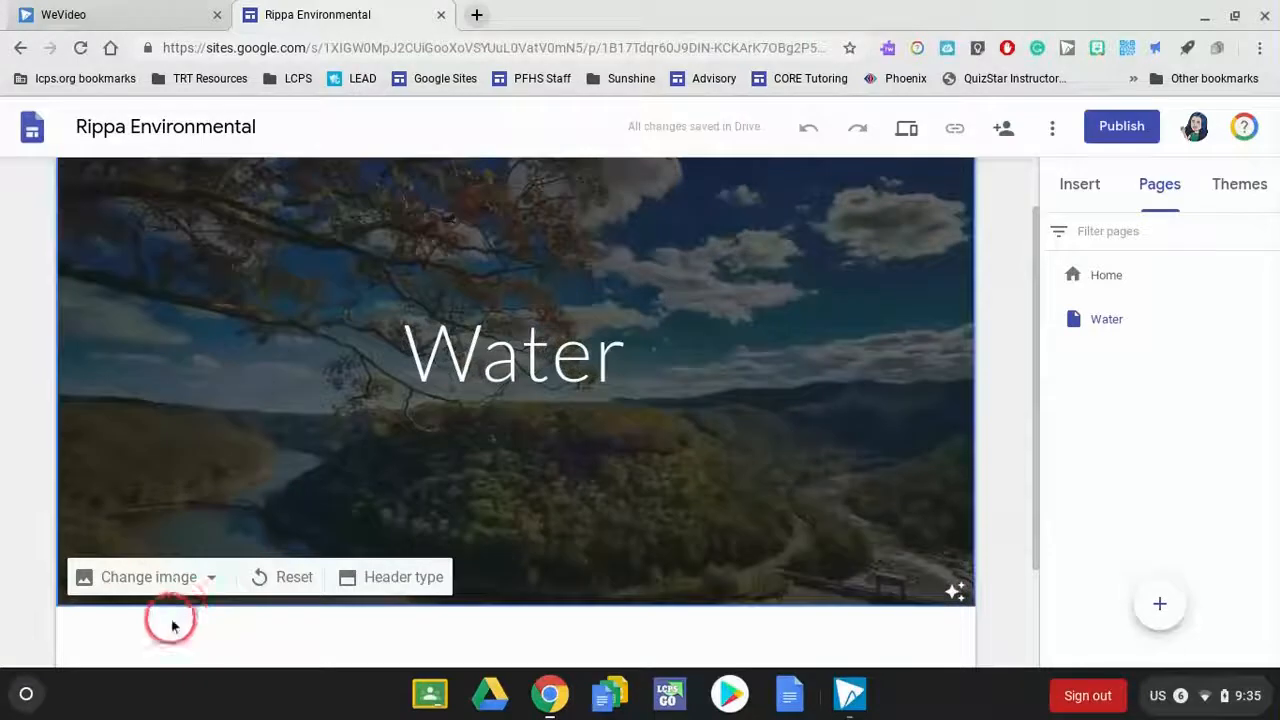
click(414, 580)
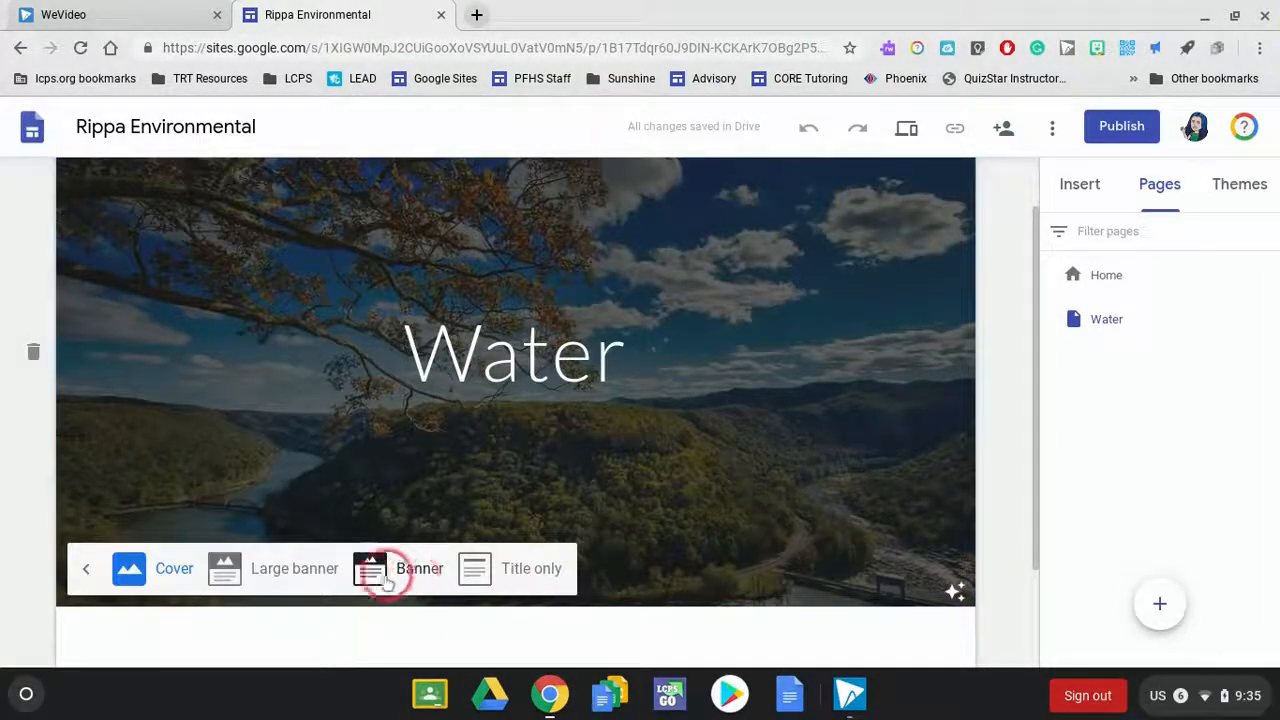
click(440, 583)
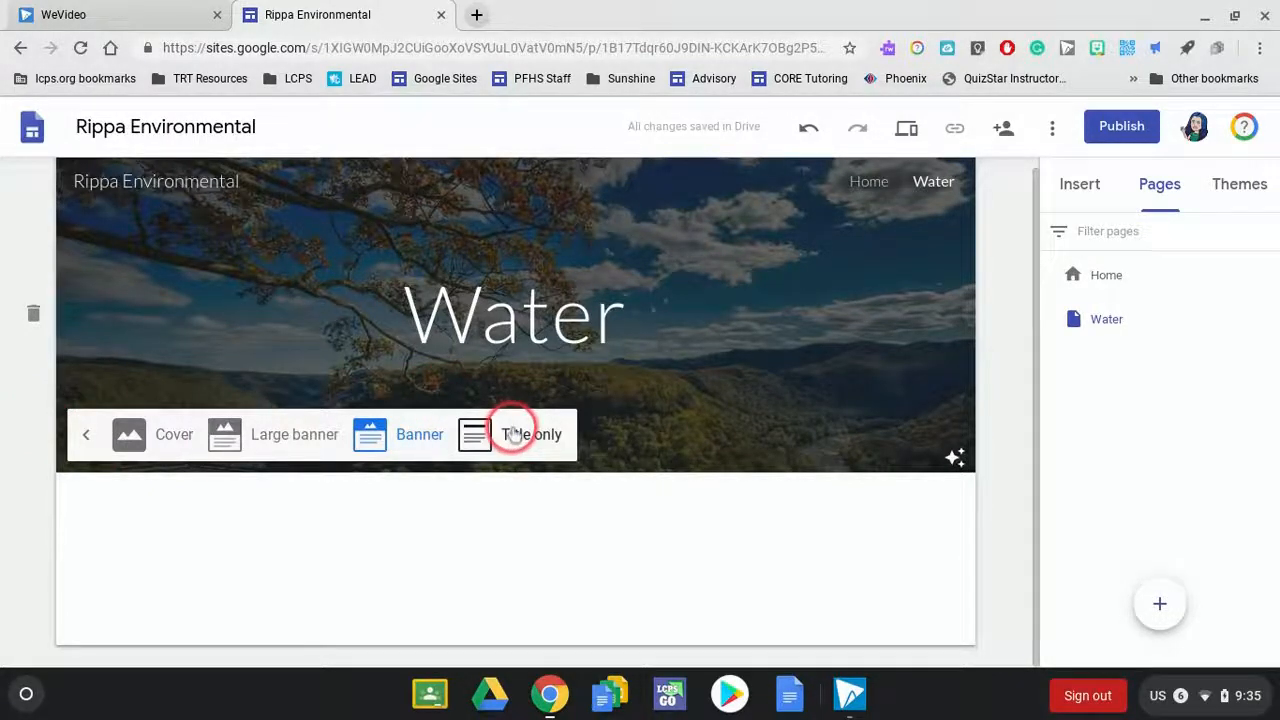
- Try the Diplomat theme with its dark blue colour and Light font style, and try the Vision theme
click(1070, 194)
click(1078, 264)
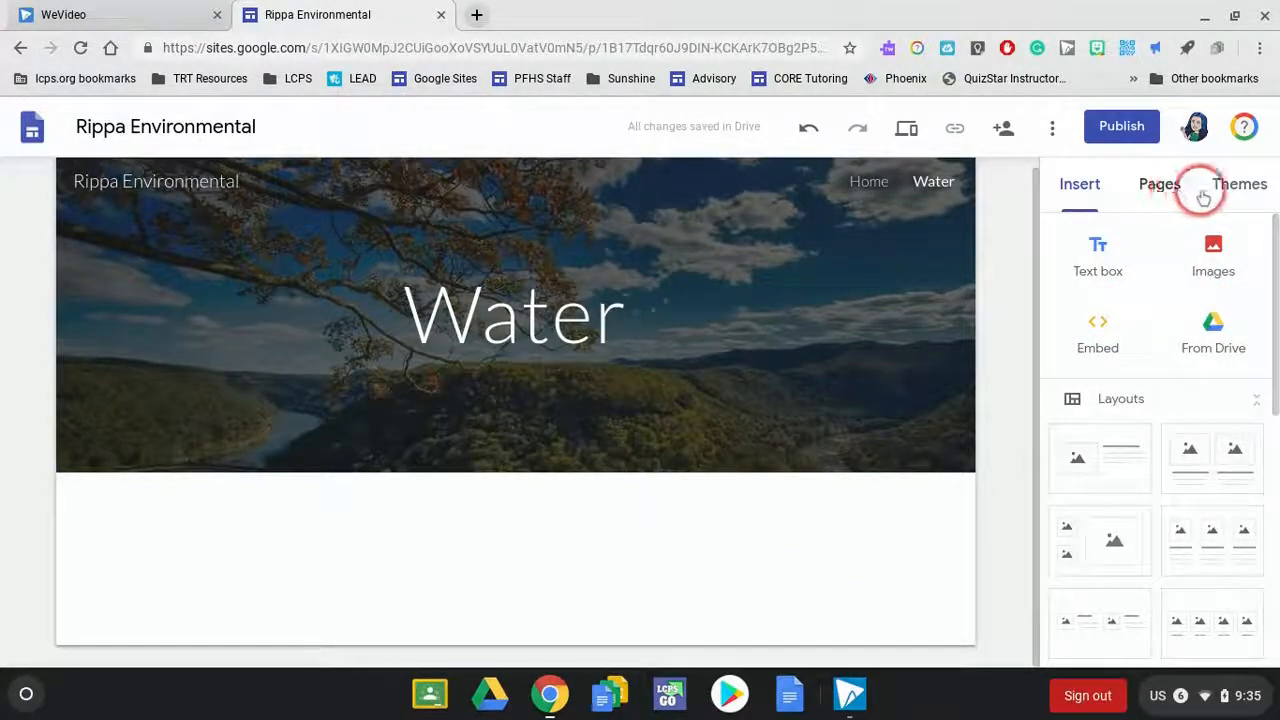
click(1245, 200)
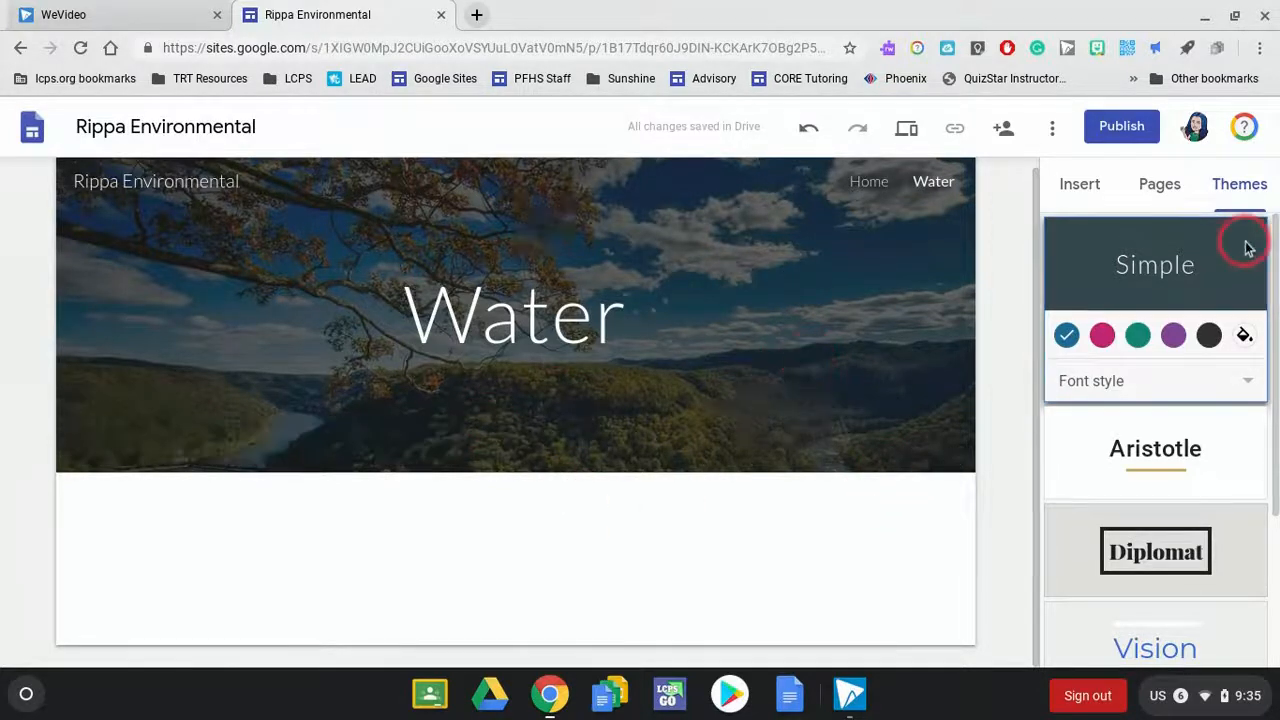
drag(1275, 343, 1266, 494)
click(1178, 333)
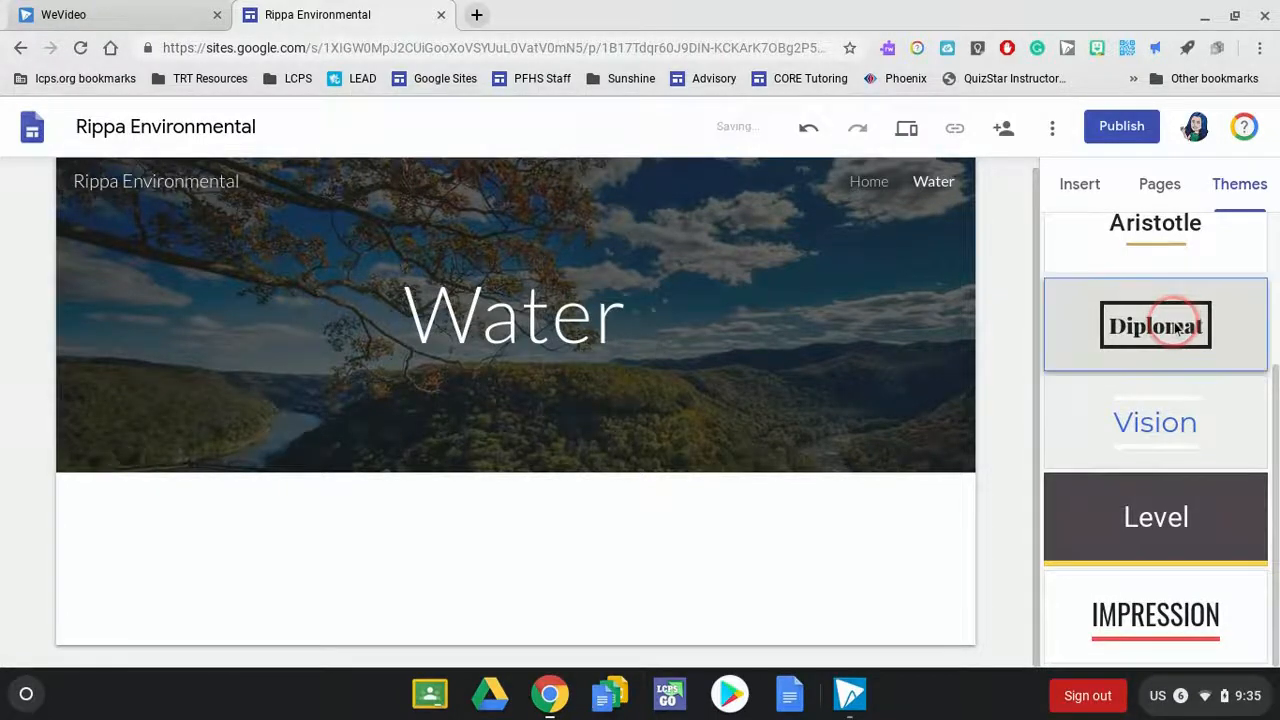
click(565, 320)
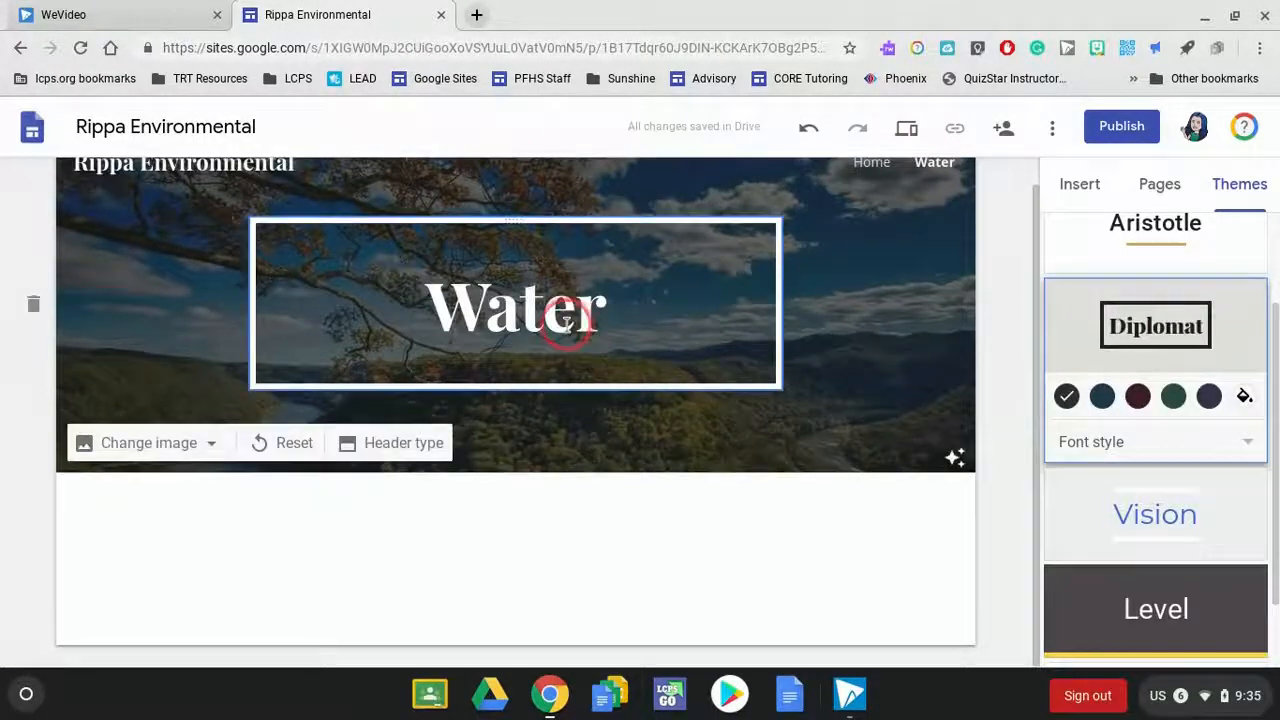
click(1210, 398)
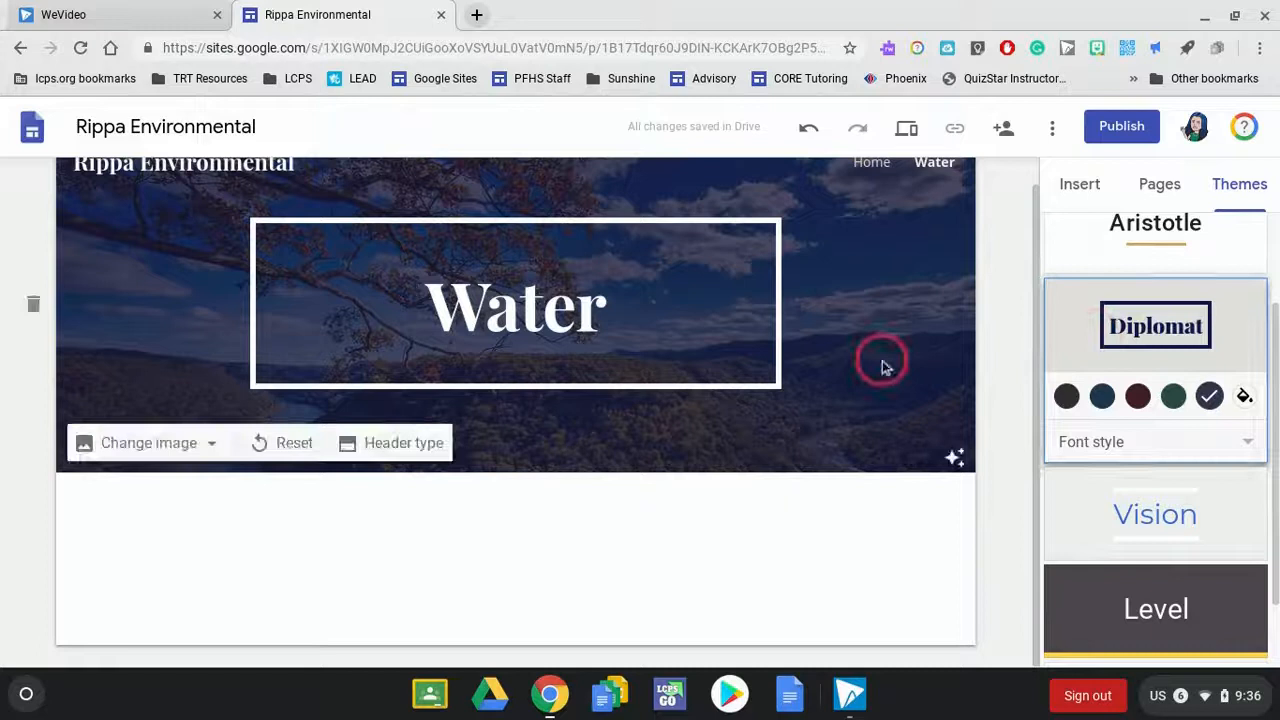
click(1101, 397)
click(1246, 448)
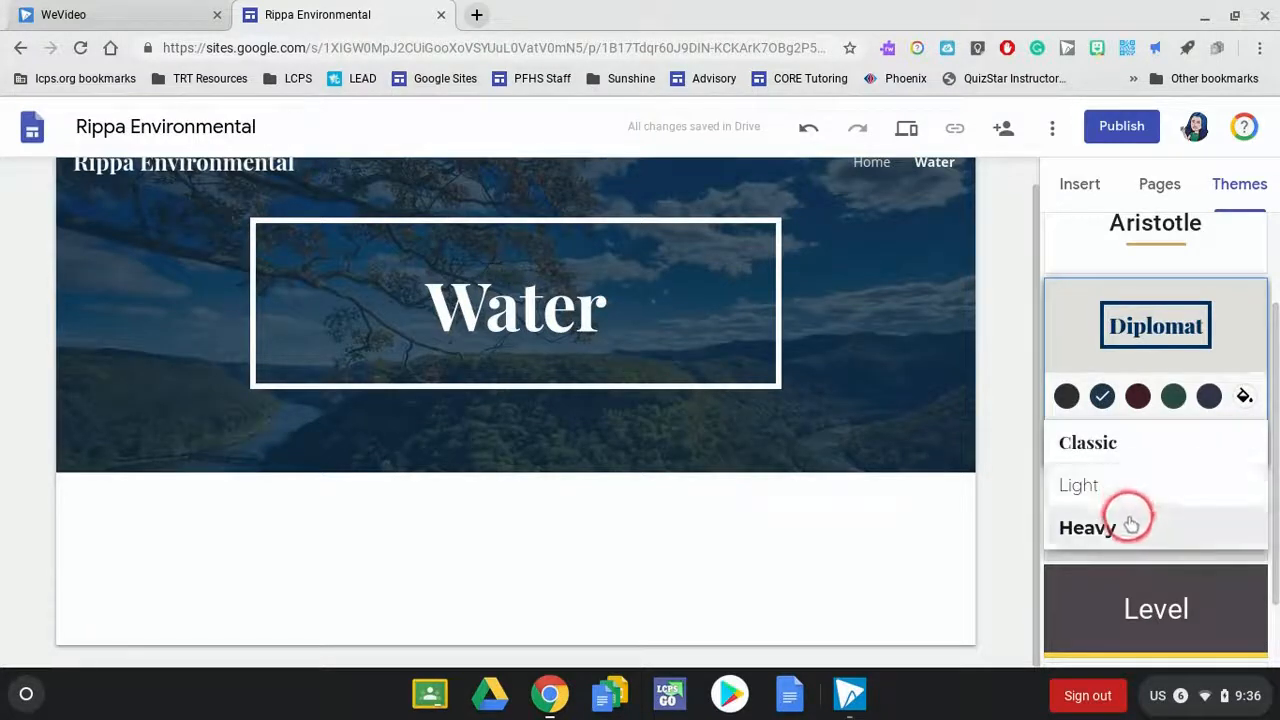
click(1157, 482)
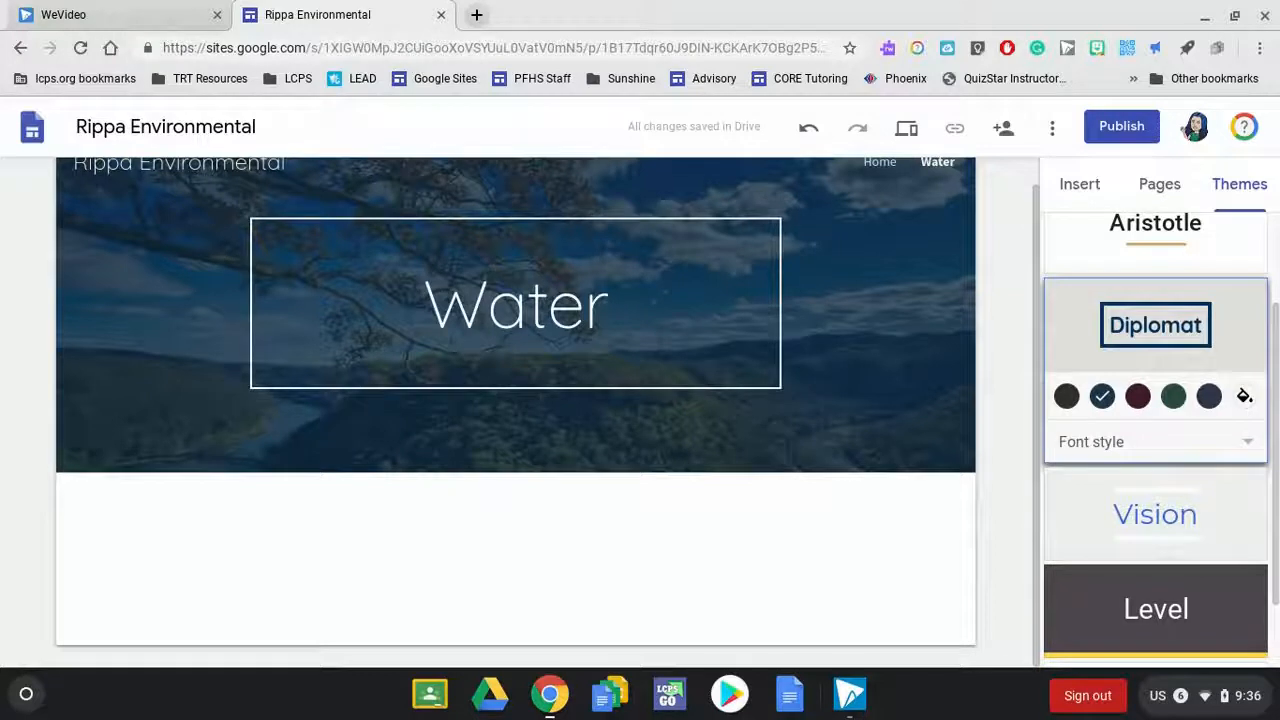
click(1170, 515)
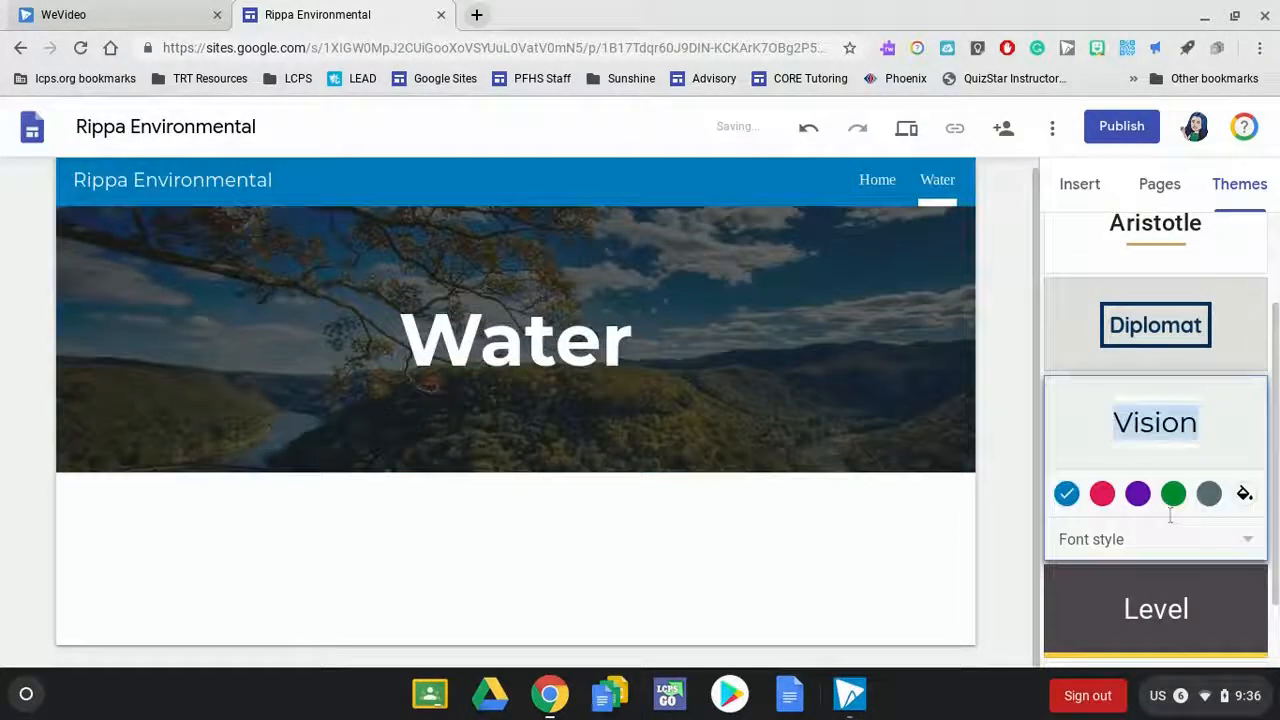
- Apply the Level theme to the site with the pink accent colour
click(1143, 594)
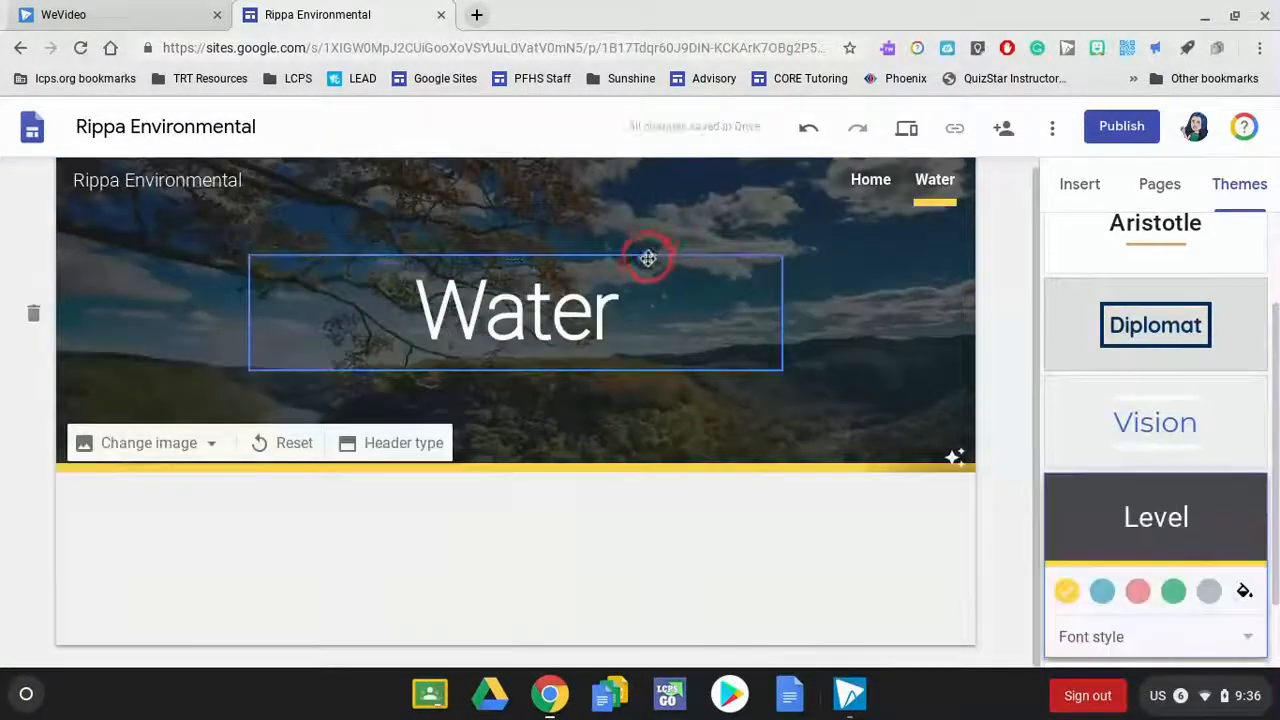
click(1138, 591)
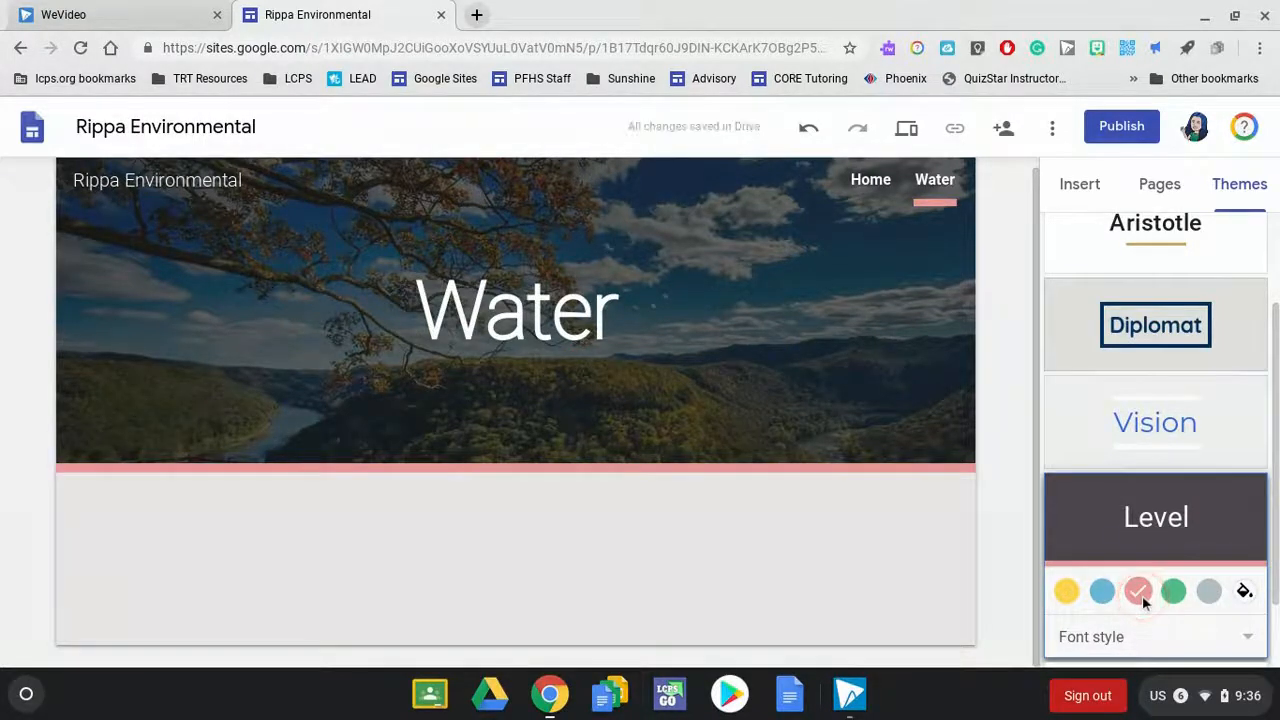
click(1182, 266)
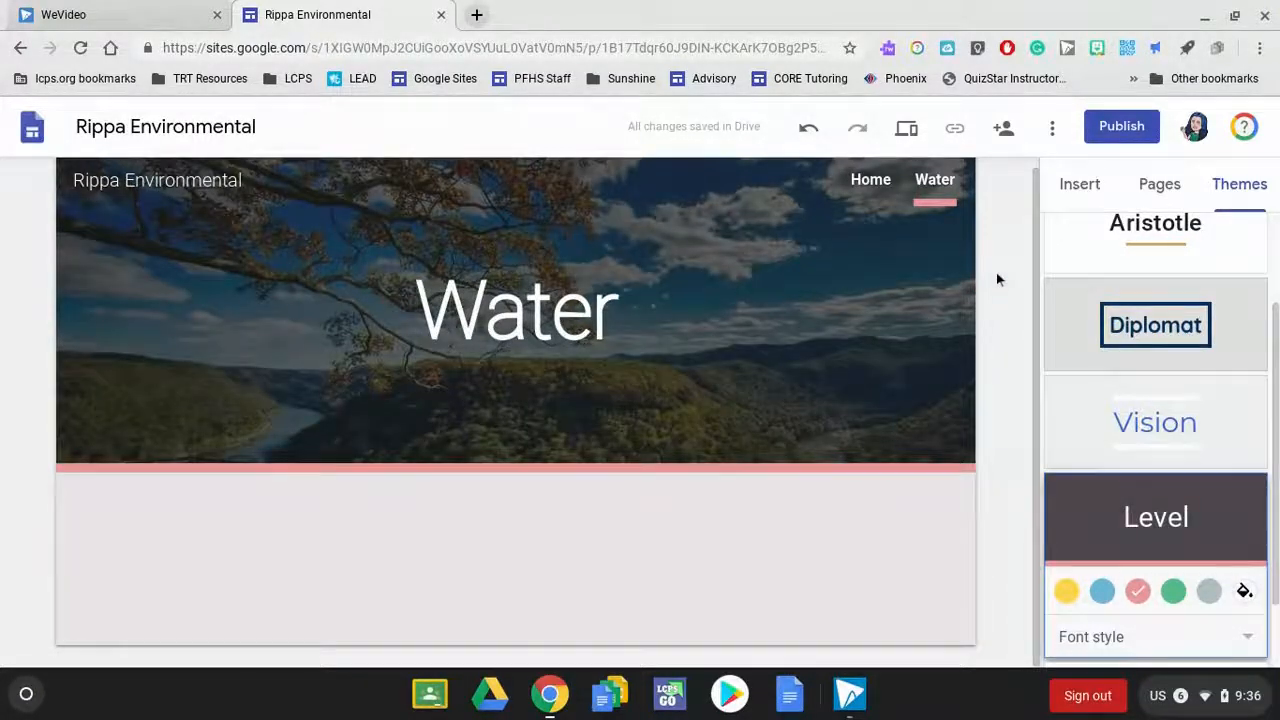
- Start publishing the site, using its name in lowercase without a space as the web address
click(1124, 128)
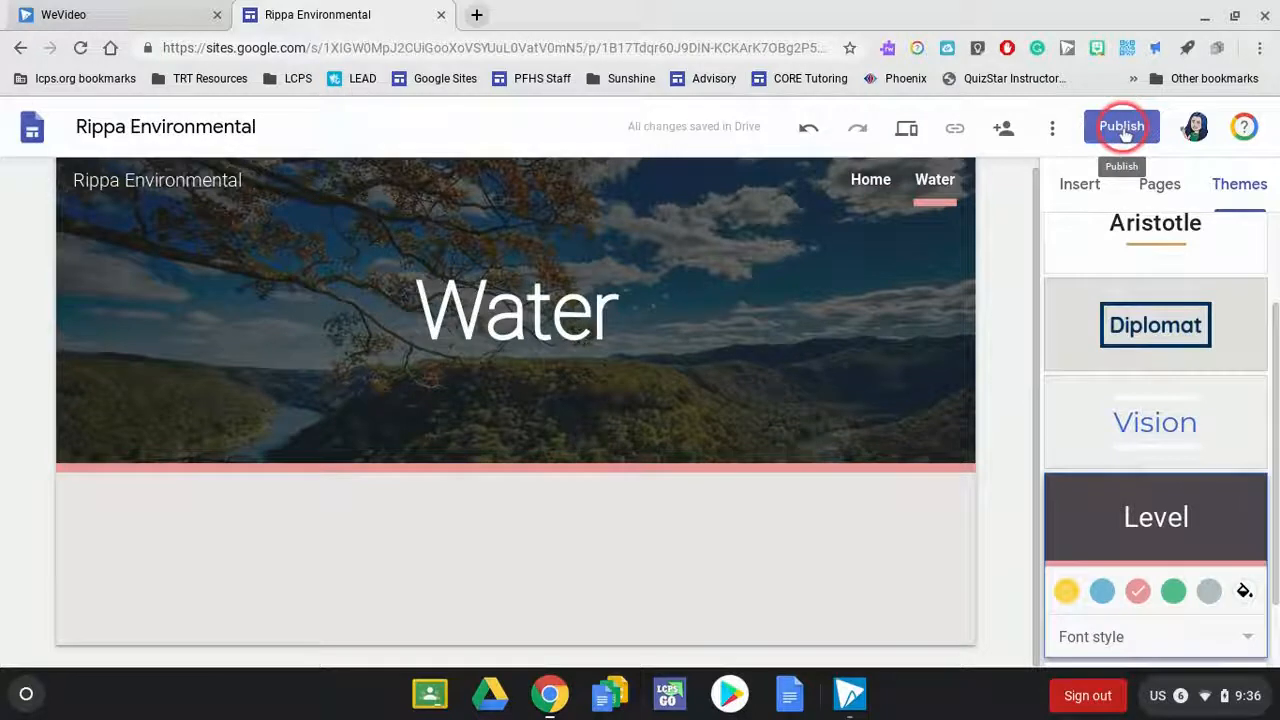
click(1121, 130)
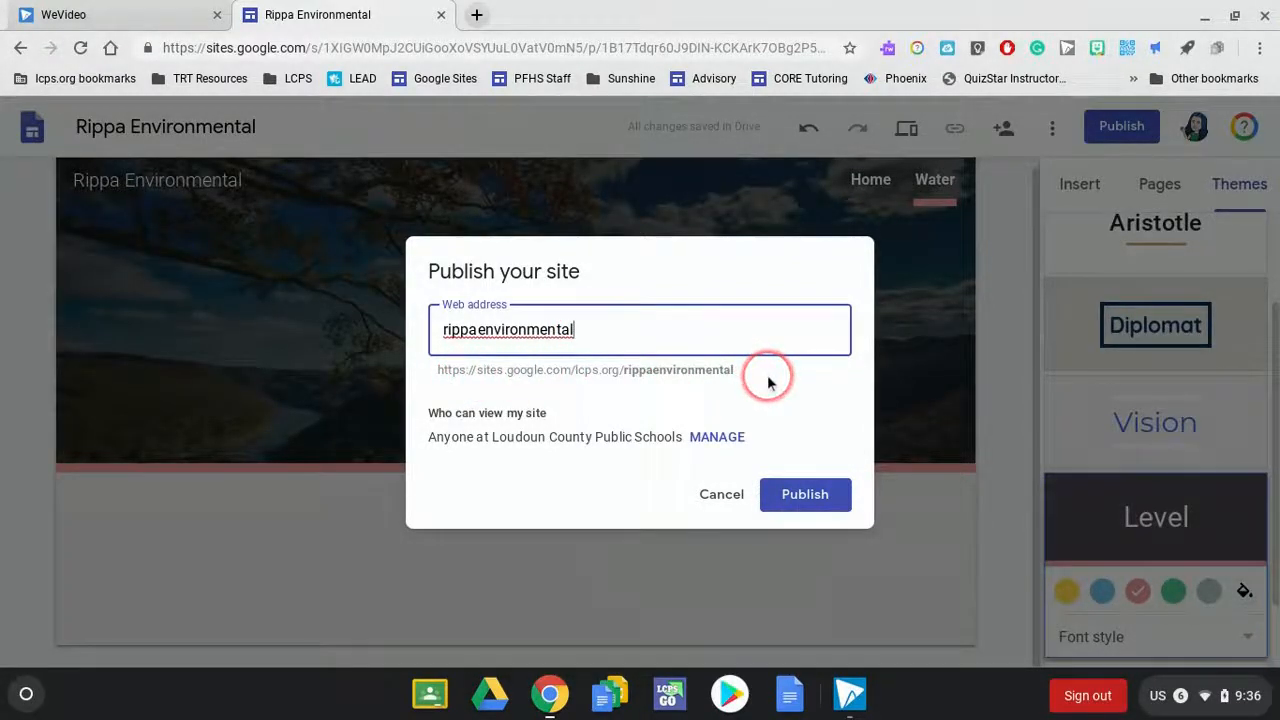
click(605, 321)
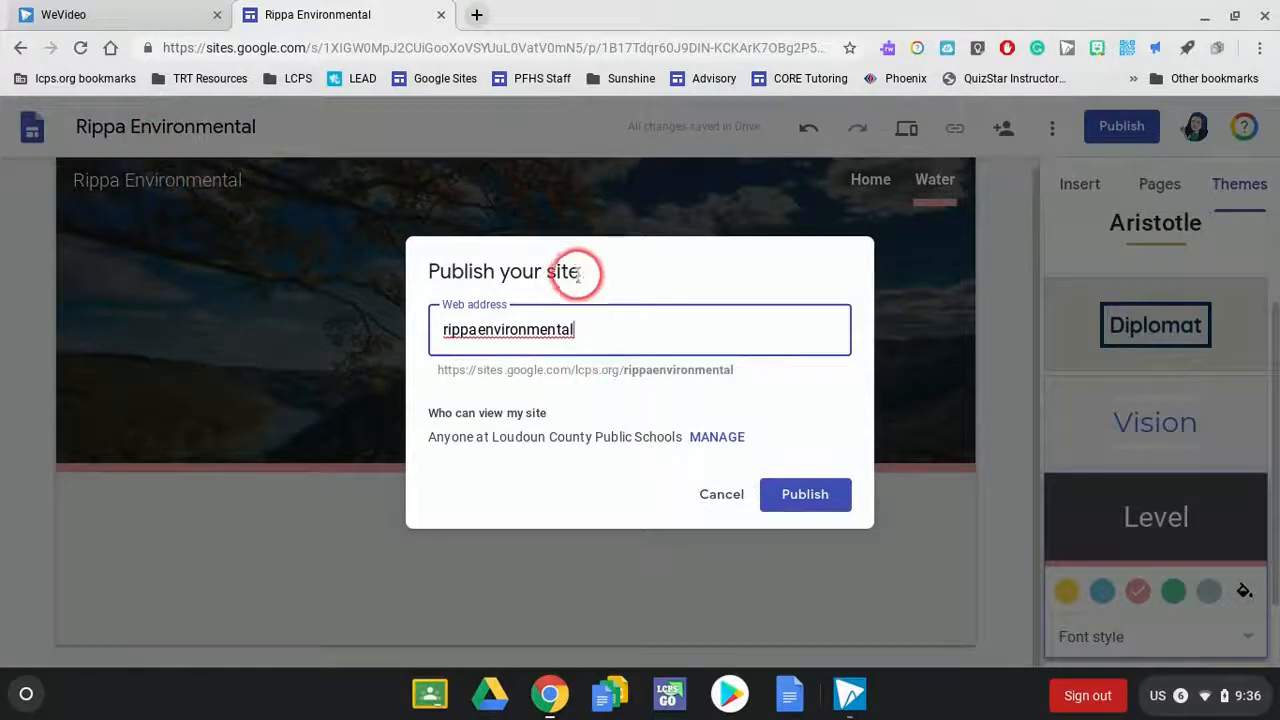
click(475, 330)
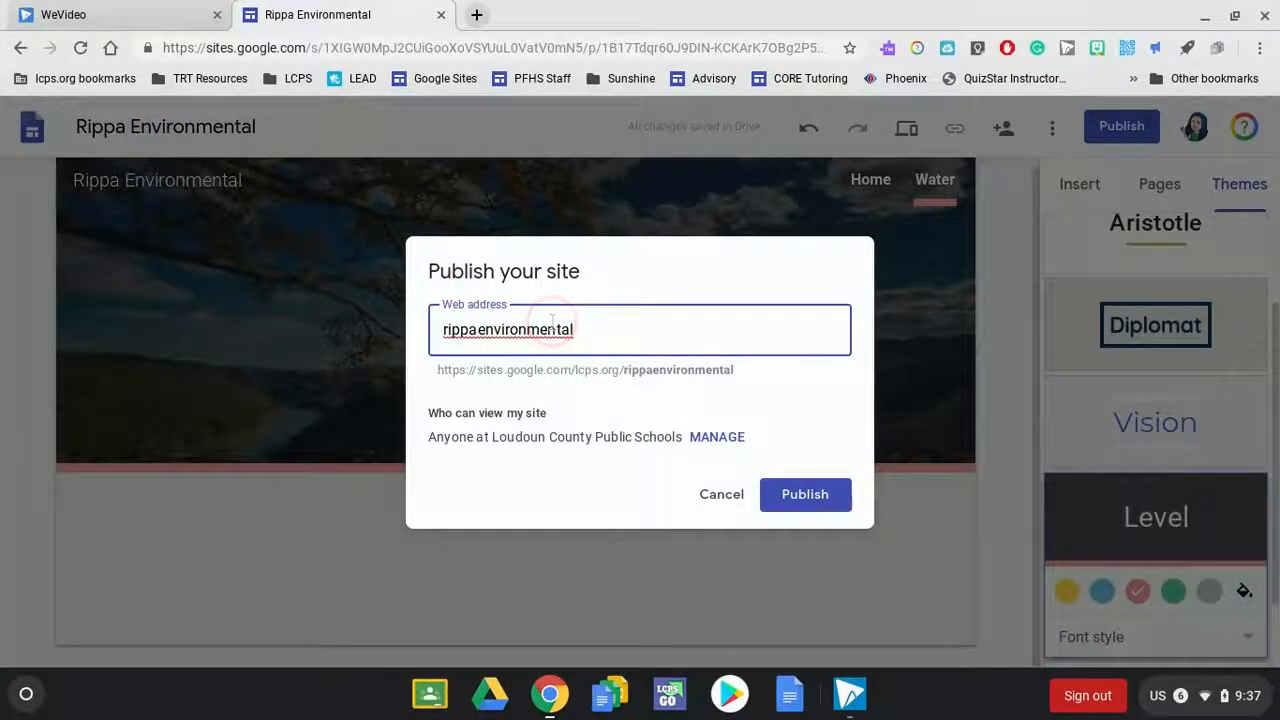
key(BackSpace)
text(a)
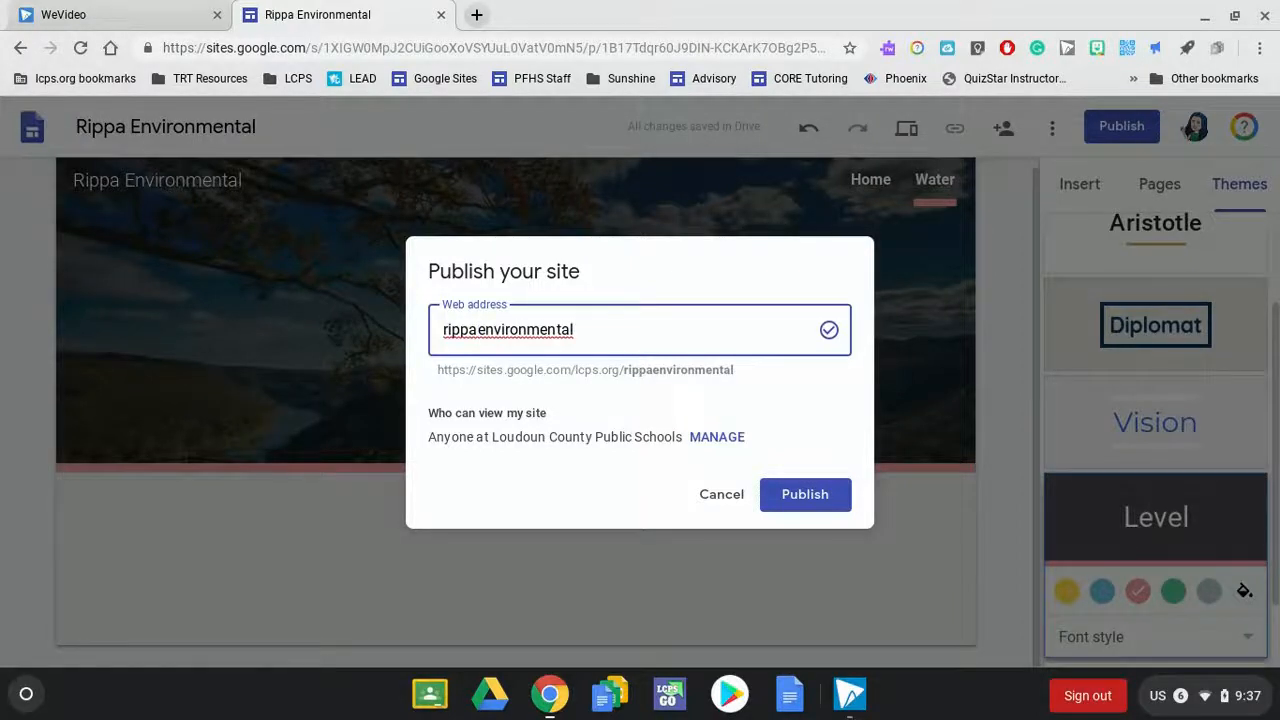
- Let anyone find and view the published version, and publish the site
click(709, 440)
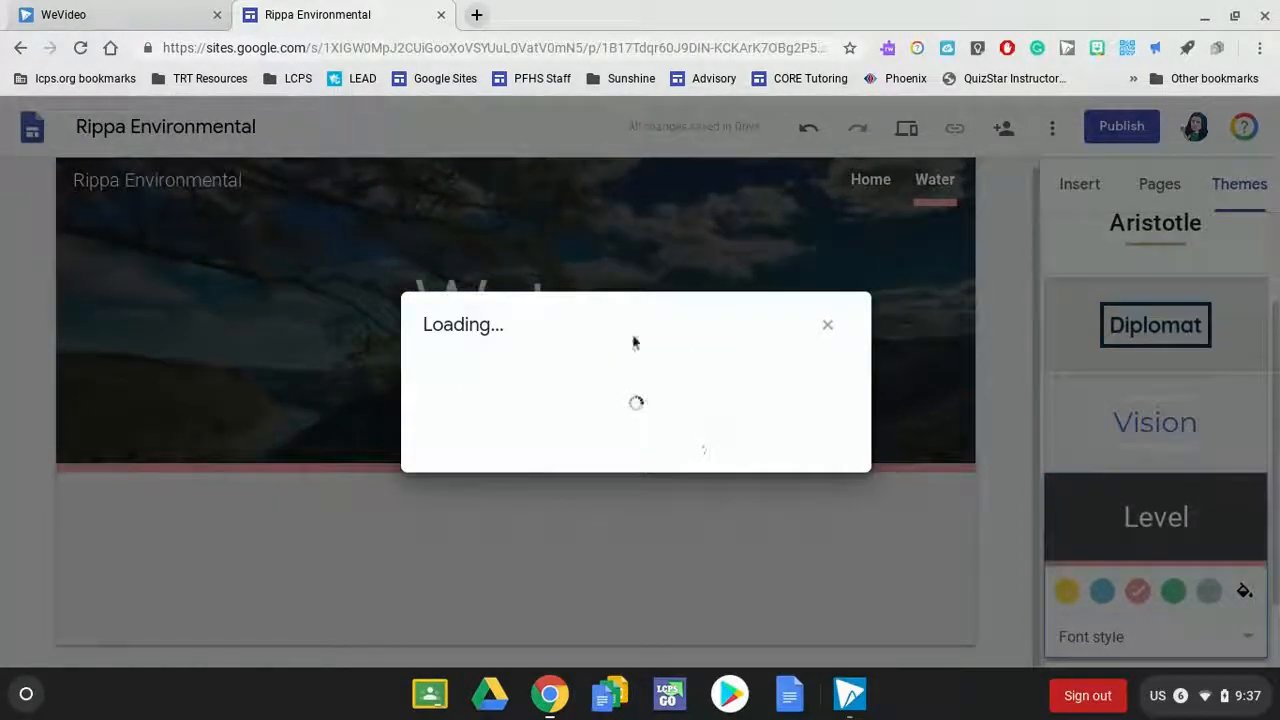
click(565, 267)
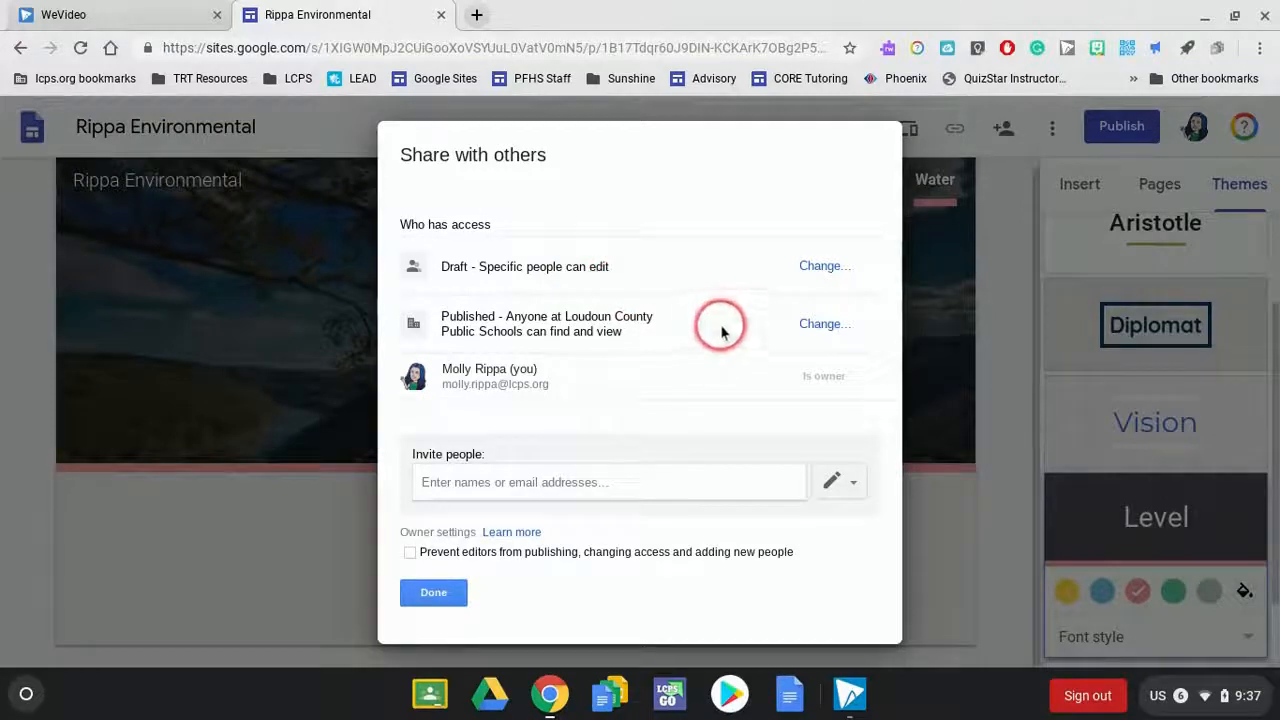
click(818, 326)
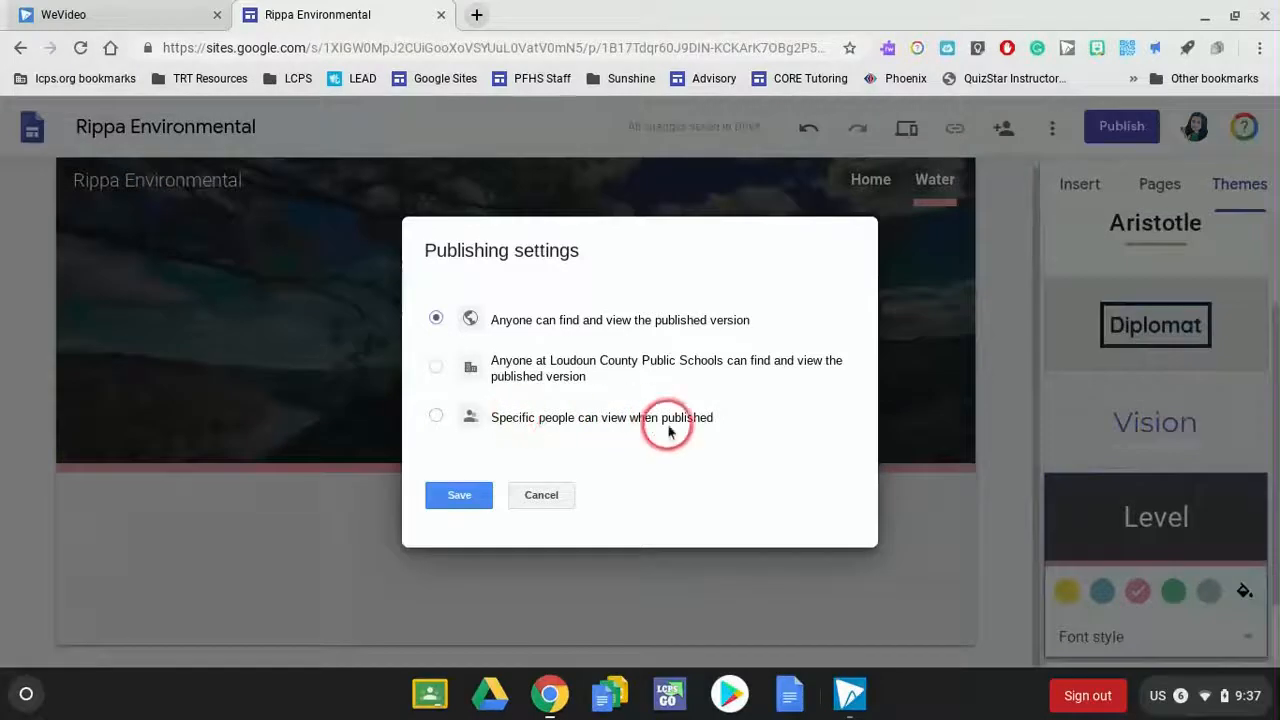
click(460, 497)
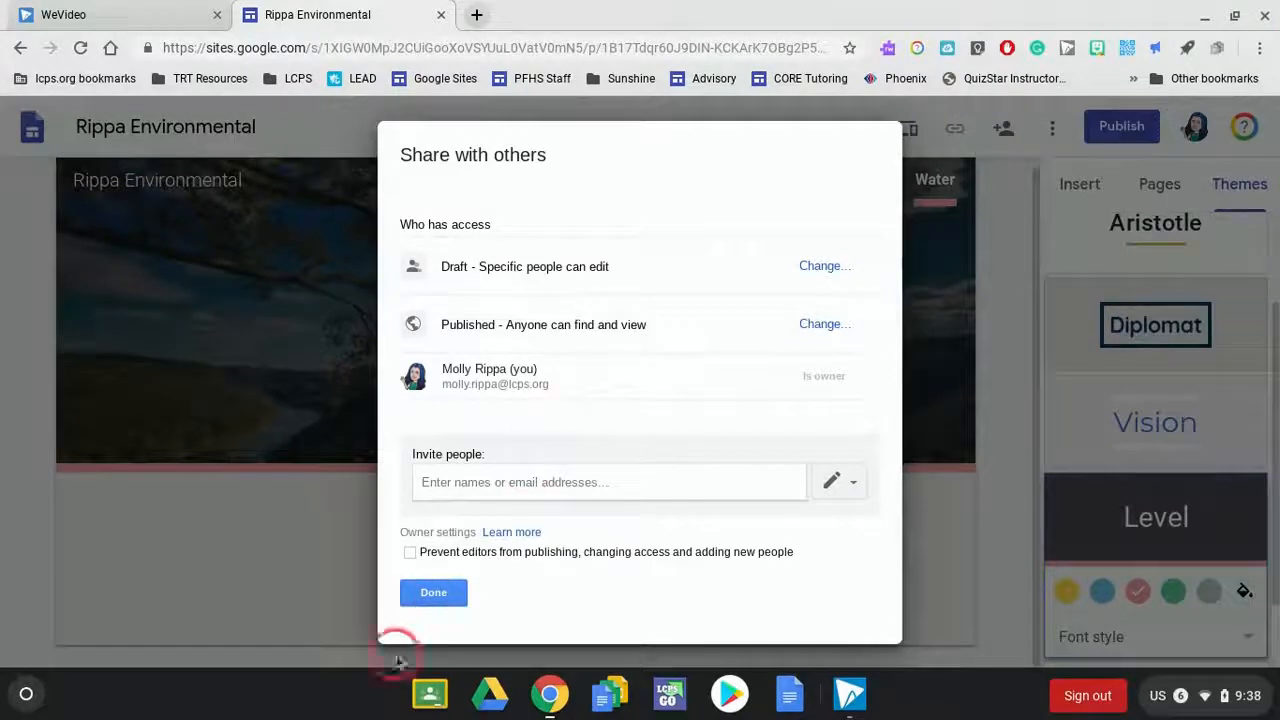
click(433, 594)
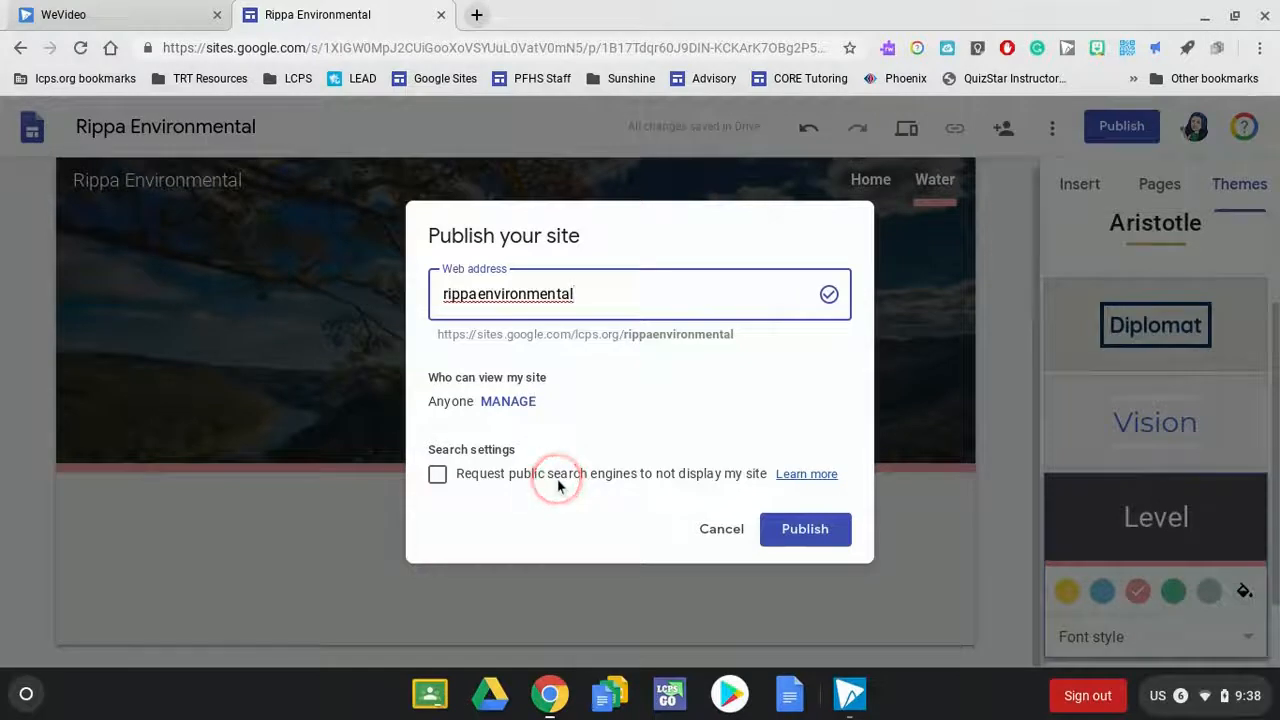
click(791, 536)
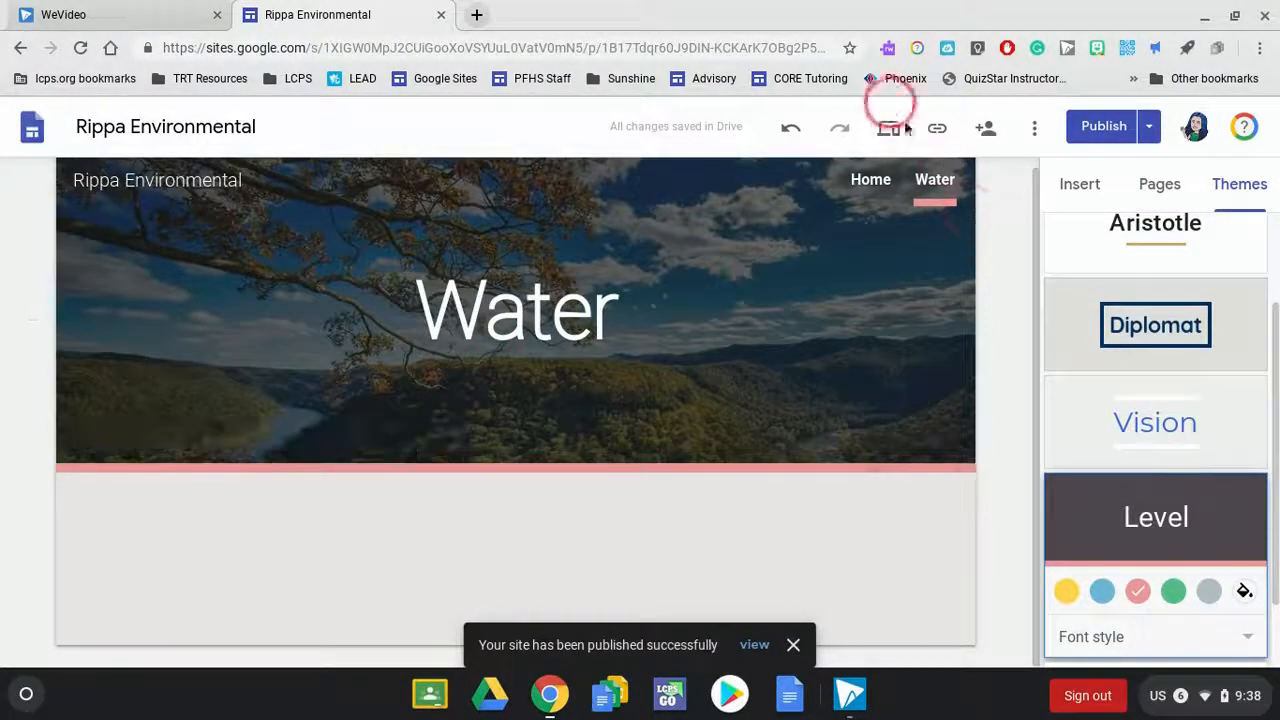
- View the published site link of the Water page and of the Home page without copying either
click(936, 130)
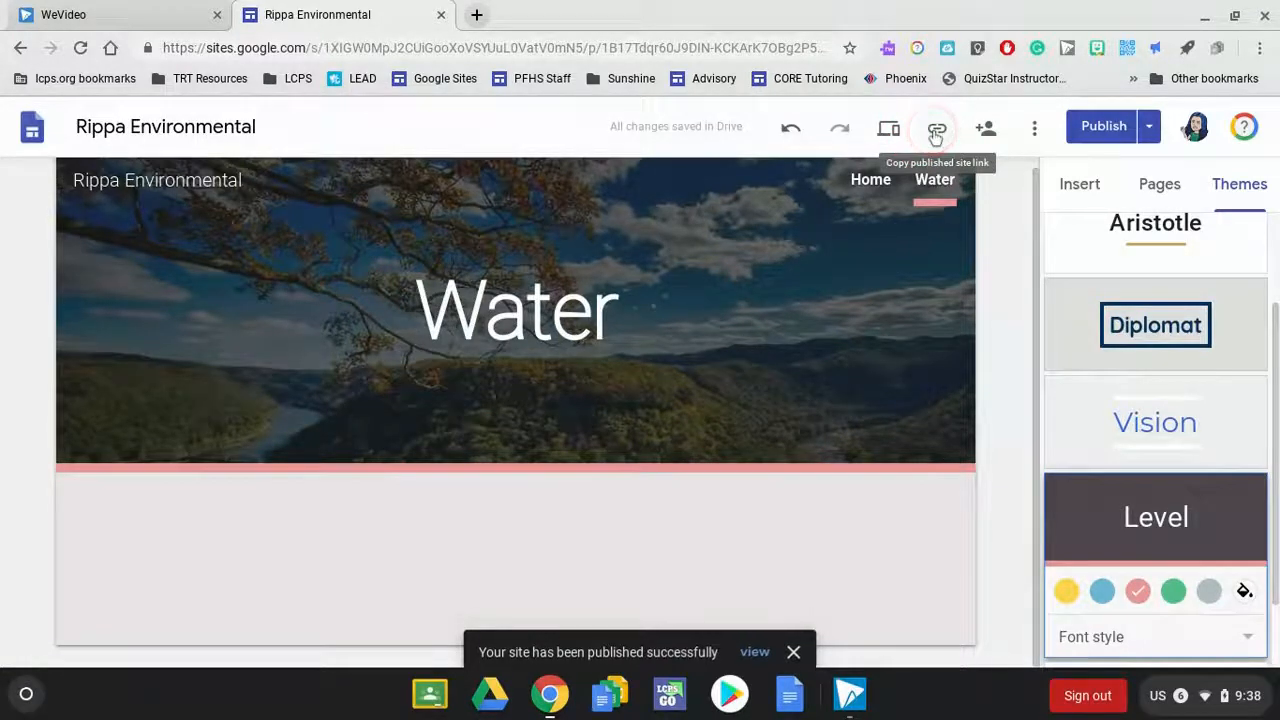
click(648, 412)
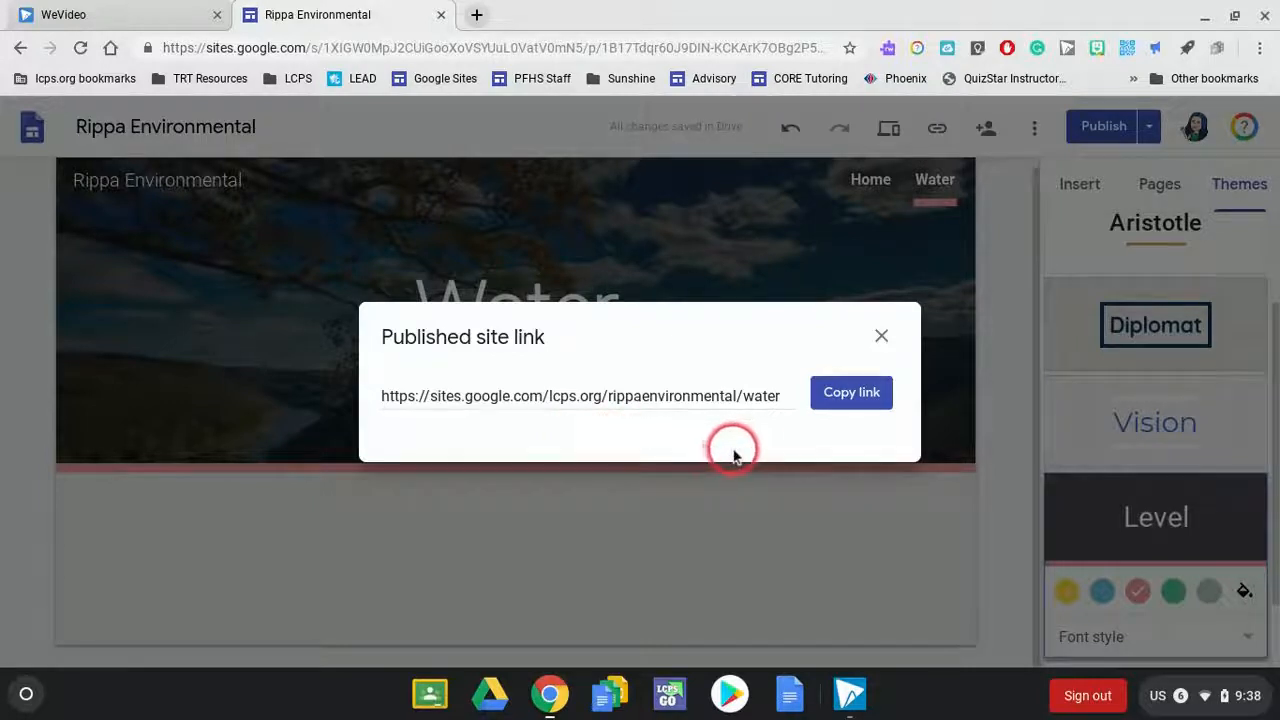
click(882, 337)
click(866, 180)
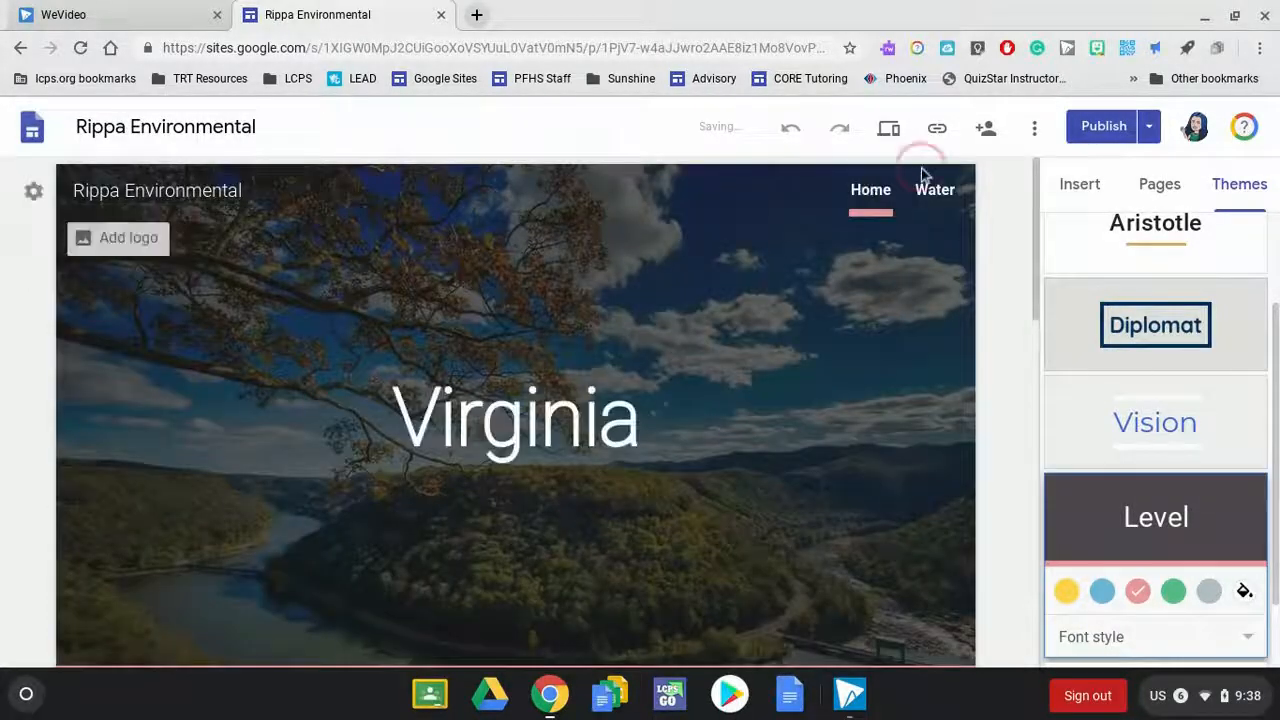
click(938, 130)
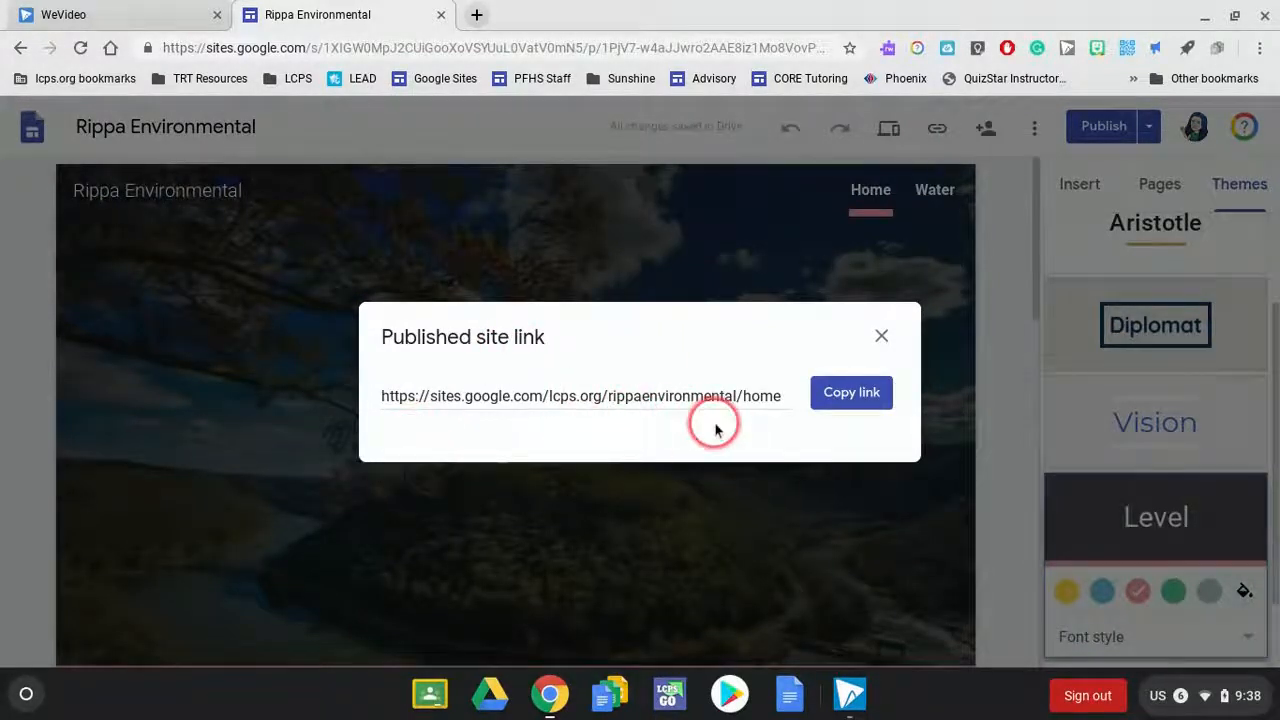
click(882, 340)
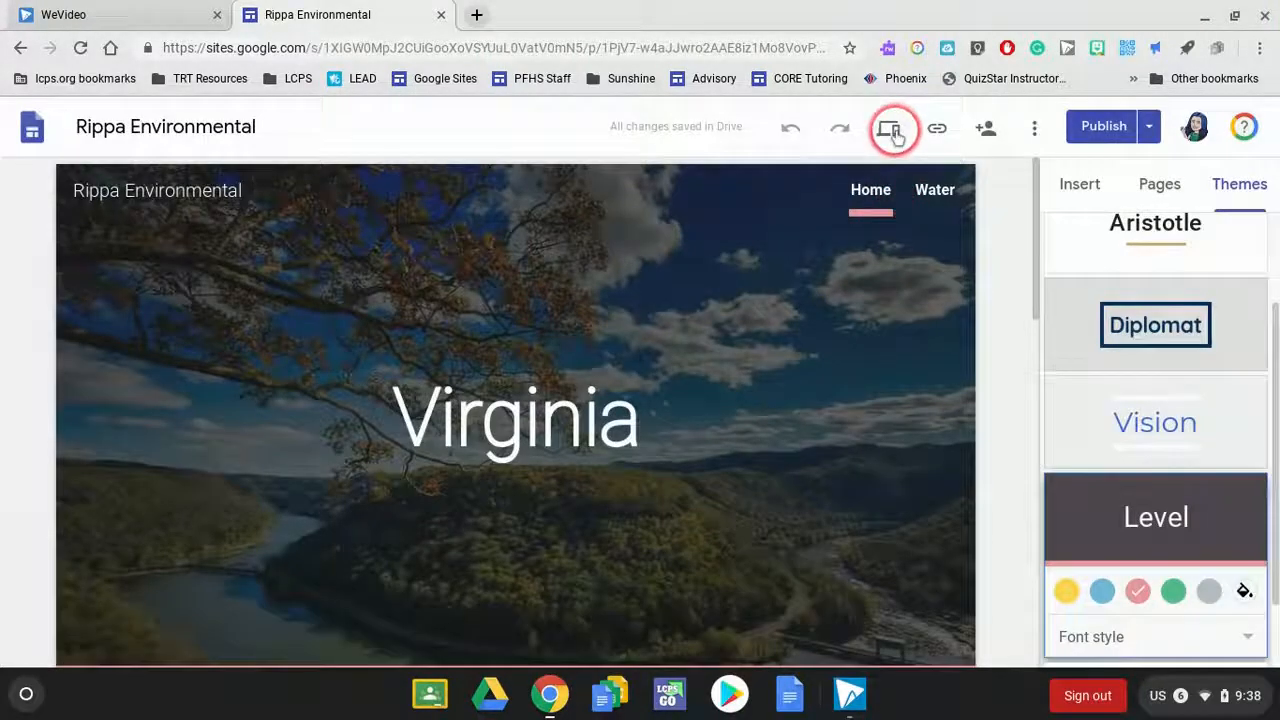
- Preview the Home page in tablet, phone and large-screen sizes, checking the content below the header
click(890, 132)
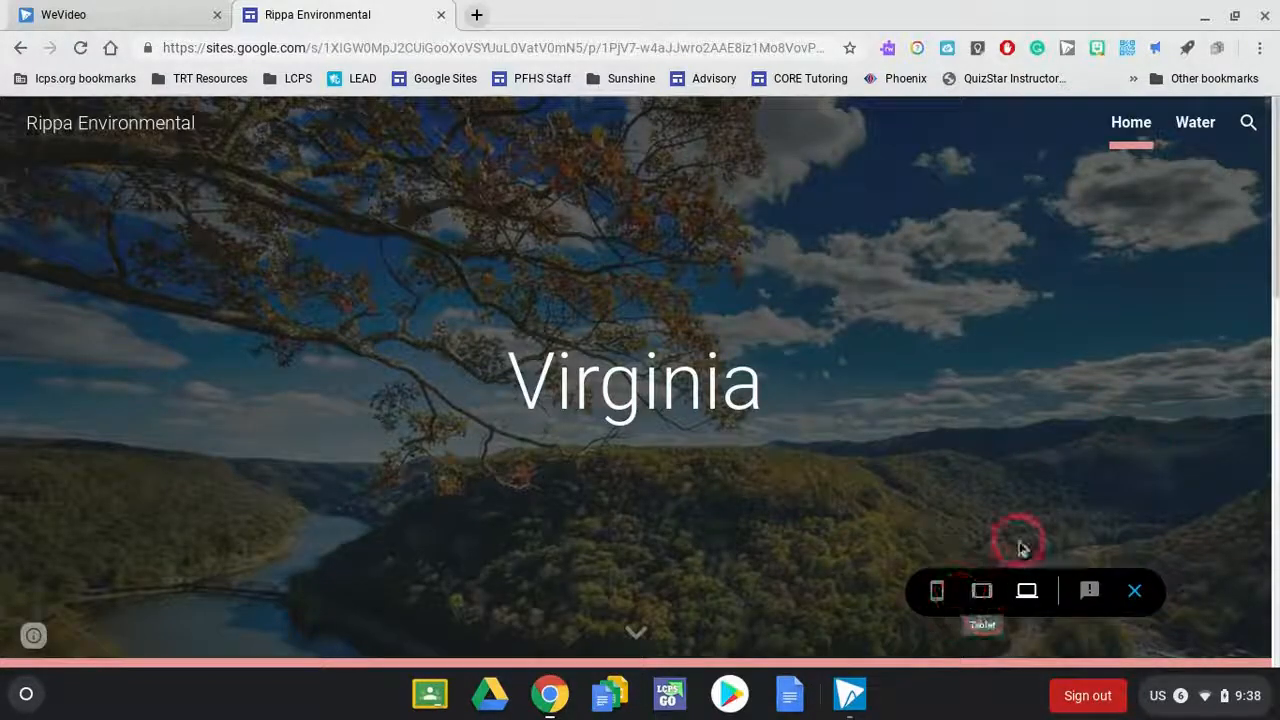
click(983, 594)
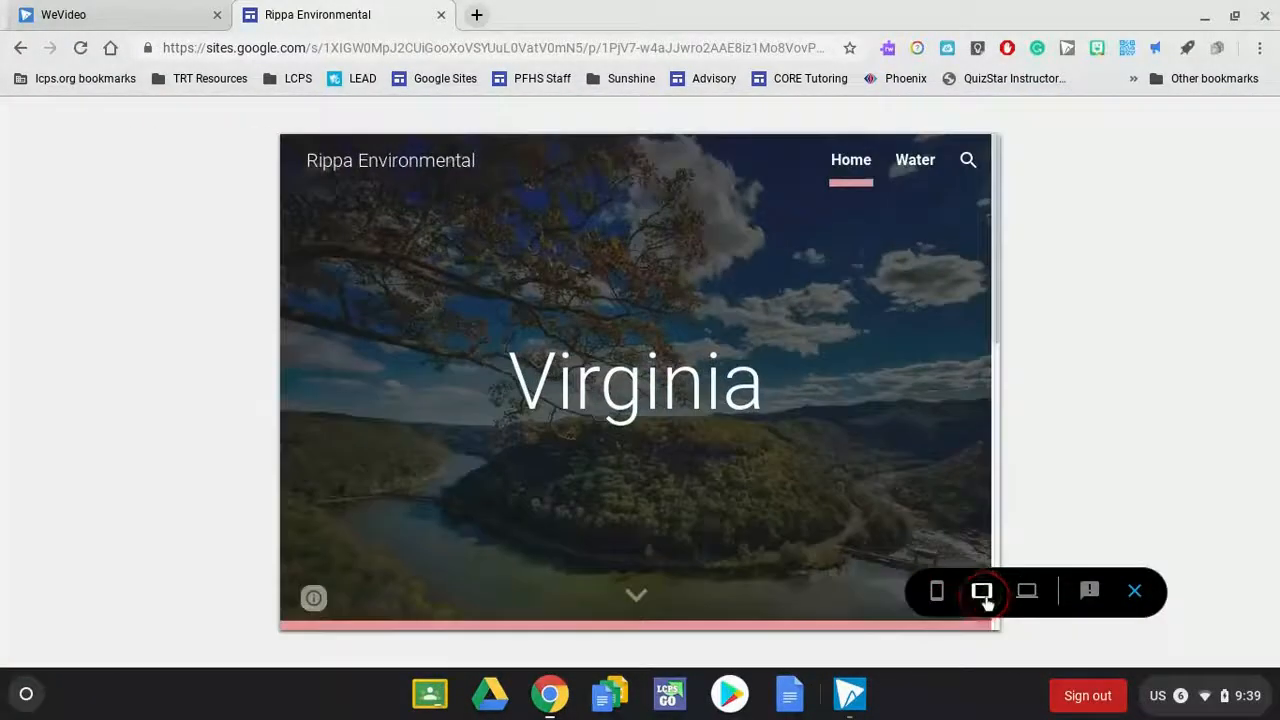
click(938, 594)
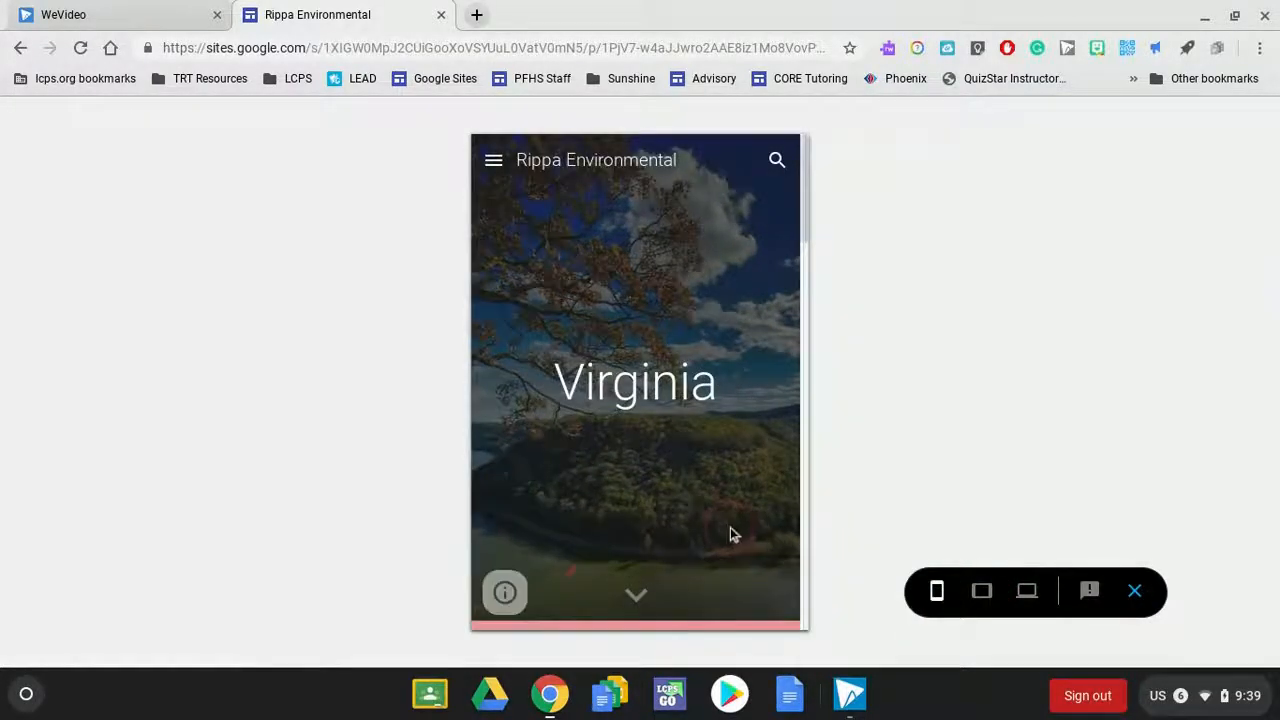
click(624, 594)
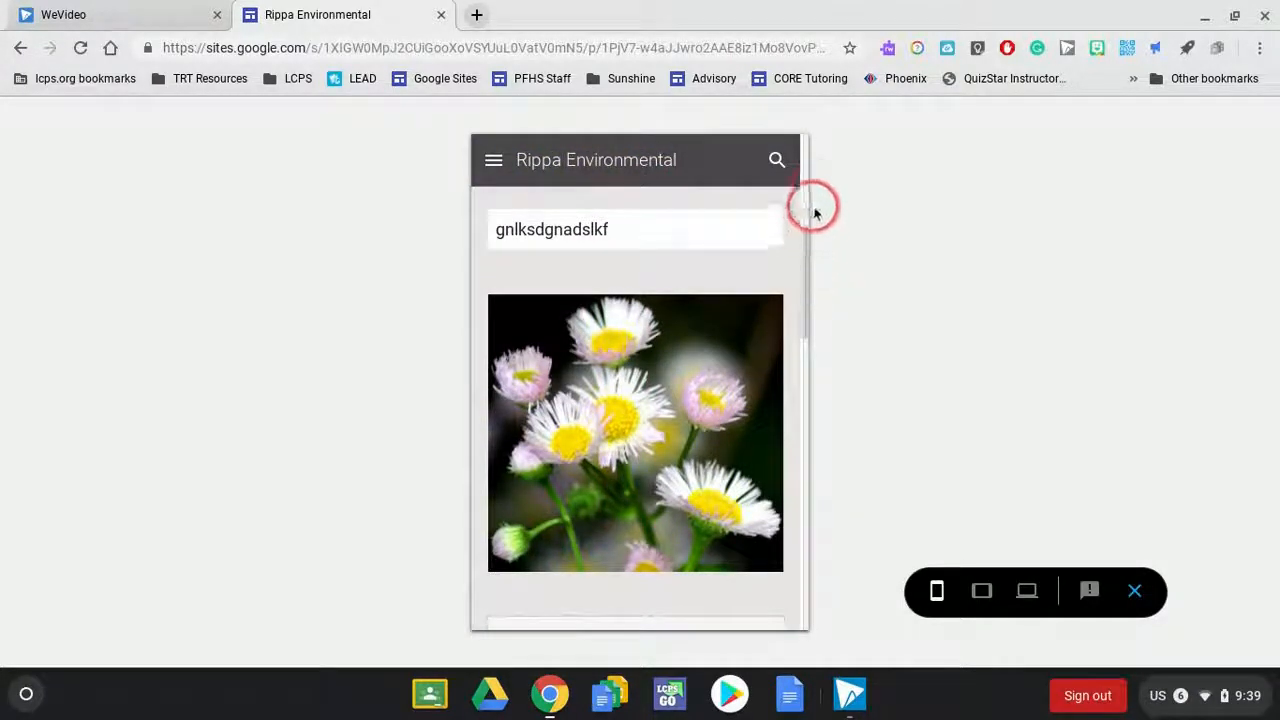
click(1032, 590)
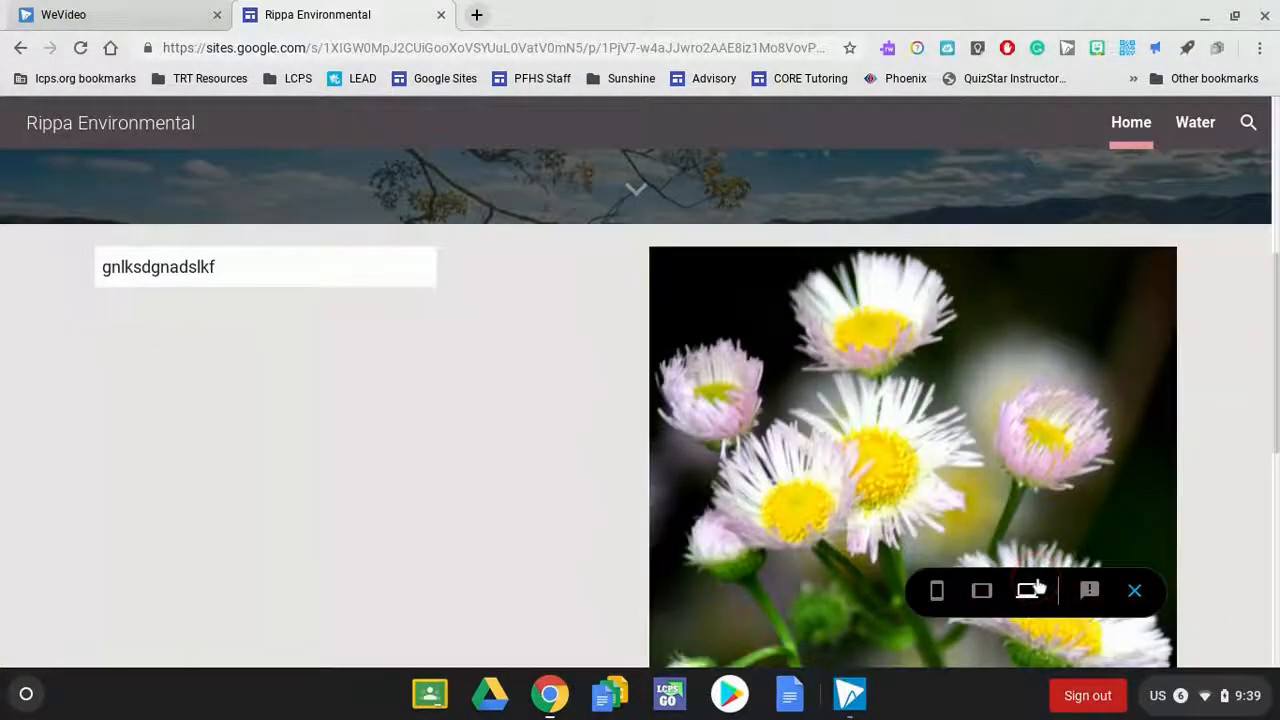
- Close the preview and open image selection for the middle placeholder of the Home page's three-column section
click(1134, 592)
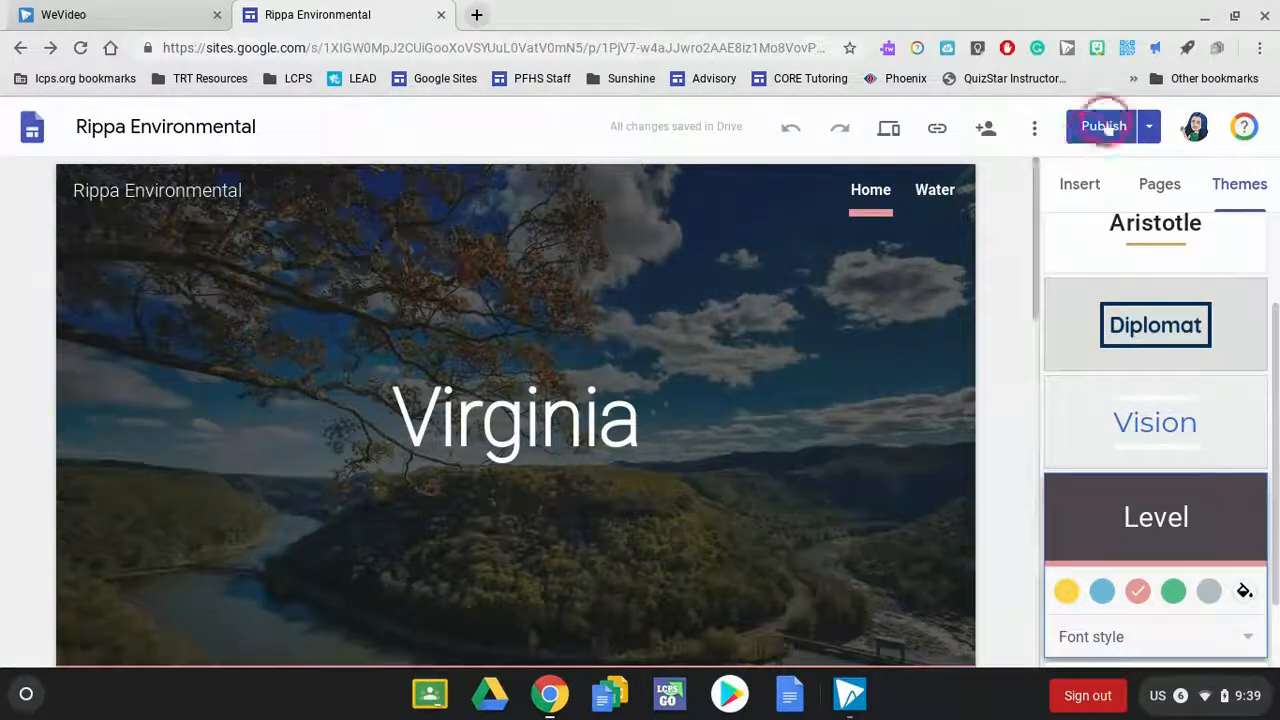
click(1080, 185)
drag(1034, 229, 883, 445)
click(510, 366)
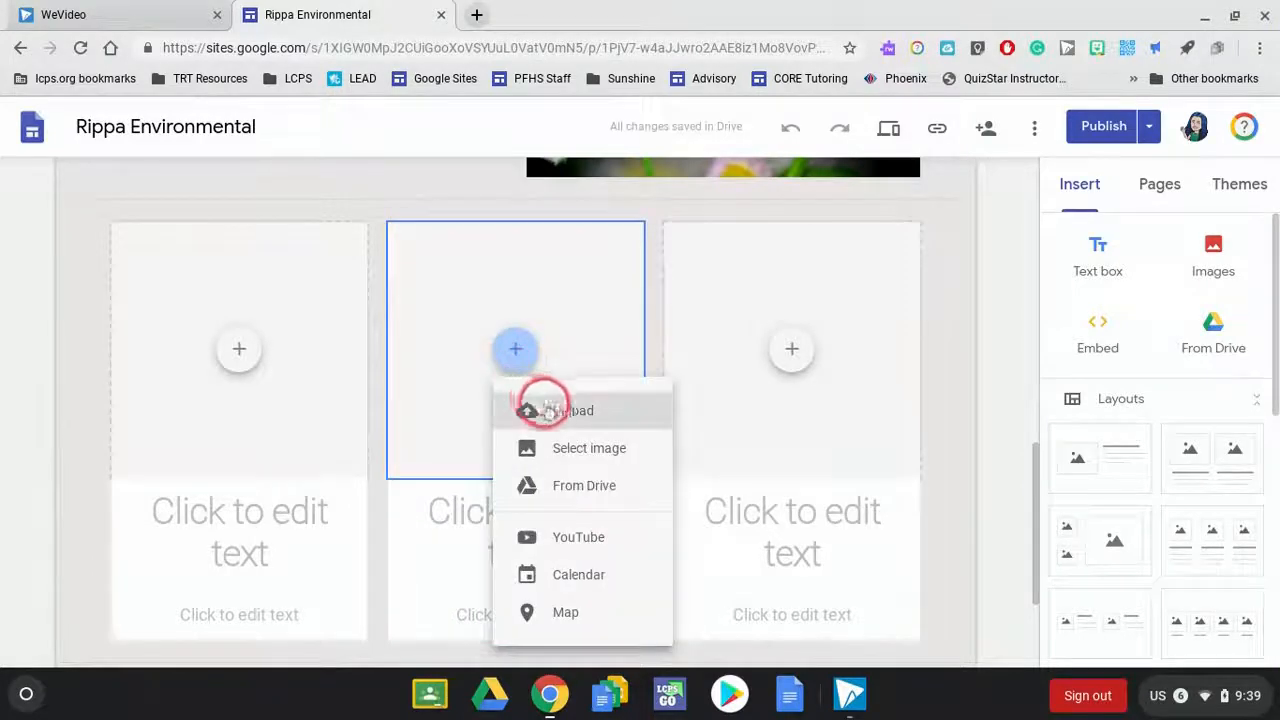
click(605, 463)
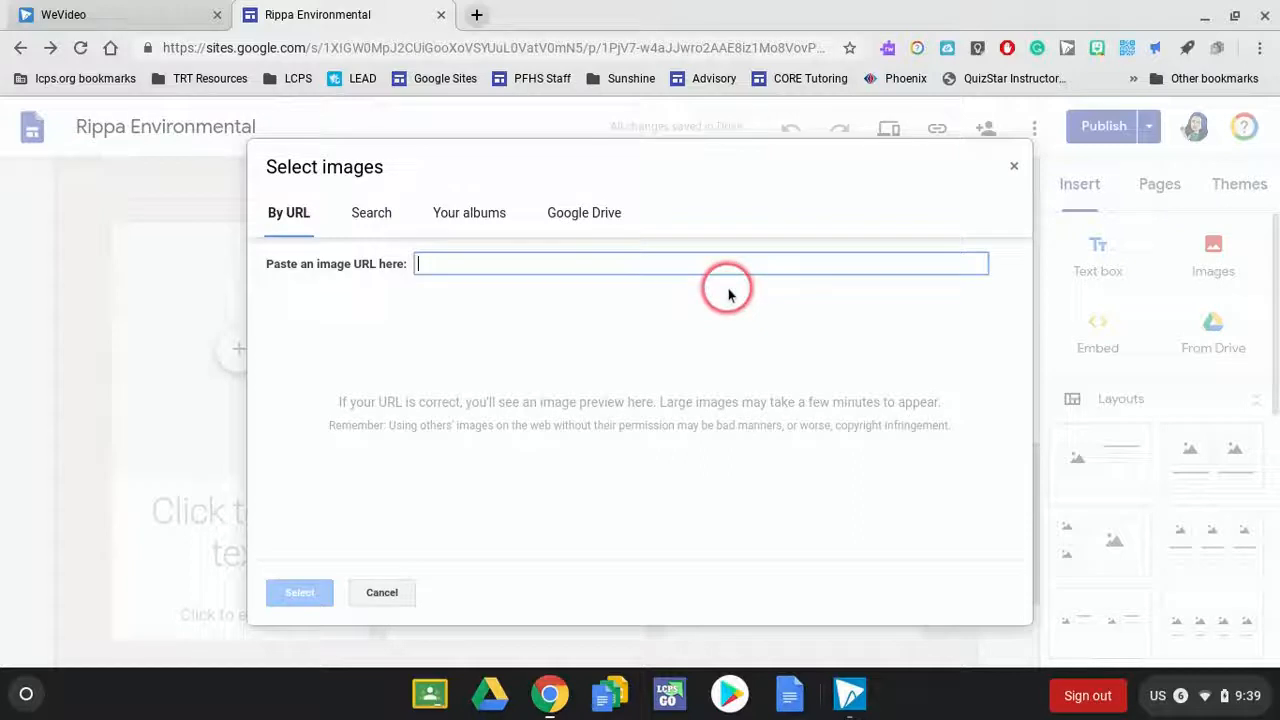
- Search for bugs and place the image of the striped orange-and-black bug in the middle column's placeholder
click(365, 215)
click(459, 262)
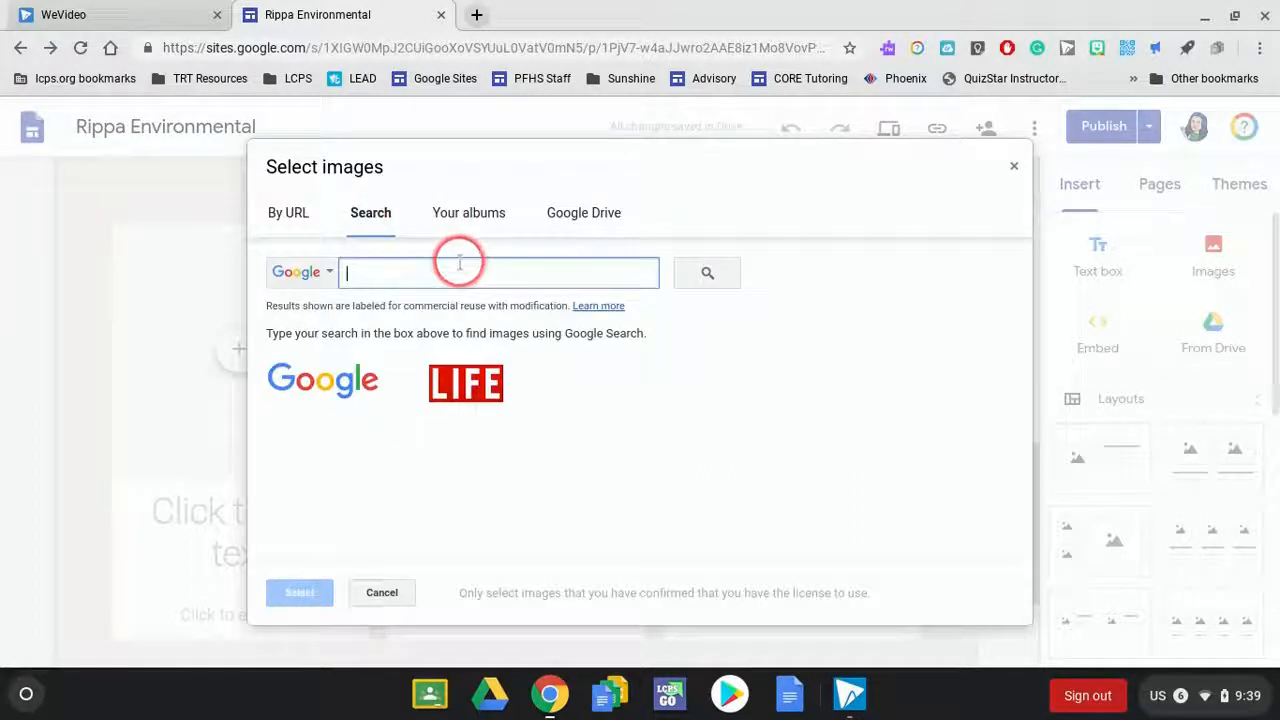
text(bugs)
key(Return)
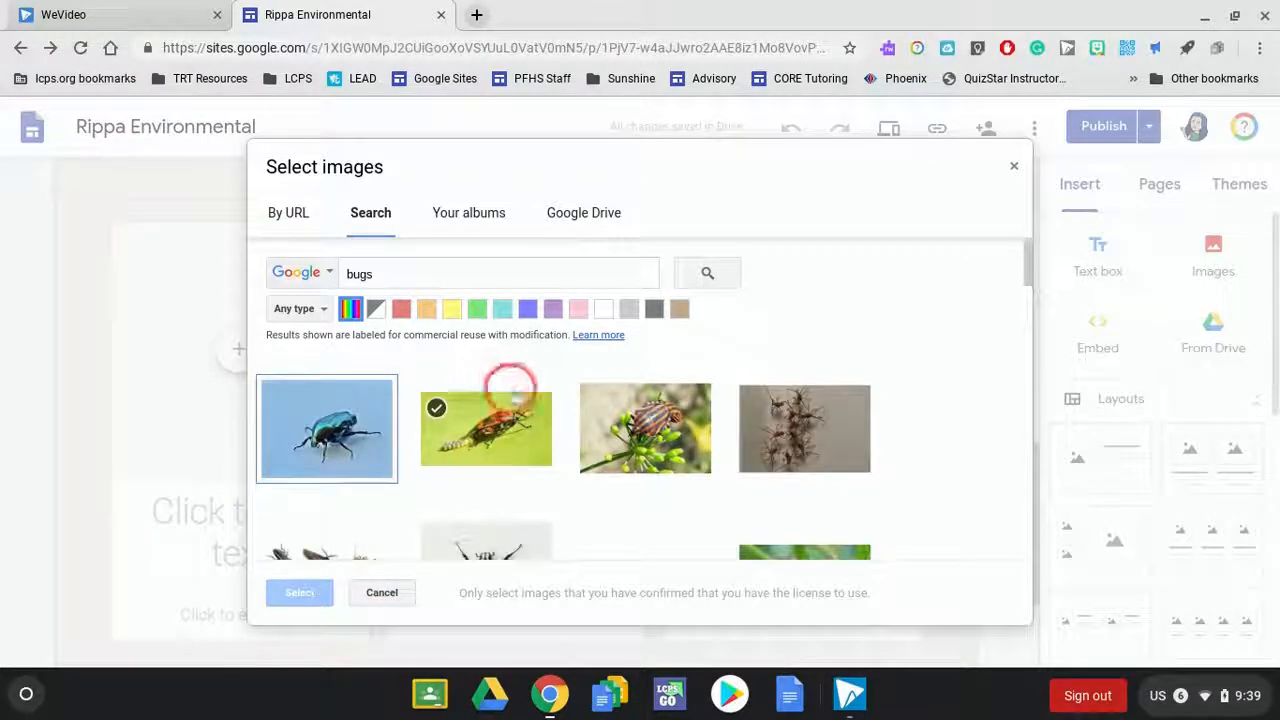
click(630, 432)
click(300, 596)
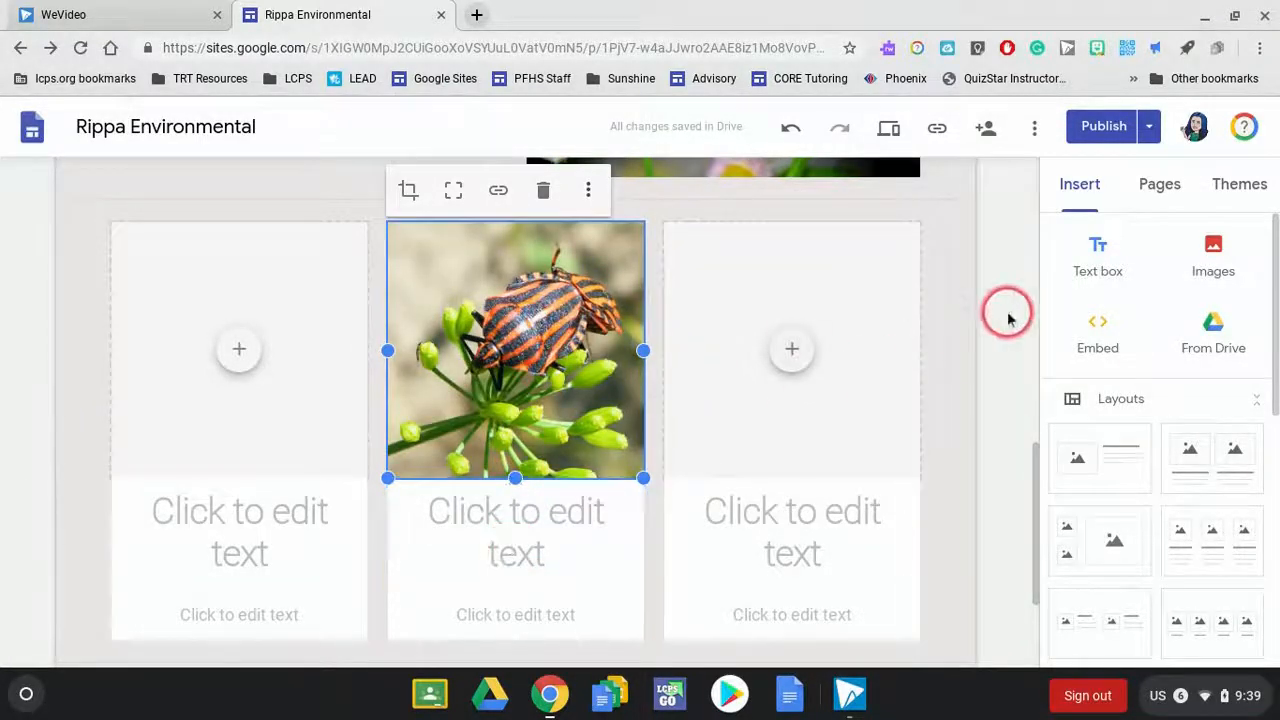
click(978, 318)
click(429, 320)
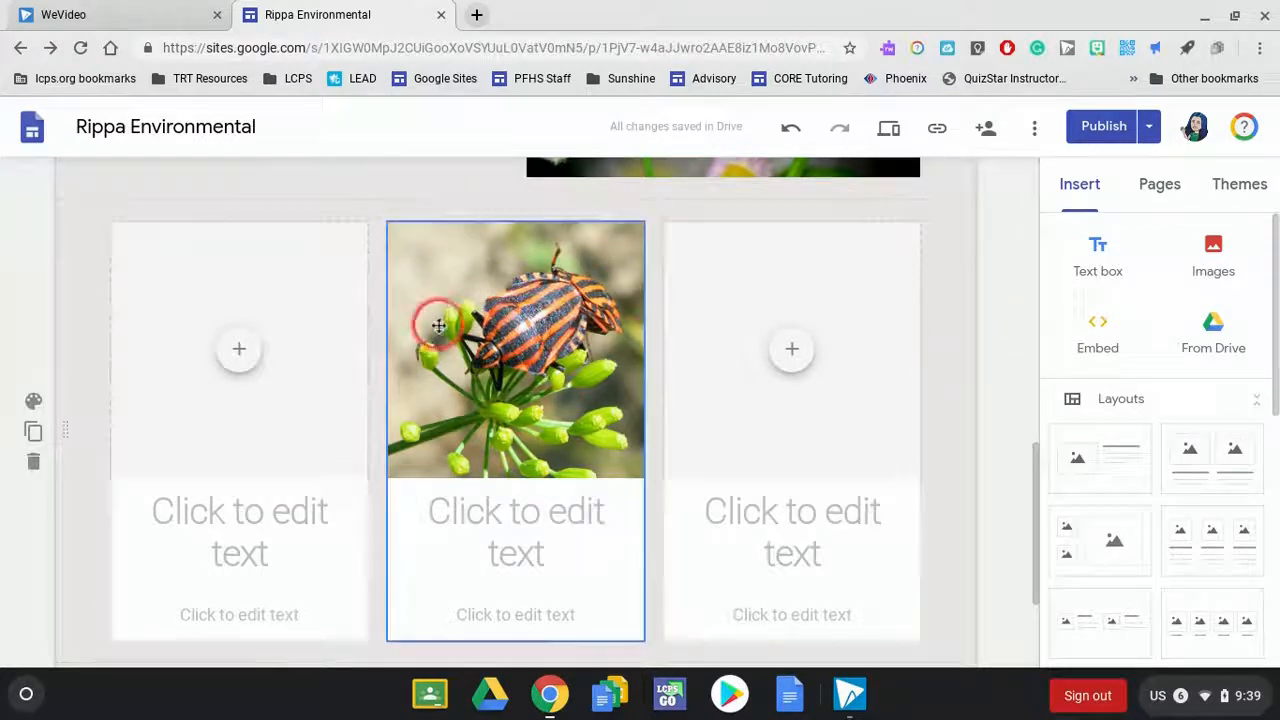
click(535, 435)
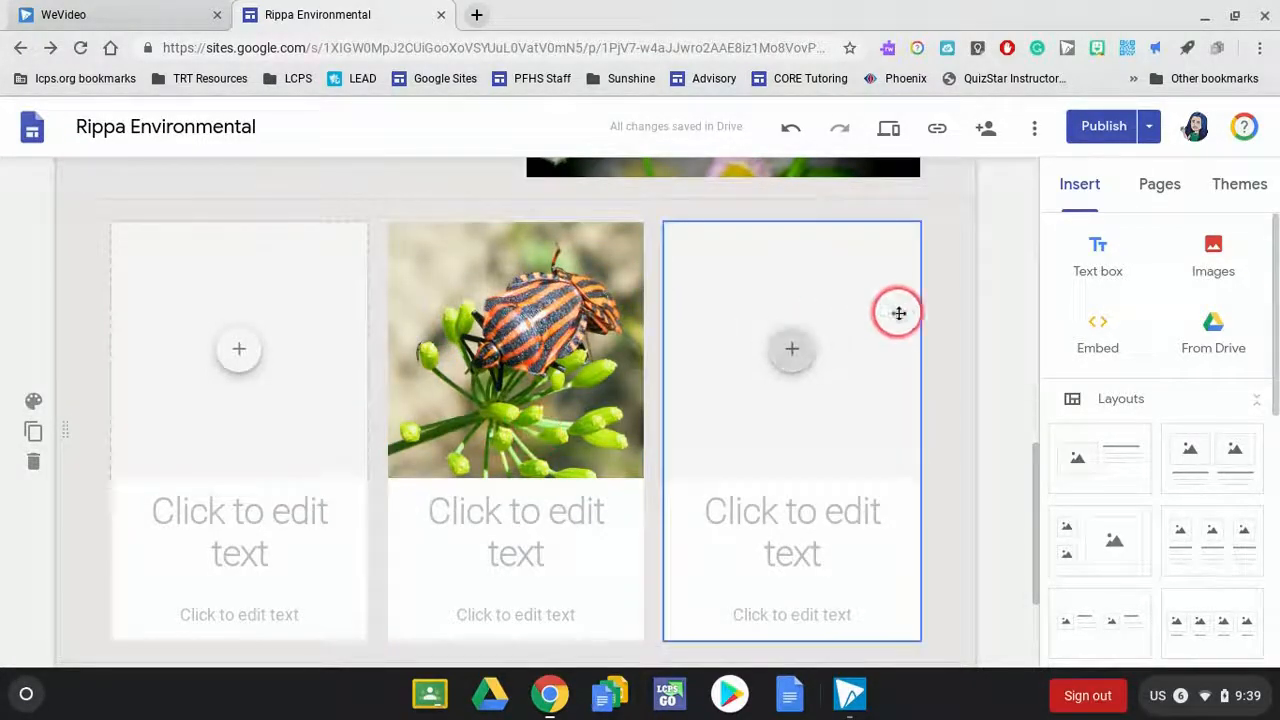
click(1105, 128)
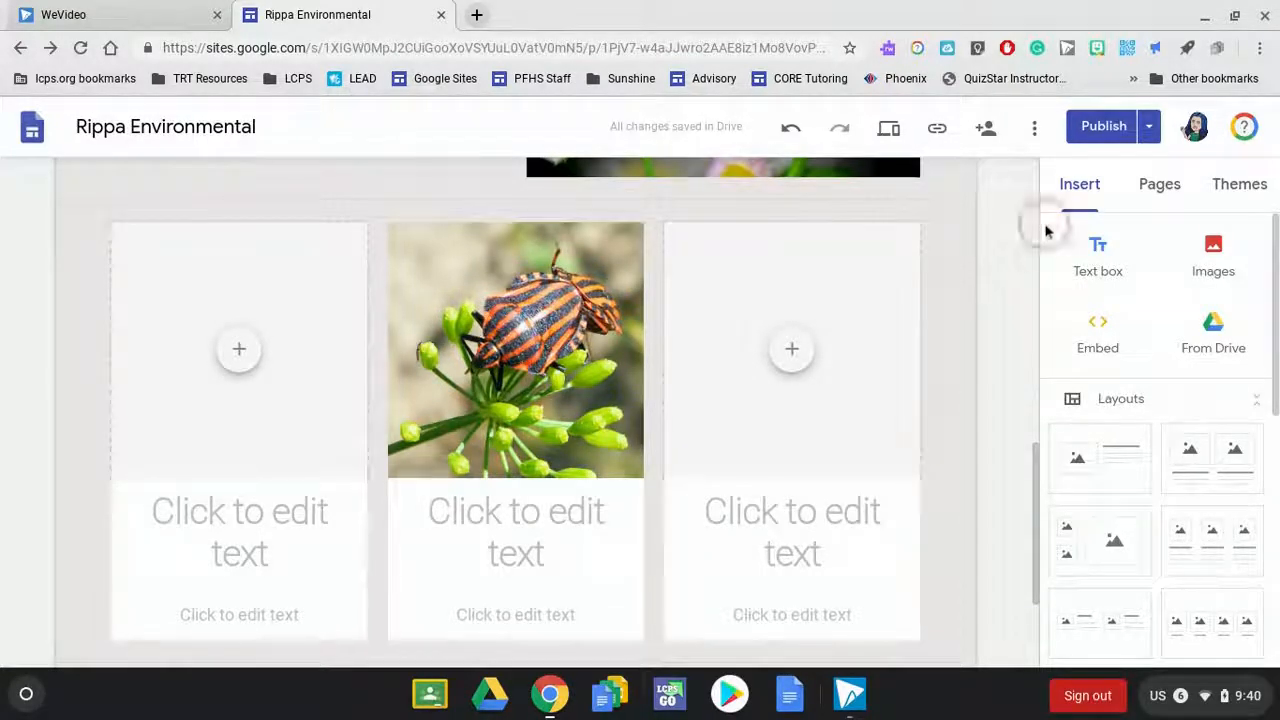
- Review who can edit the draft and view the published site, and look through the additional site options without changing any
click(985, 132)
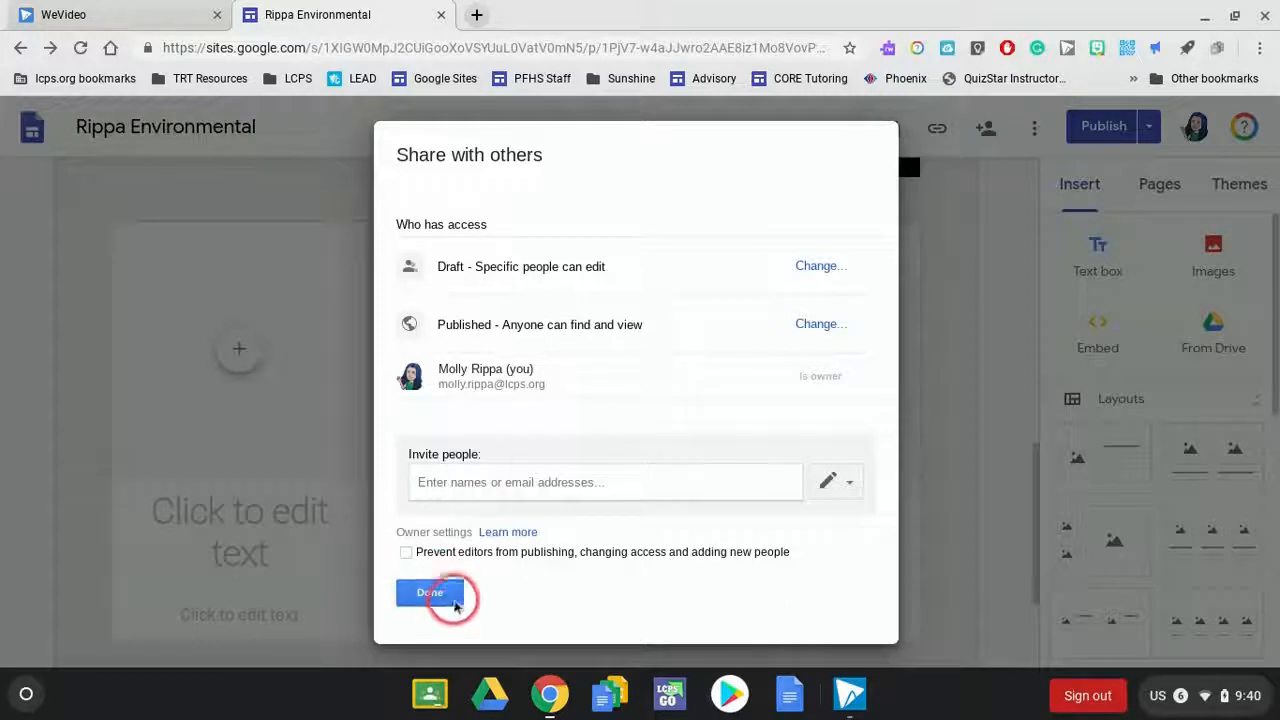
click(450, 598)
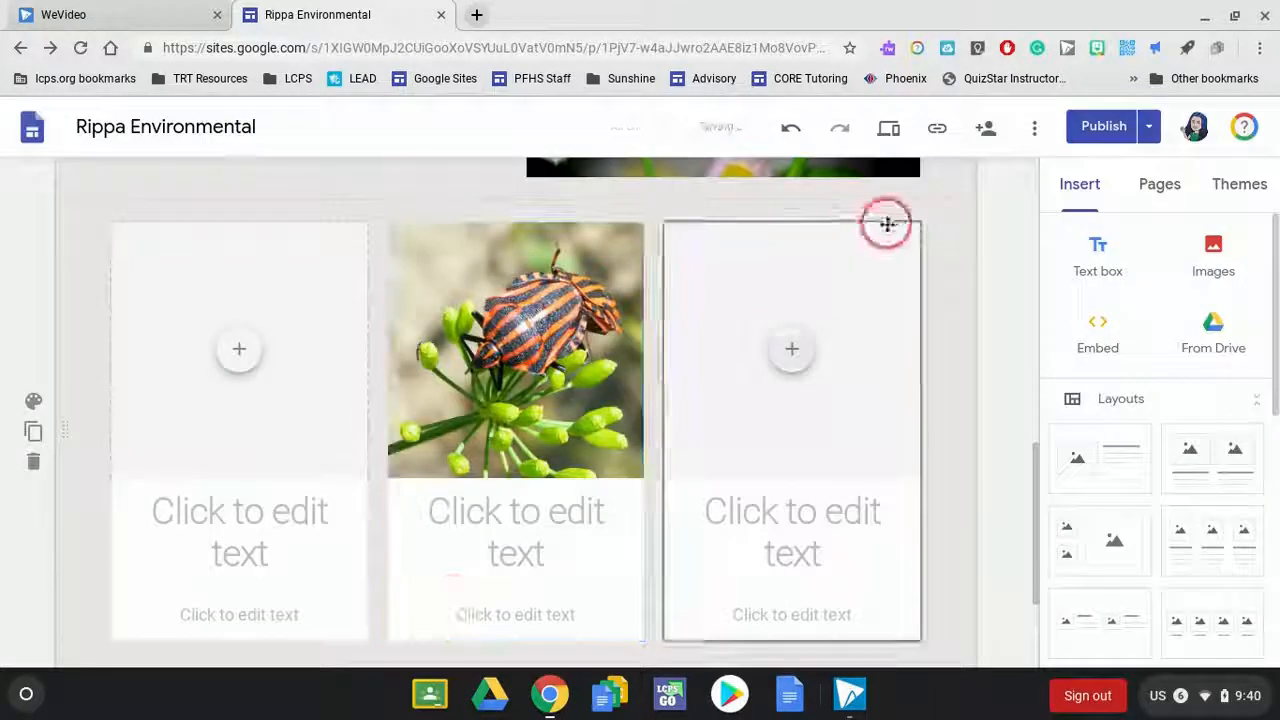
click(1030, 136)
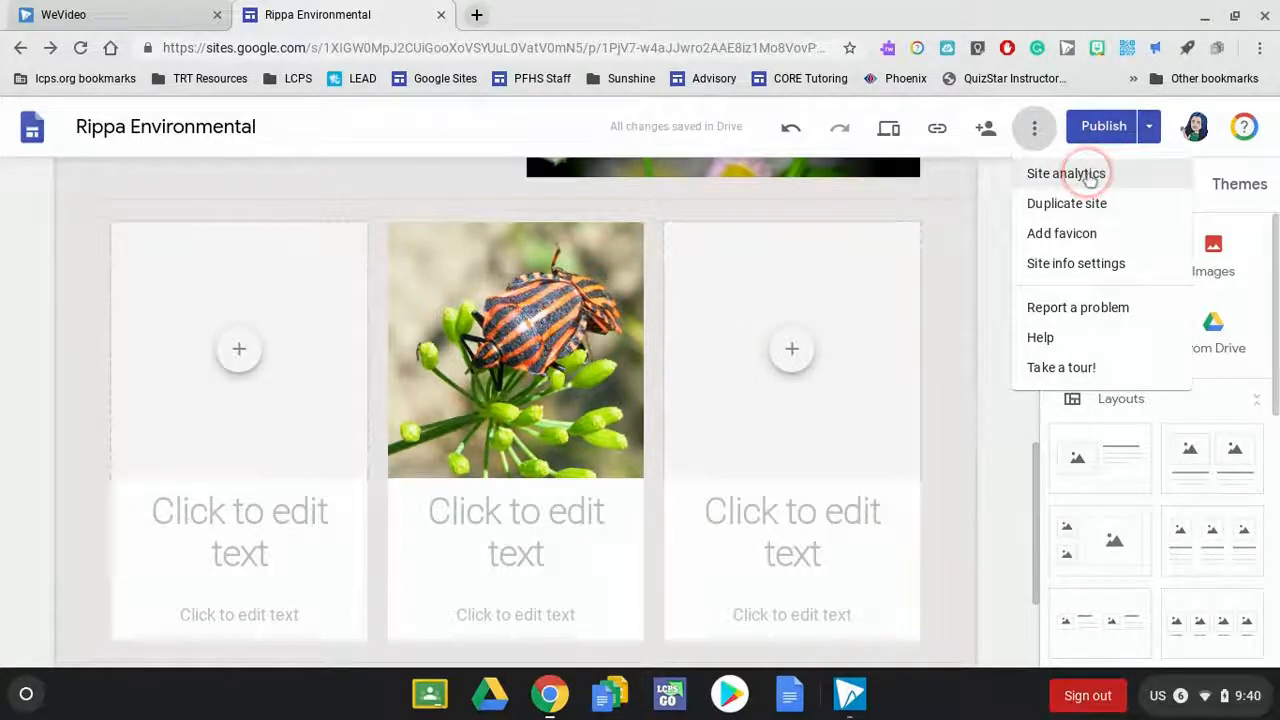
click(100, 380)
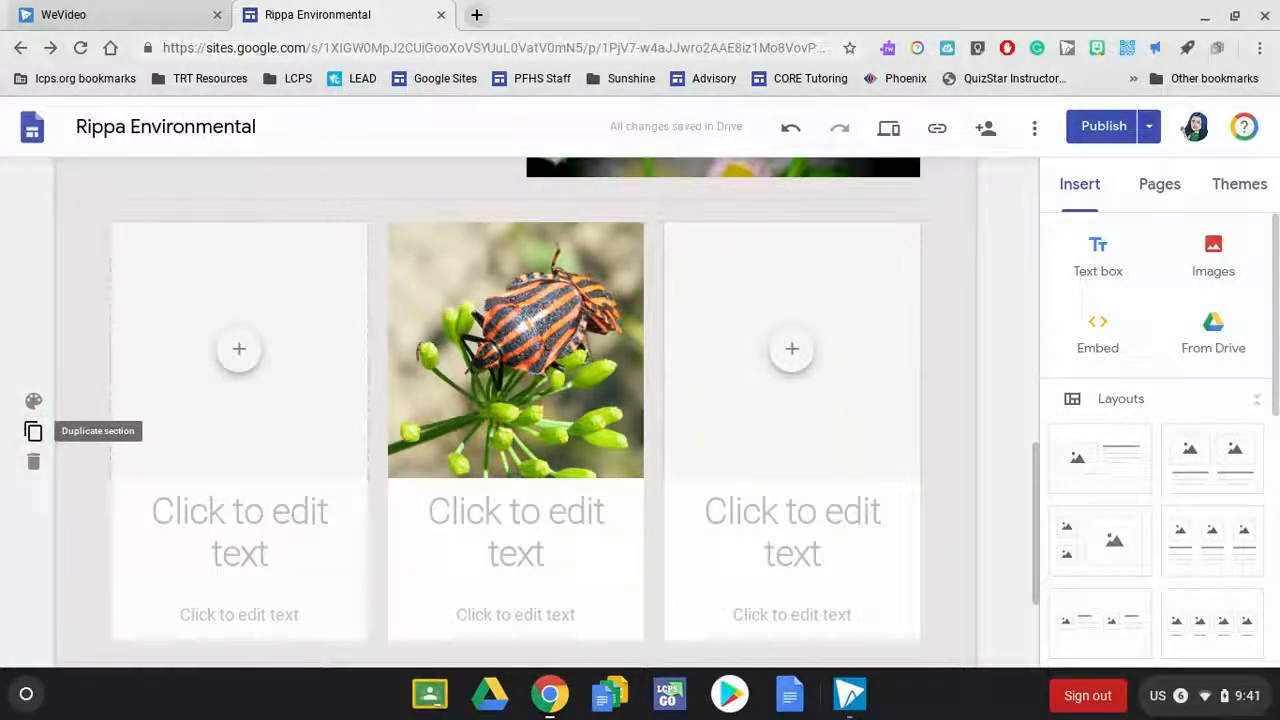
- Set the background of the three-column section to Emphasis 1
click(36, 401)
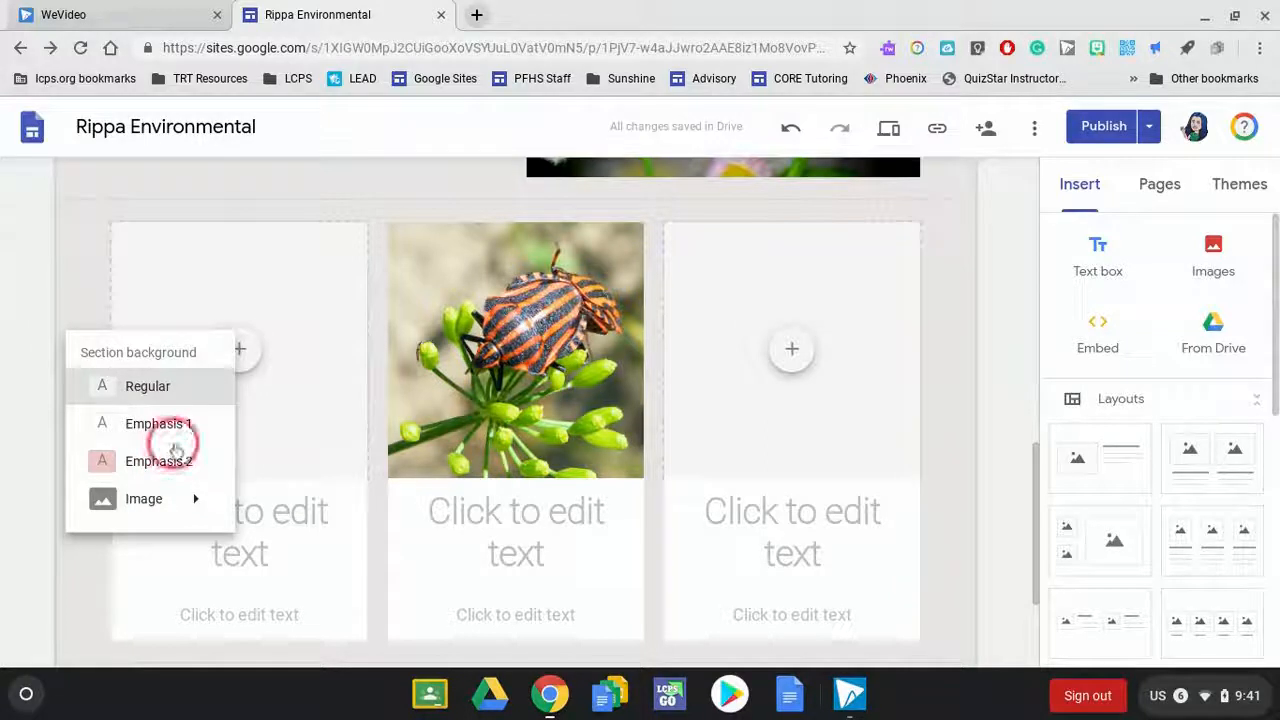
click(171, 437)
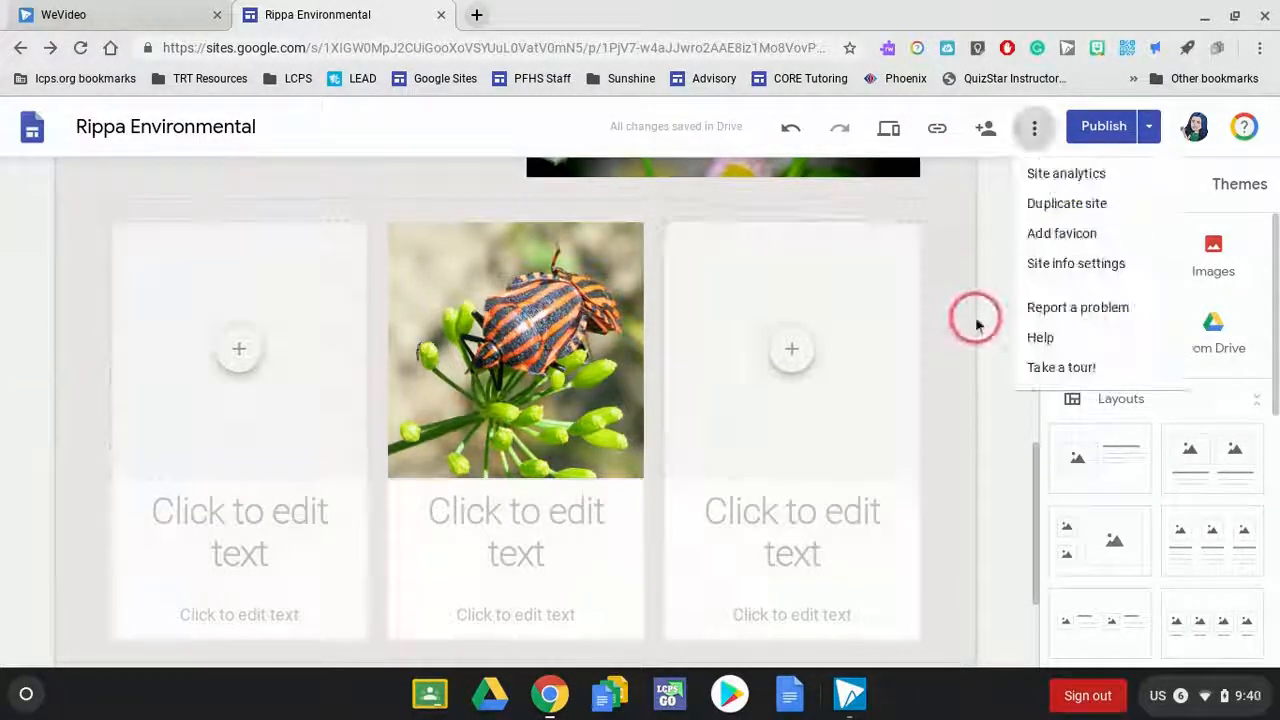
click(977, 323)
click(734, 480)
click(169, 240)
click(665, 488)
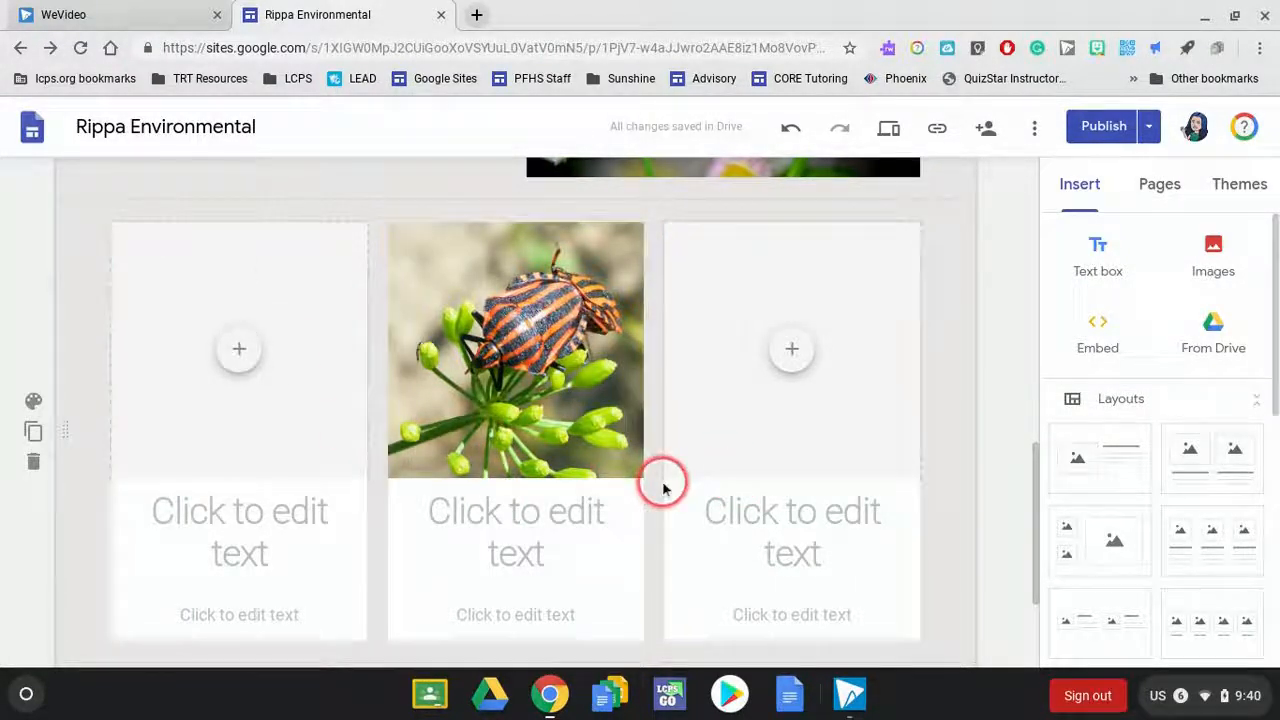
click(886, 334)
click(609, 471)
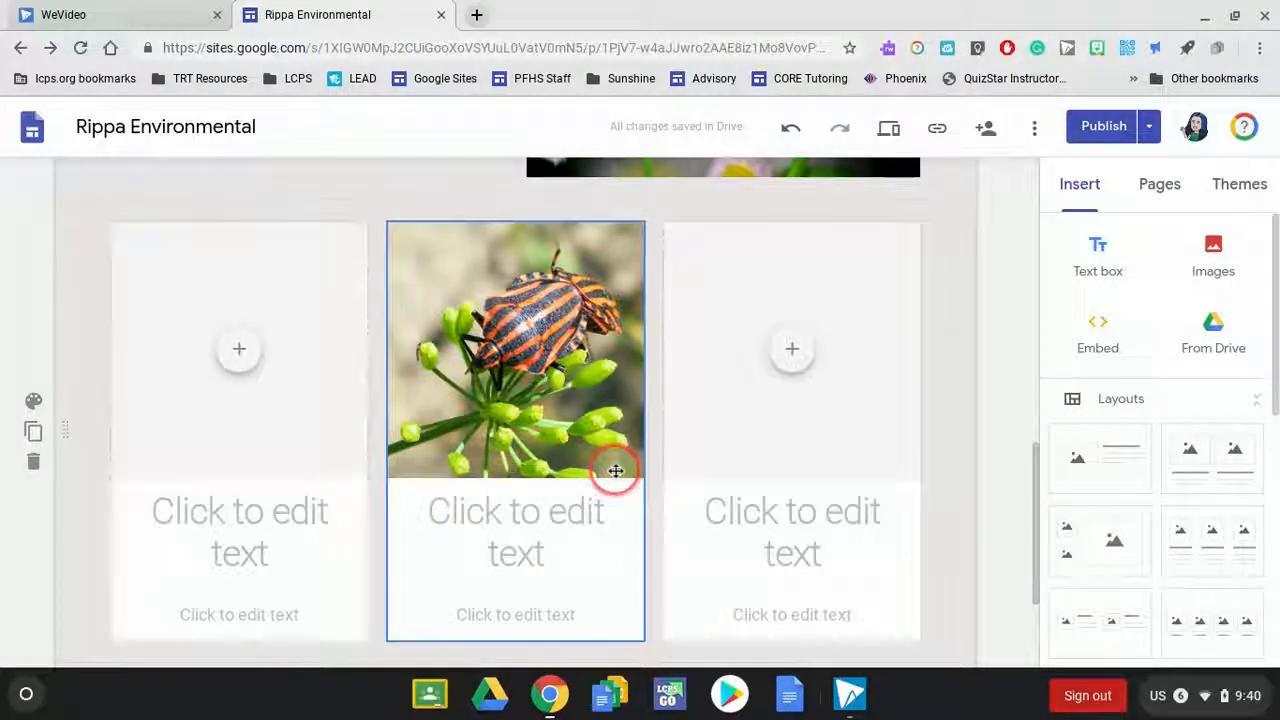